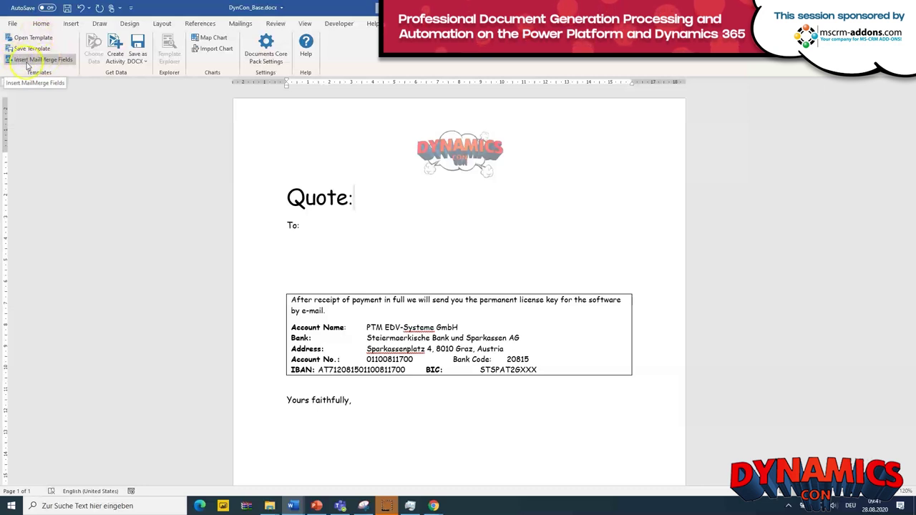
Open the designer for inserting mail merge fields and choose Quote (quote) as the template type.
left_click(33, 65)
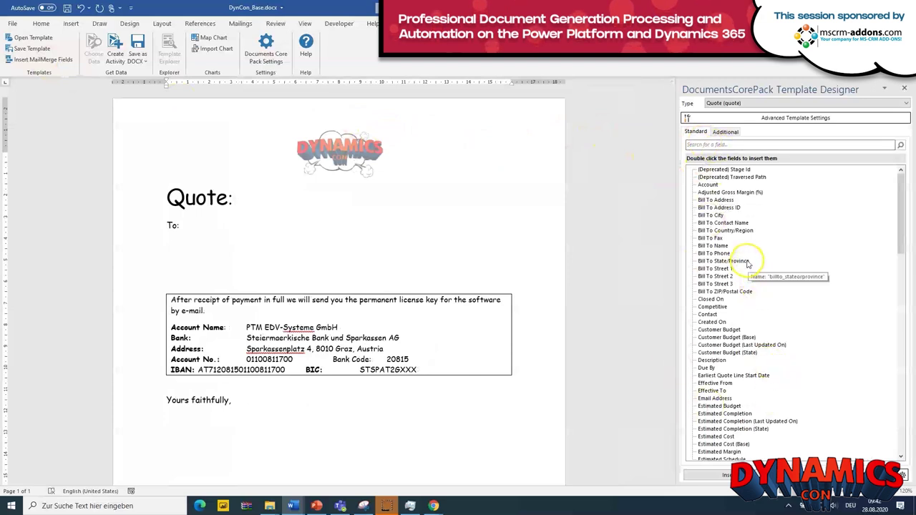
left_click(728, 103)
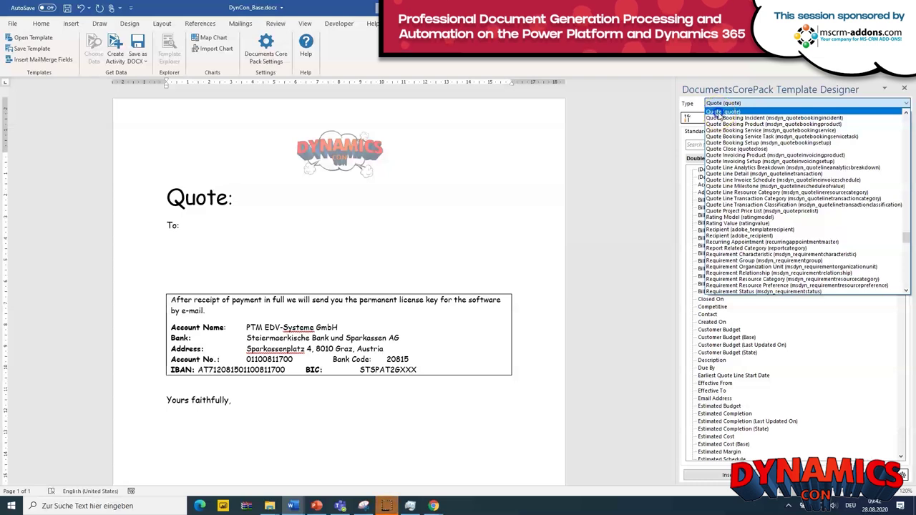
left_click(720, 112)
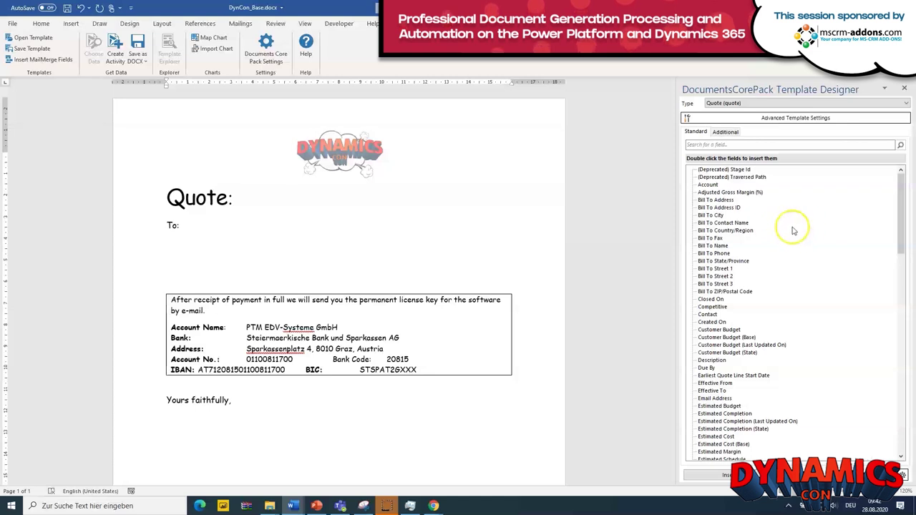
Insert the Quote ID field after the "Quote:" heading text.
left_click(304, 201)
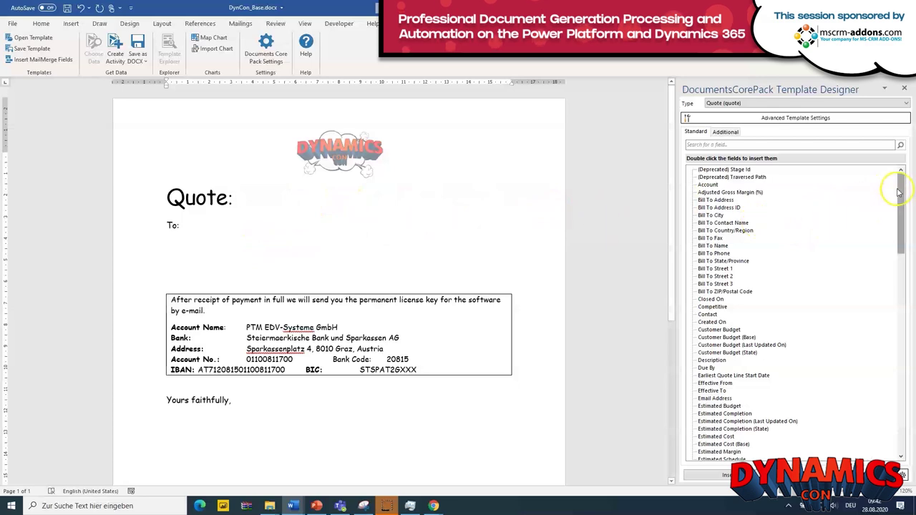
left_click_drag(901, 191, 904, 267)
left_click(708, 368)
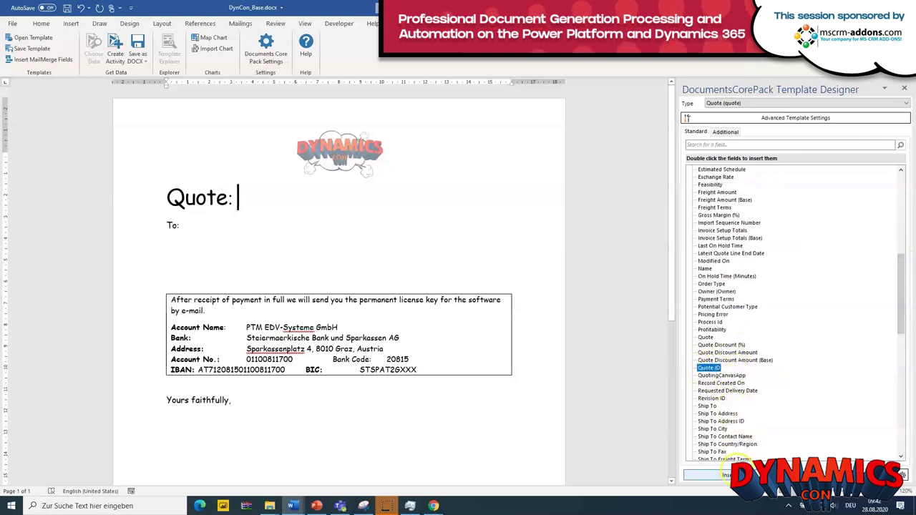
left_click(724, 475)
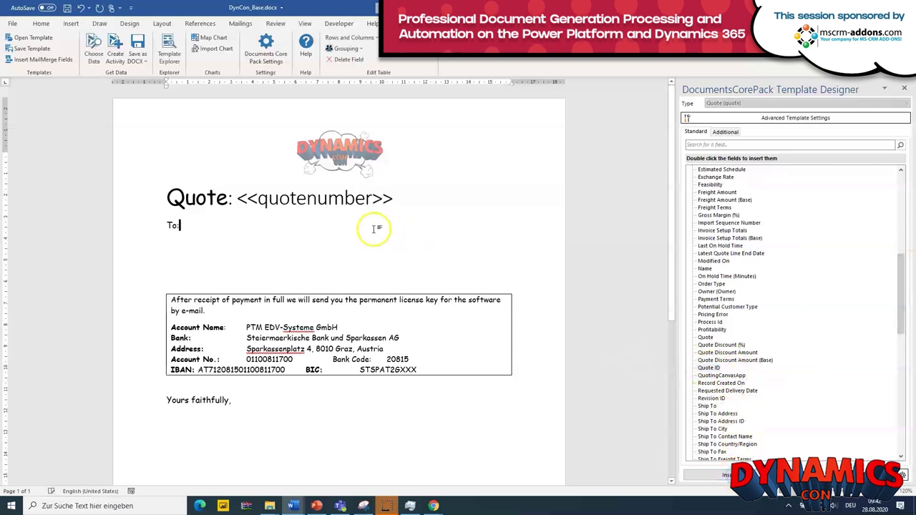
left_click(315, 198)
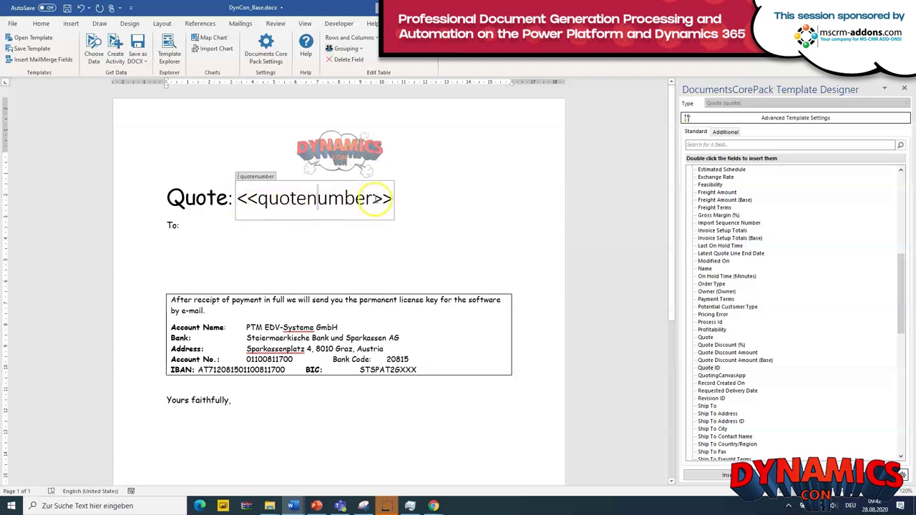
Insert the Account Name field of the related Potential Customer (Account) after "To:".
left_click(213, 226)
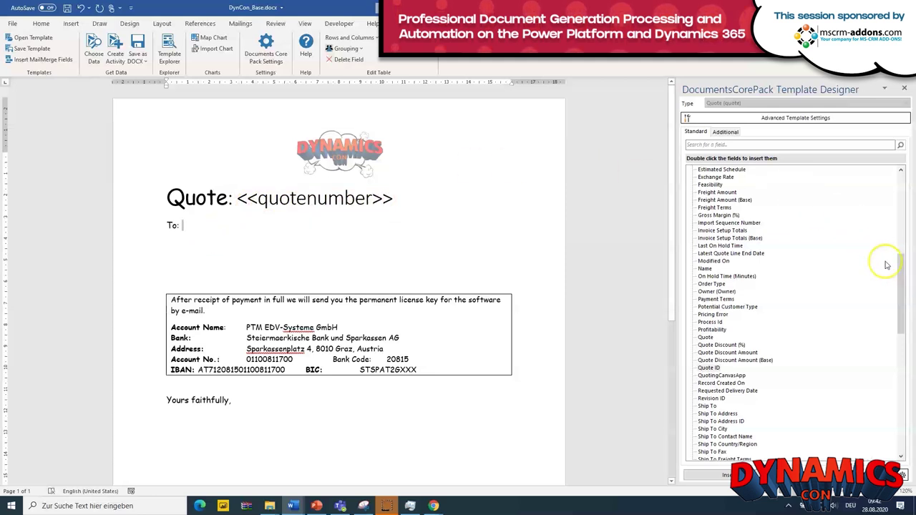
left_click_drag(902, 288, 903, 279)
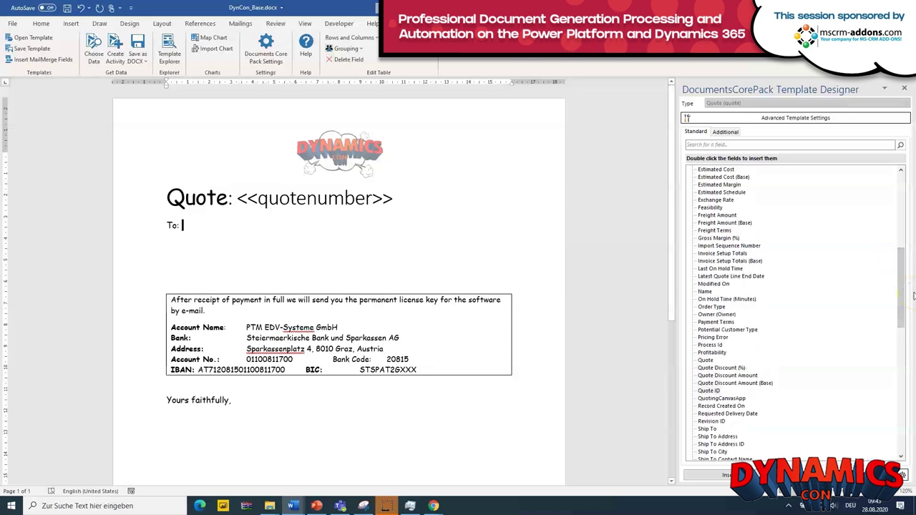
left_click_drag(902, 311, 906, 428)
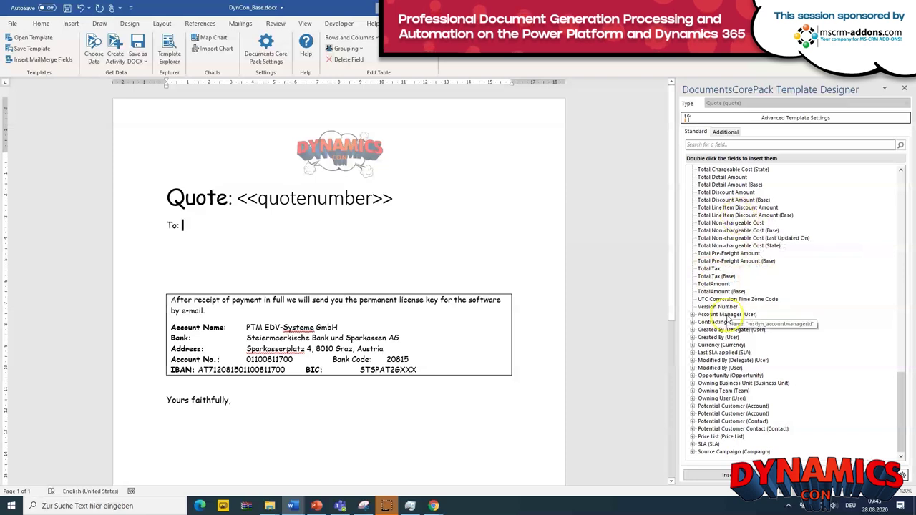
left_click(693, 414)
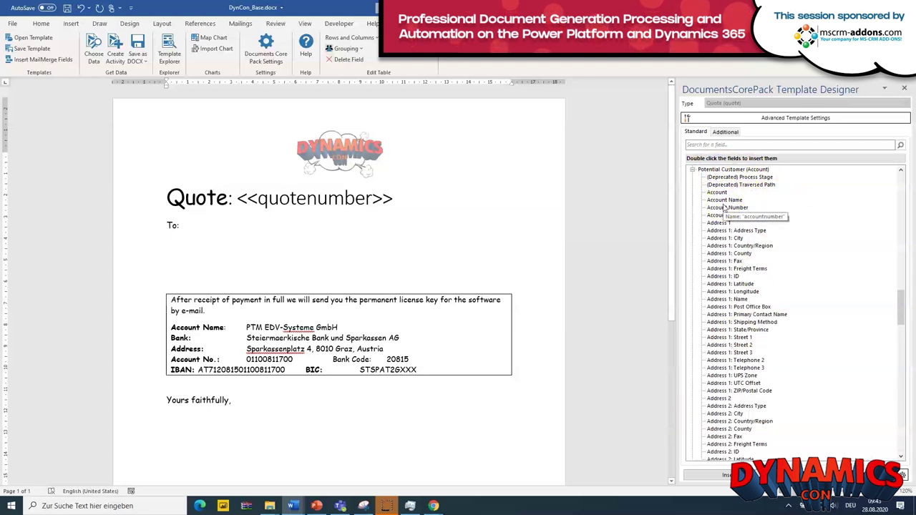
left_click(726, 200)
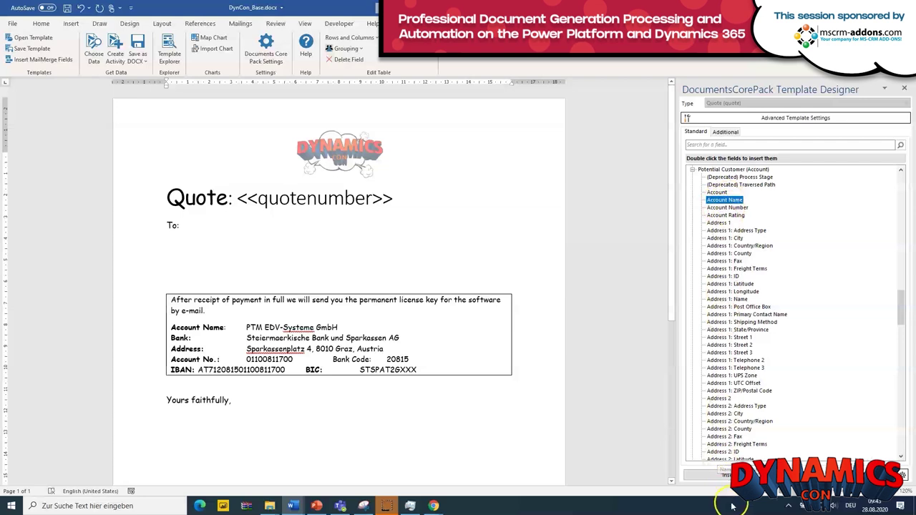
left_click(713, 475)
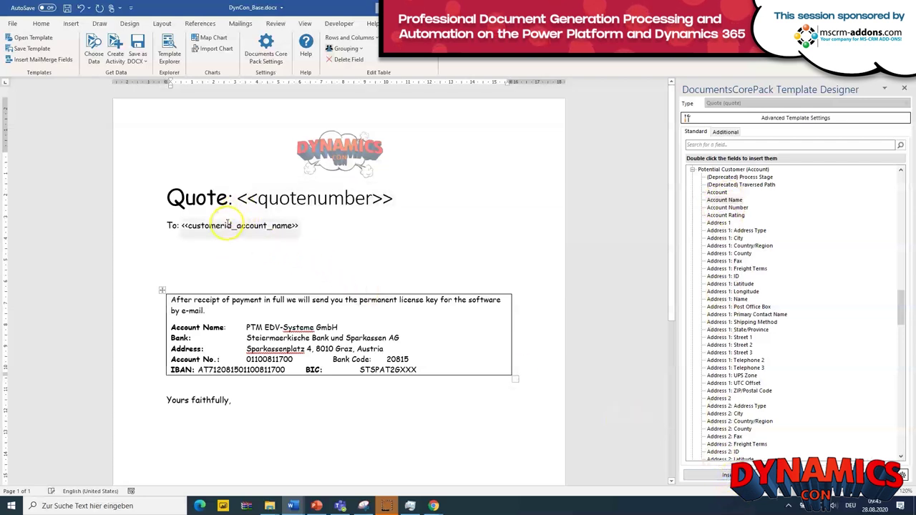
Add the account's Address 1: Street 1 field on a new line, with its ZIP/Postal Code and City fields on the line below.
left_click(317, 229)
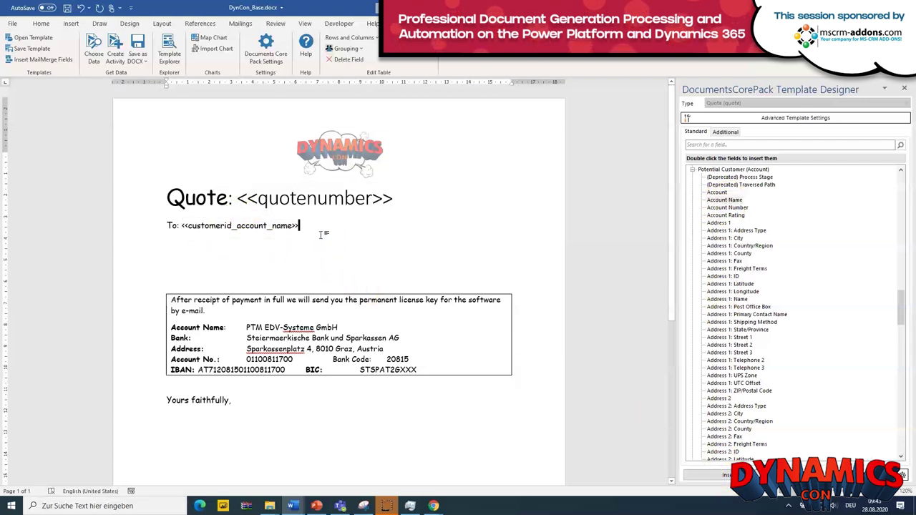
key("Return")
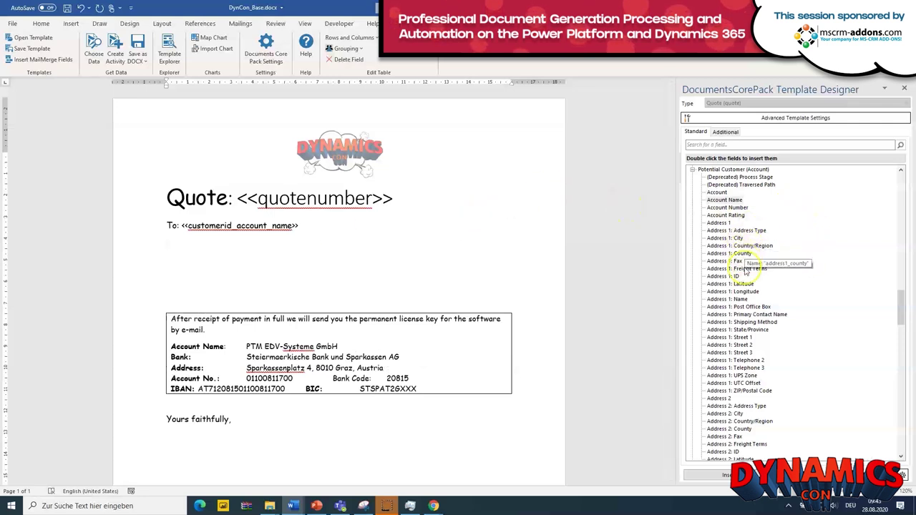
double_click(741, 339)
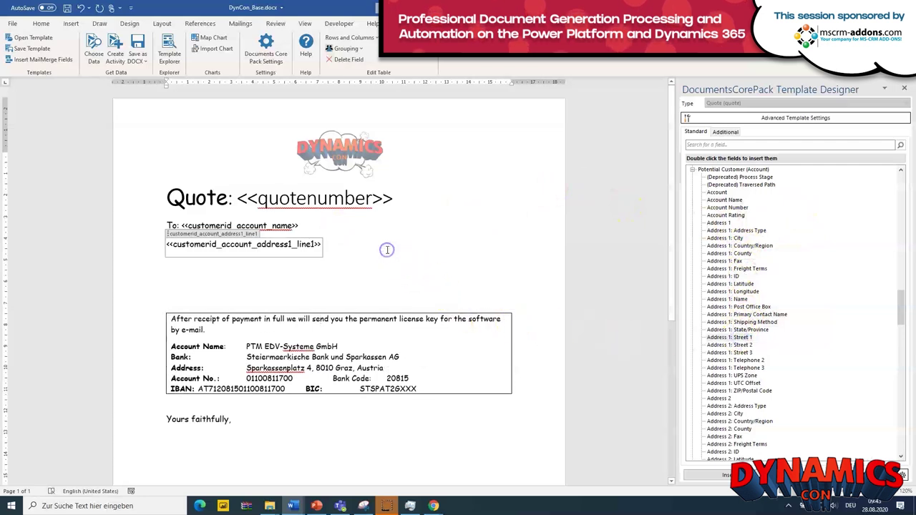
key("Return")
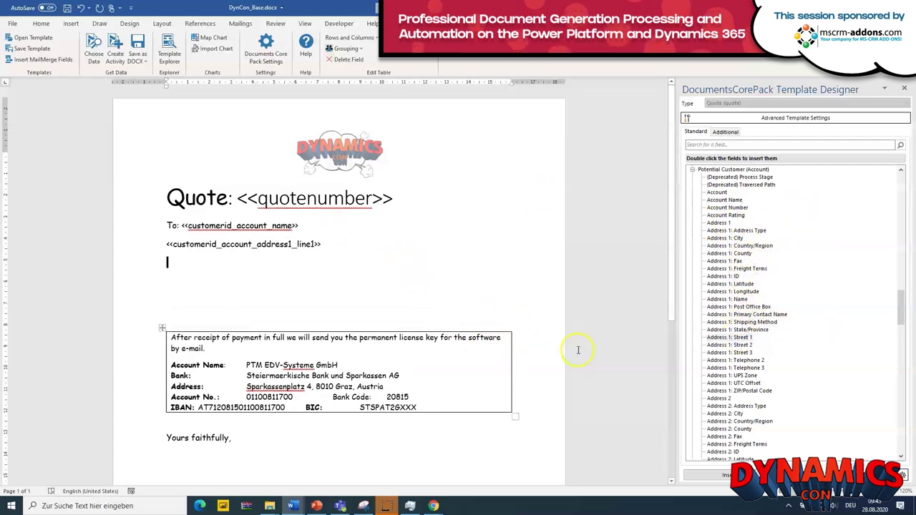
double_click(732, 390)
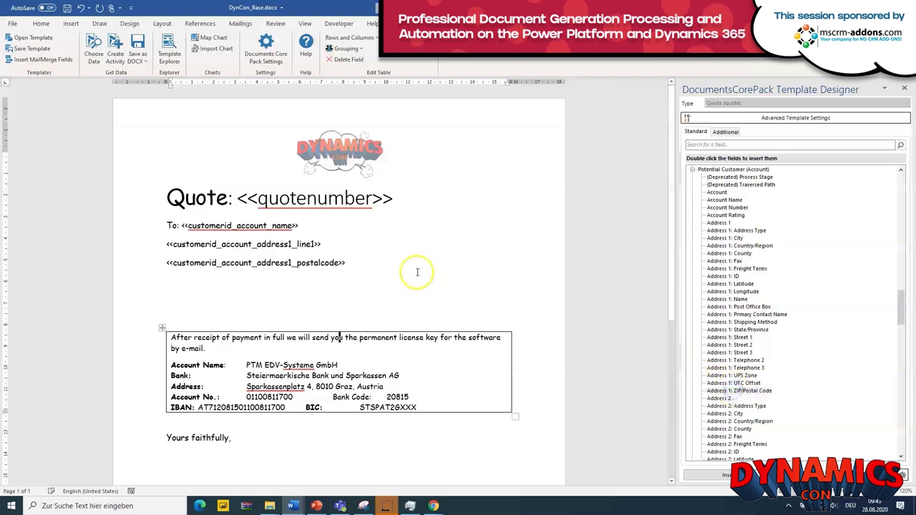
left_click(394, 257)
key("Down")
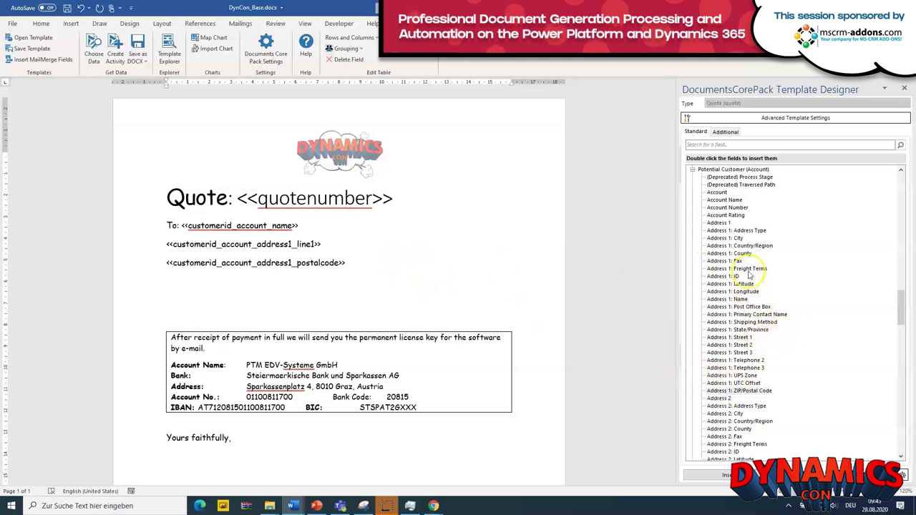
double_click(737, 238)
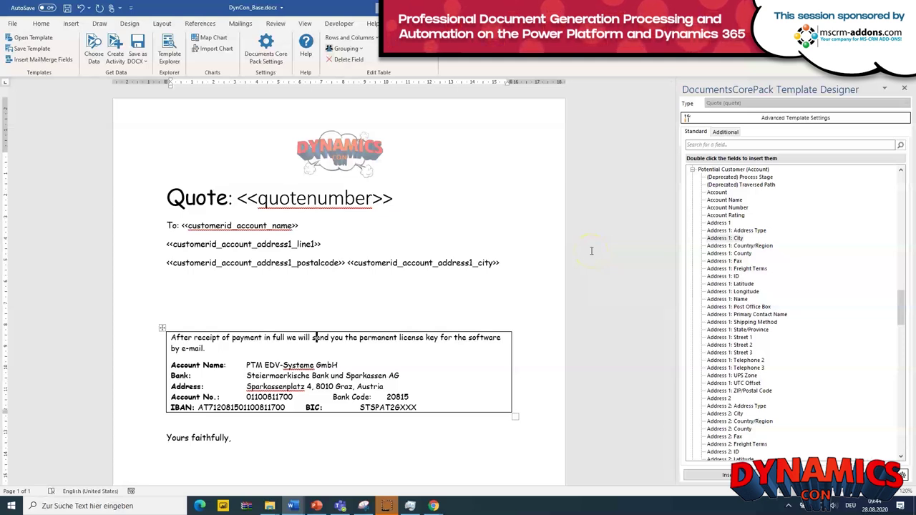
Place the cursor on the blank line above the payment details box and add the predefined Quote Products relationship to the template.
left_click(207, 305)
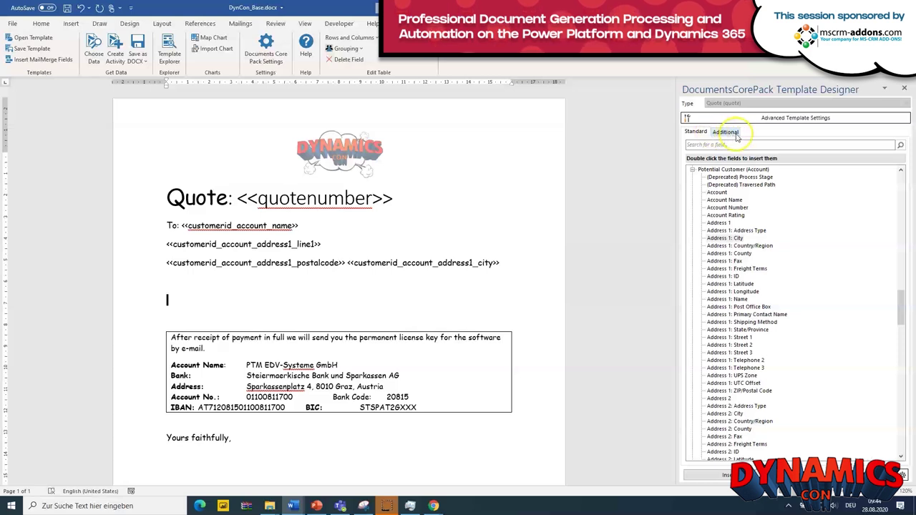
left_click(731, 133)
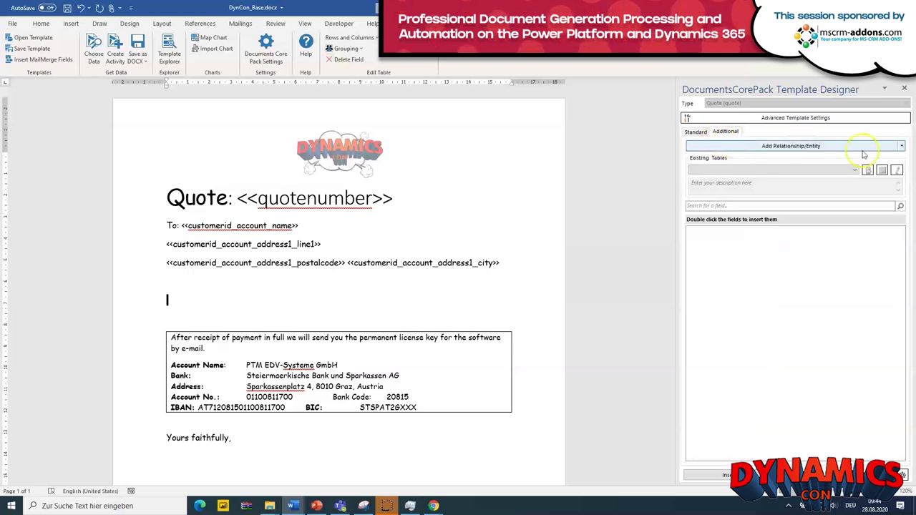
left_click(901, 147)
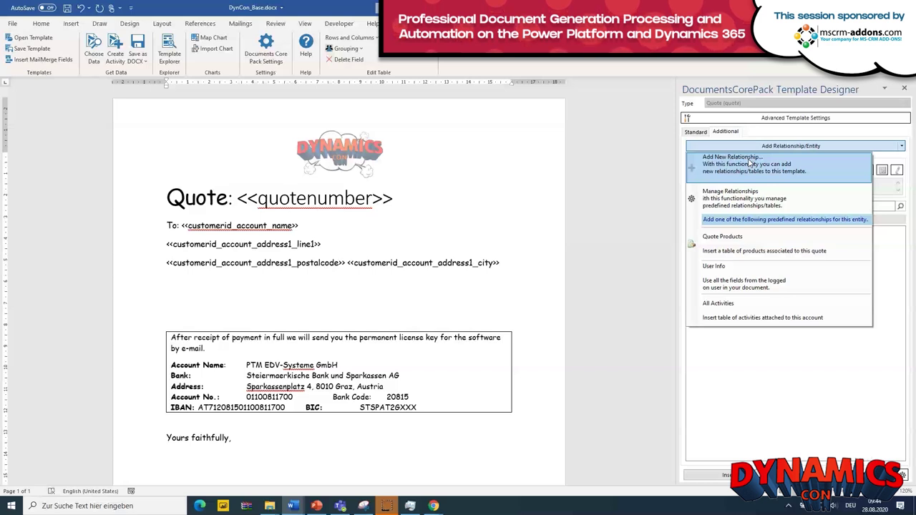
left_click(757, 252)
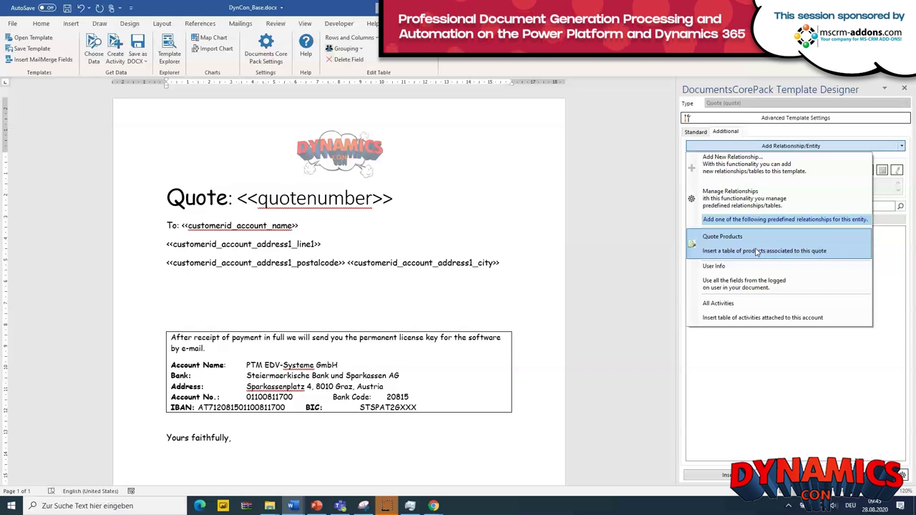
left_click(756, 252)
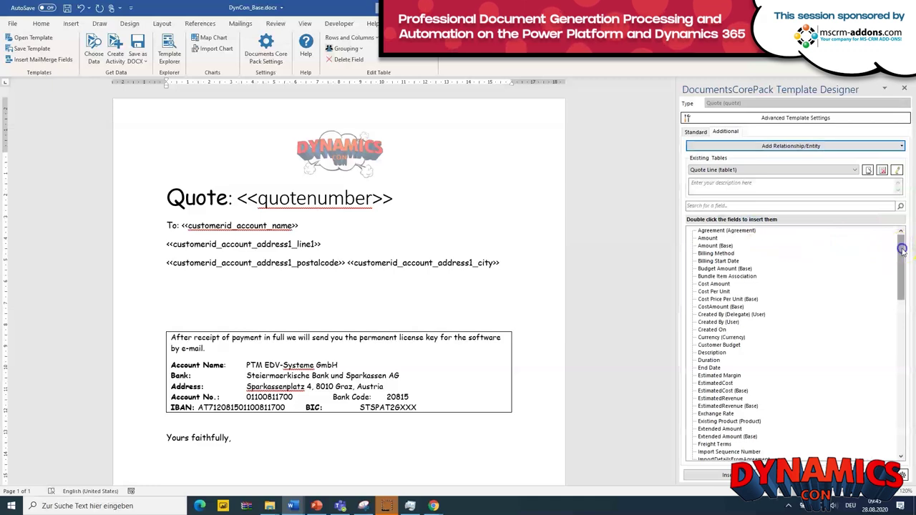
Start inserting the Name field of the related Product from the Quote Line table.
left_click_drag(903, 249, 904, 408)
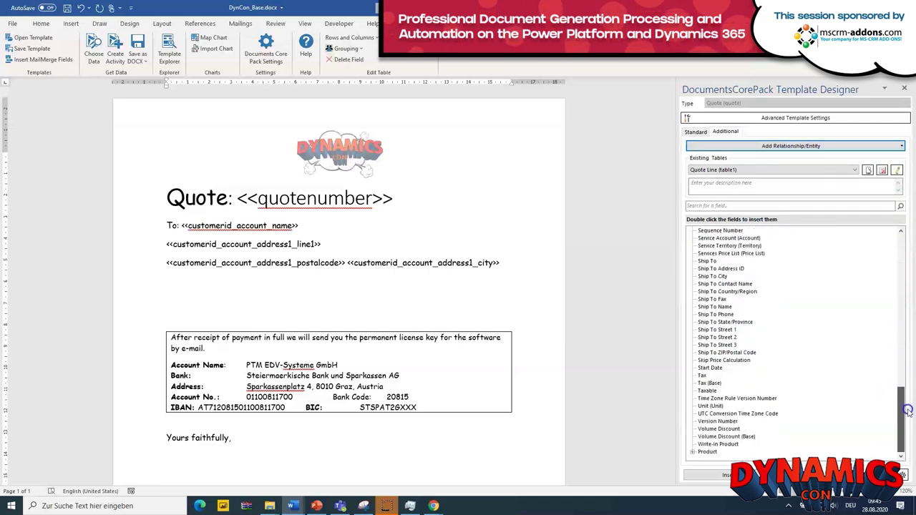
left_click(694, 453)
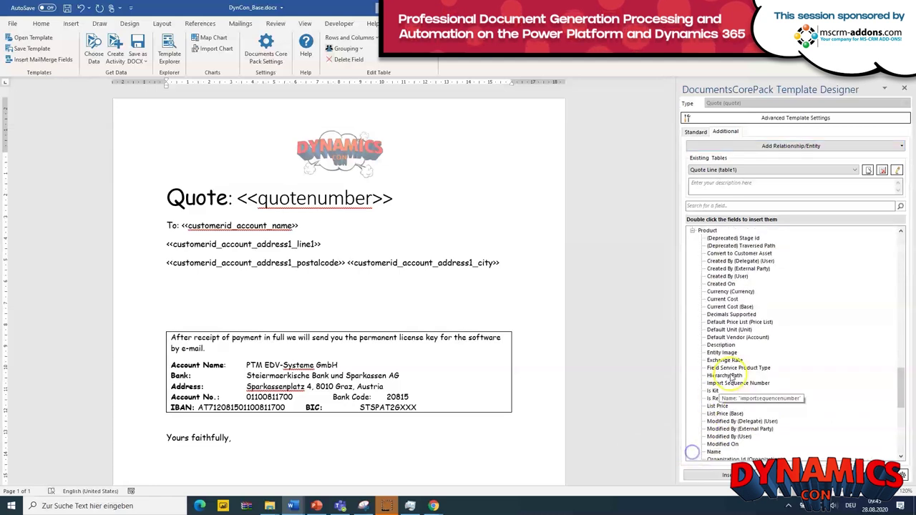
left_click(715, 453)
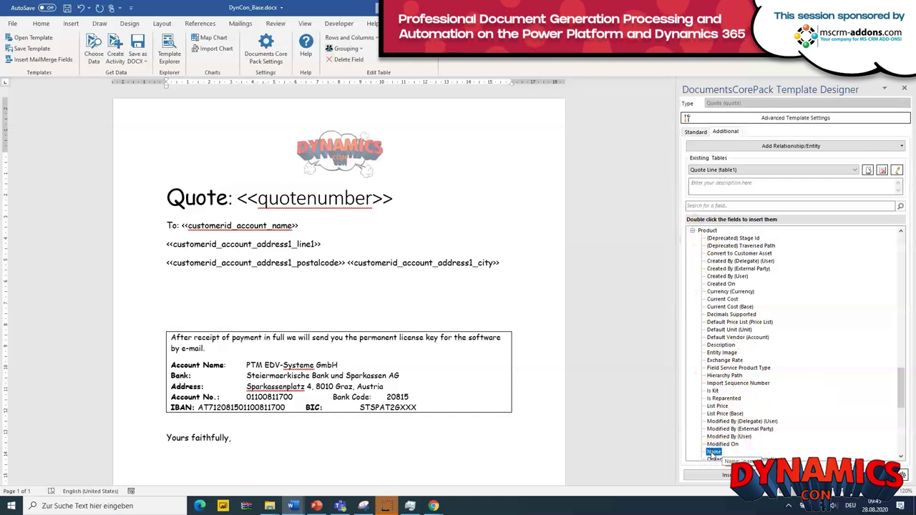
left_click(723, 475)
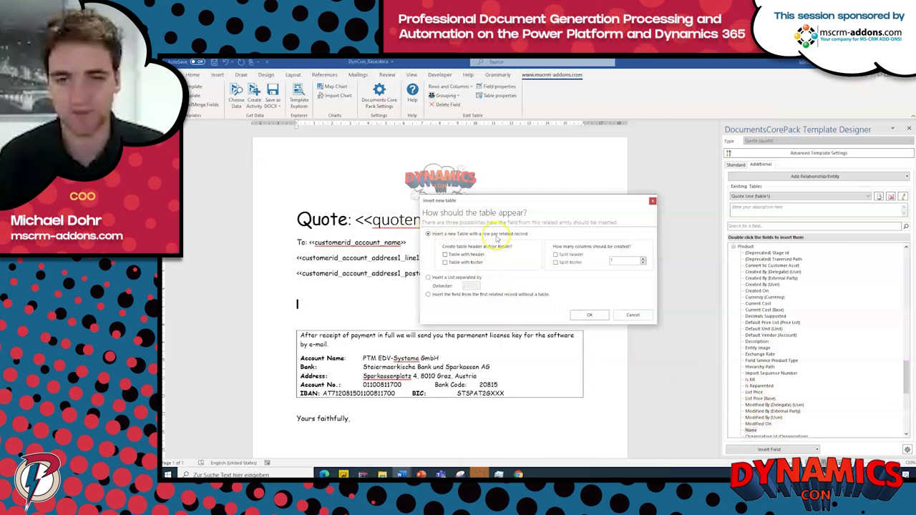
Insert the product field as a new three-column table with a row per related record, a split header and an unsplit footer.
left_click(446, 255)
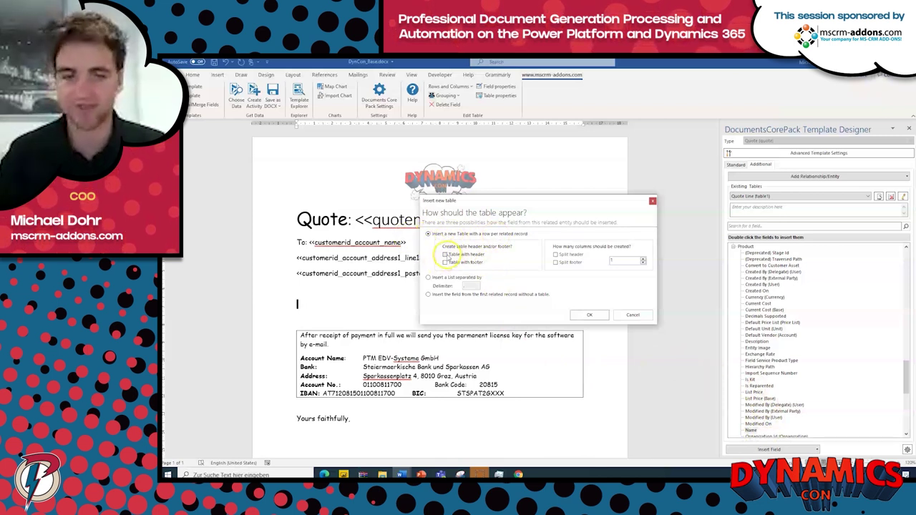
left_click(446, 255)
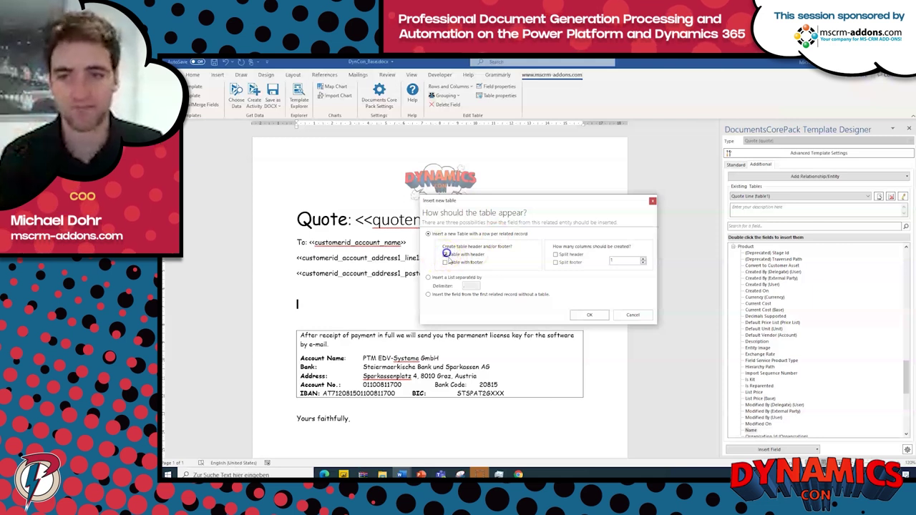
left_click(556, 255)
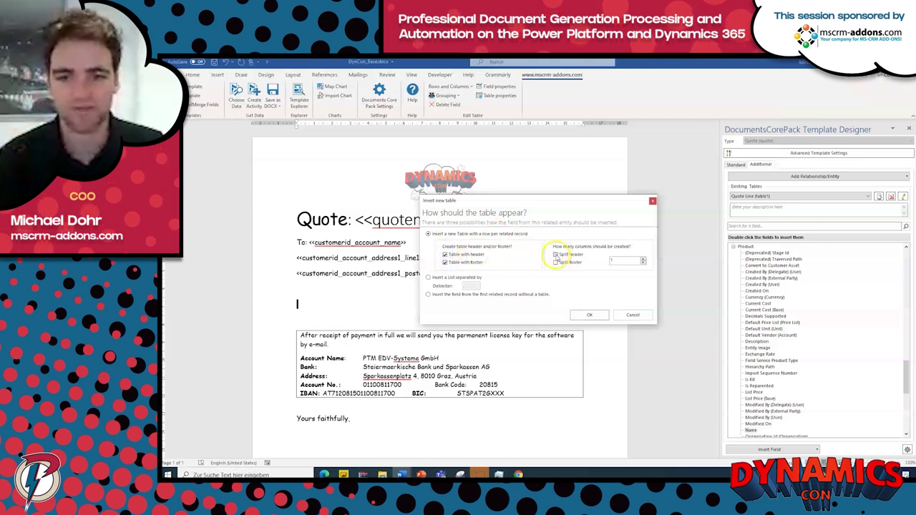
left_click(612, 259)
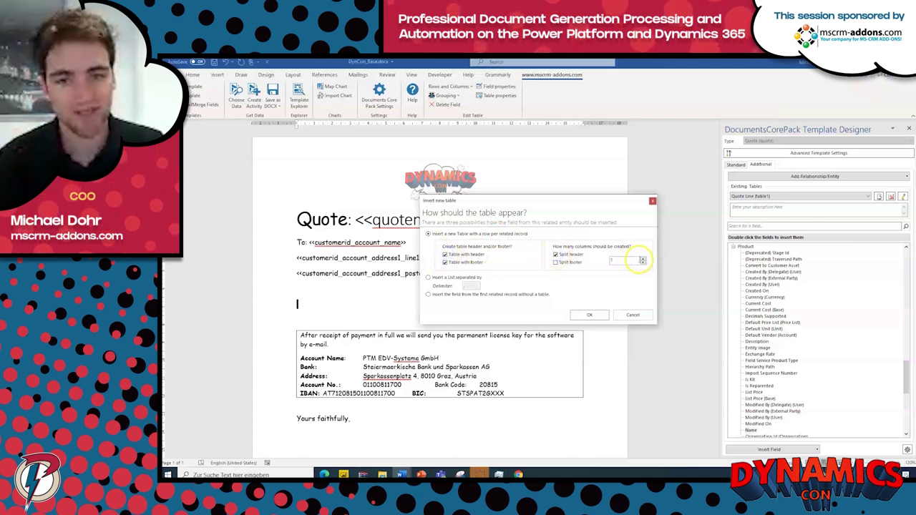
left_click(643, 257)
left_click(642, 258)
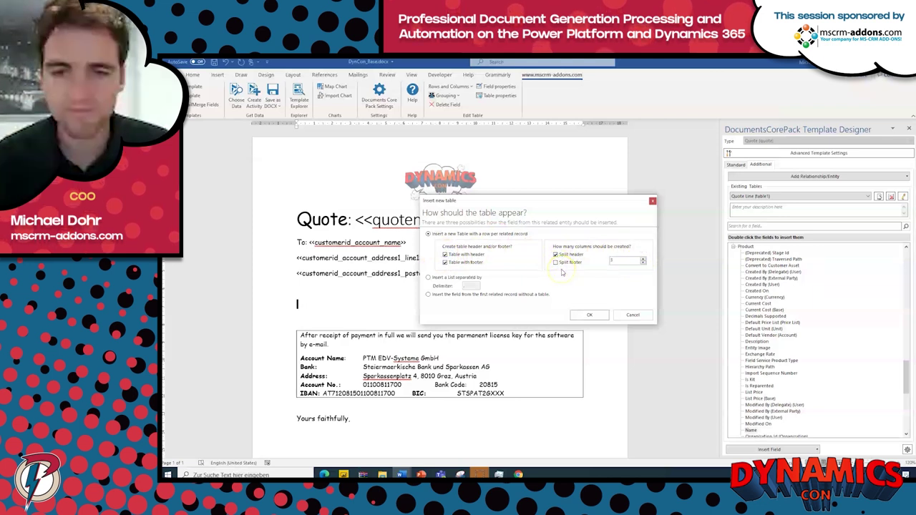
left_click(592, 316)
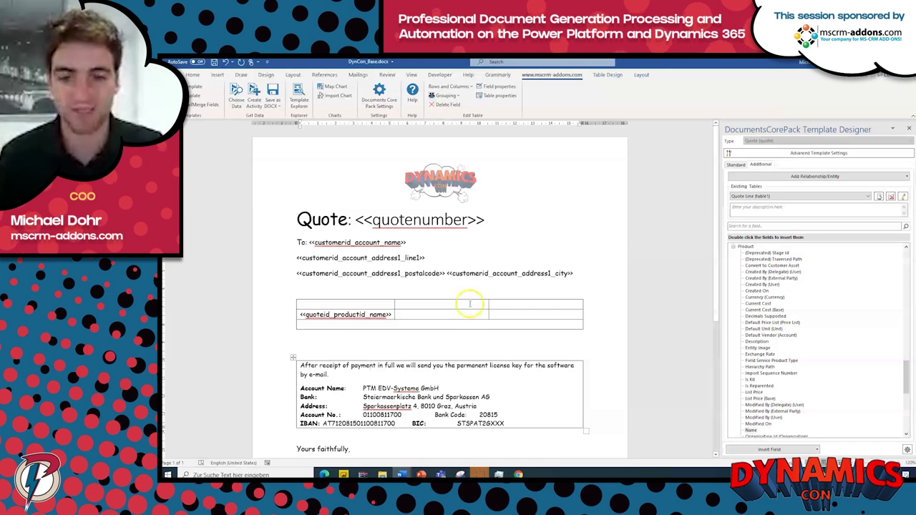
Label the new table's header cells Name, Qty and Amount, and widen the Name column.
left_click(376, 301)
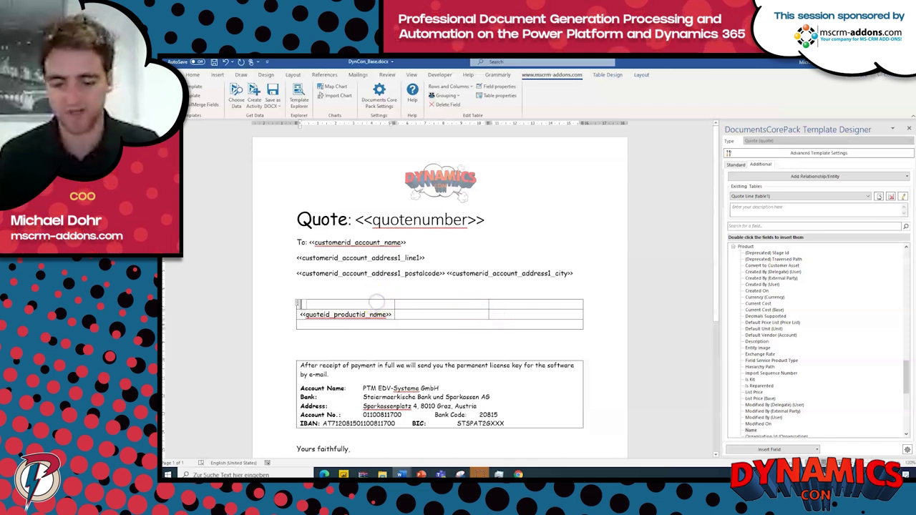
type("Name")
key("Tab")
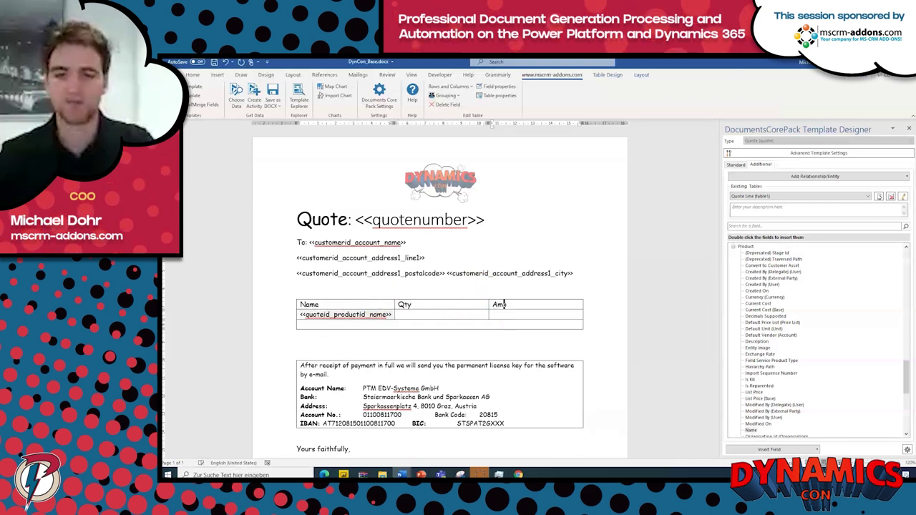
left_click(400, 315)
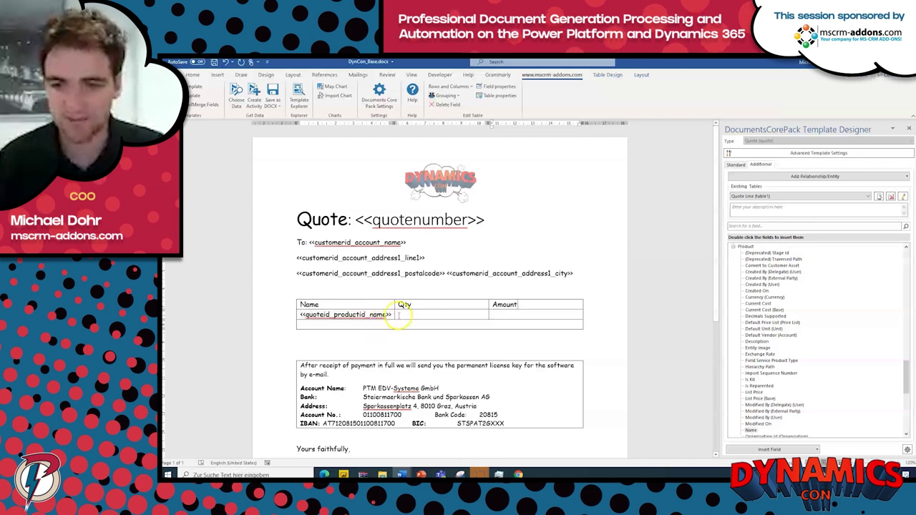
left_click_drag(394, 308, 520, 306)
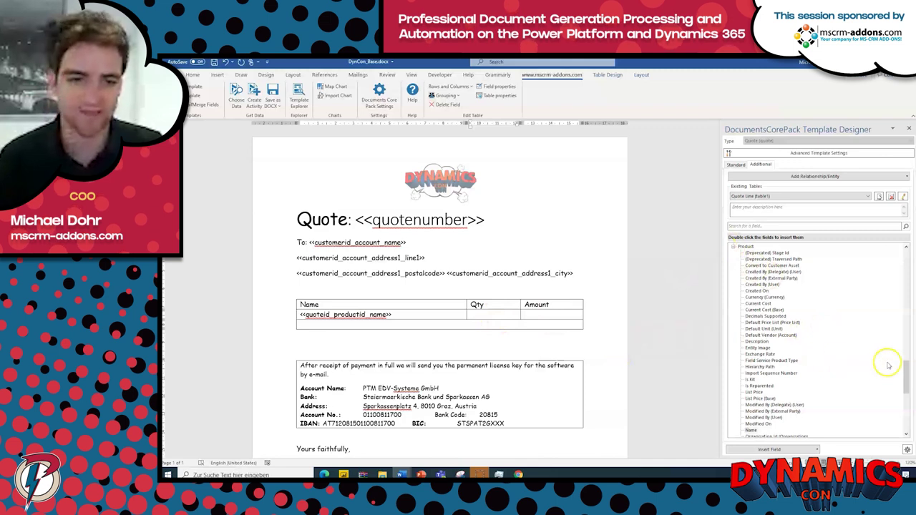
Insert the Quote Line's Quantity field in the cell below Qty and its Amount field in the cell below Amount.
left_click_drag(905, 378, 903, 321)
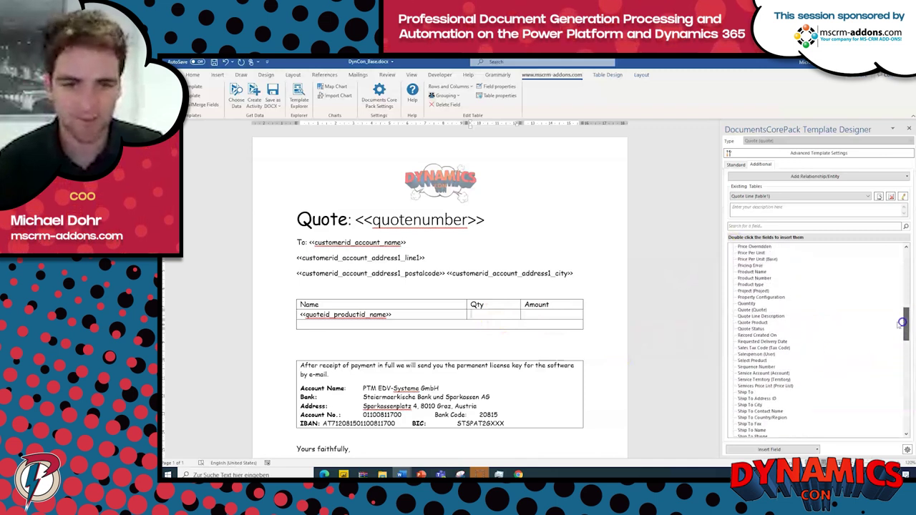
double_click(746, 303)
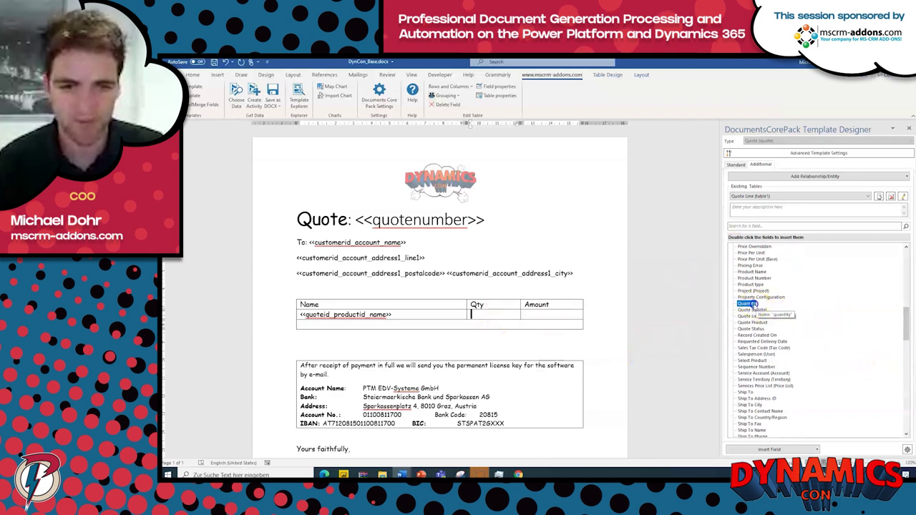
left_click(541, 315)
left_click_drag(905, 321, 906, 259)
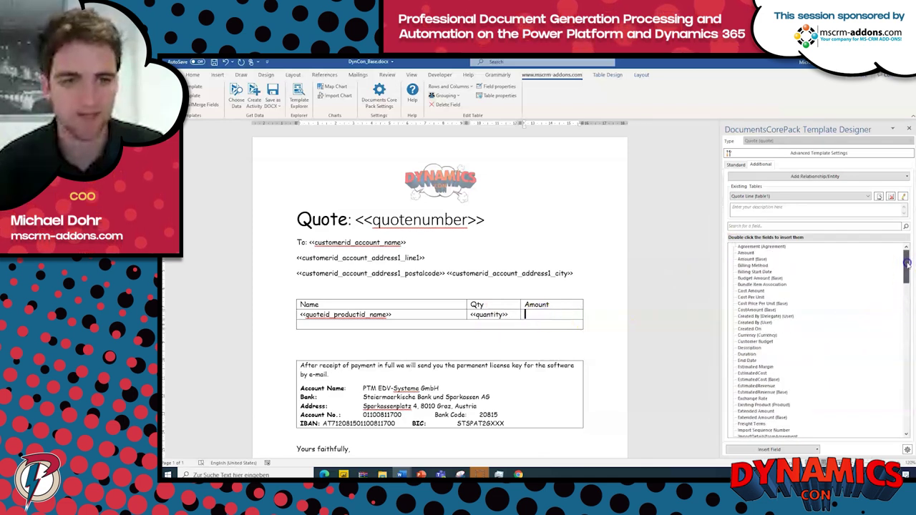
double_click(746, 253)
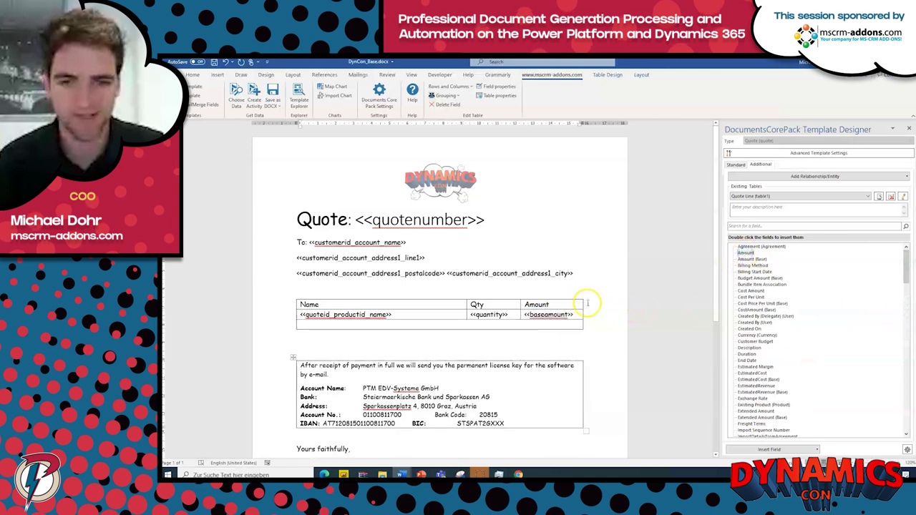
Enter "Total:" in the table's footer row and open the grouping options for the baseamount field.
left_click(563, 323)
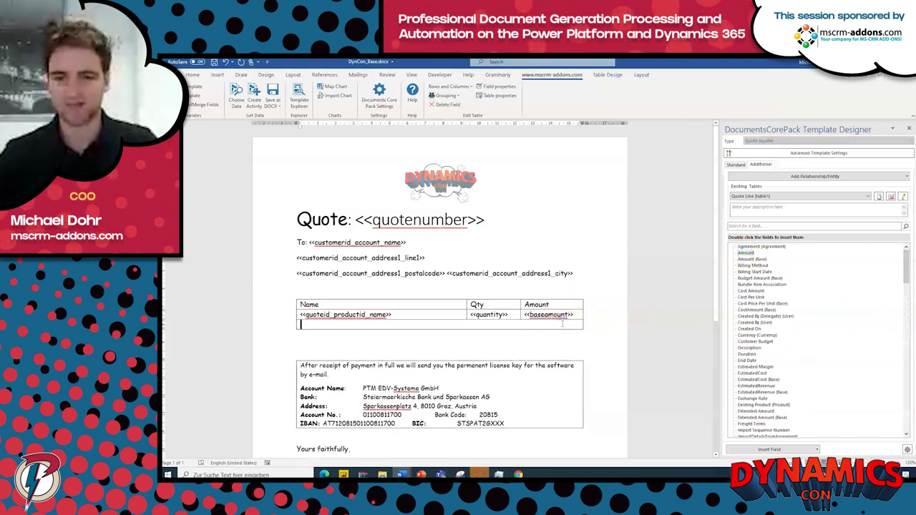
type("Total:")
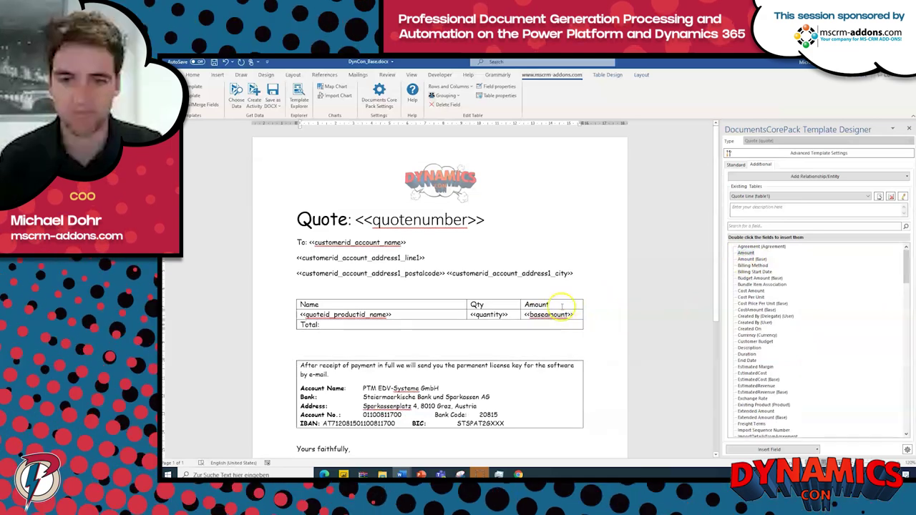
left_click(548, 316)
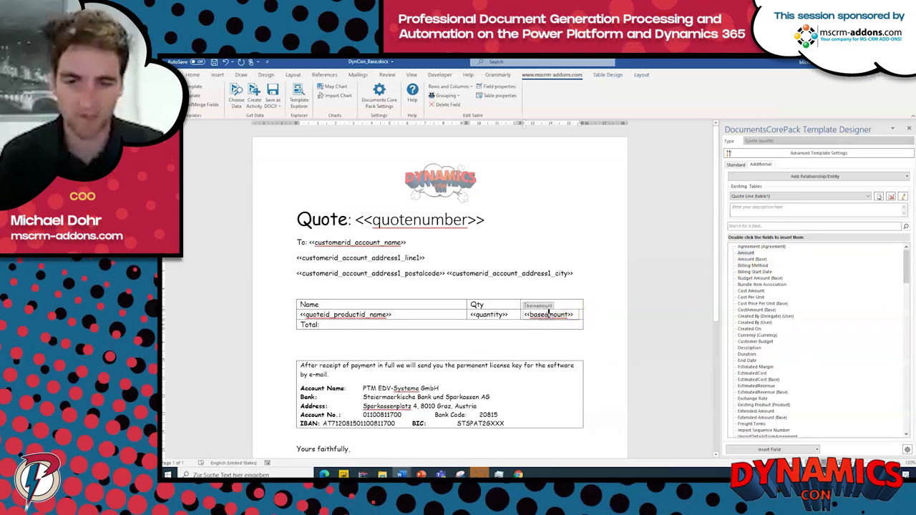
left_click(460, 95)
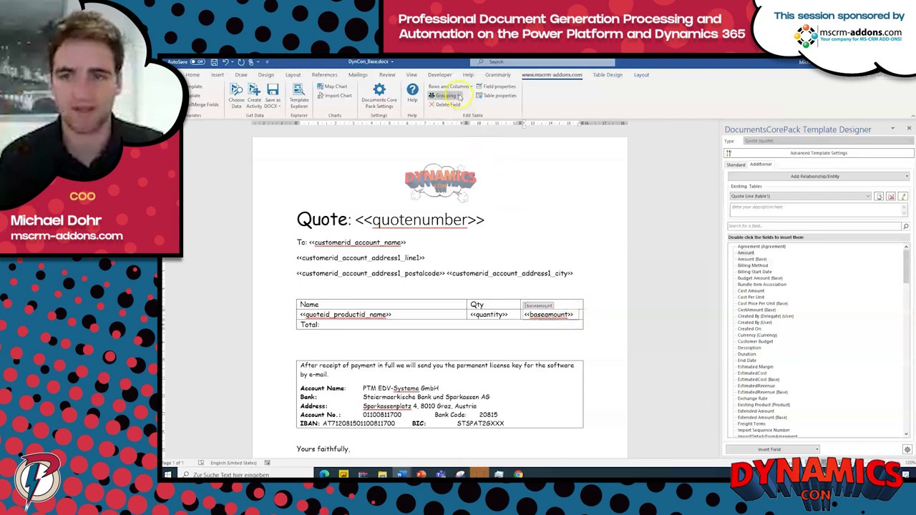
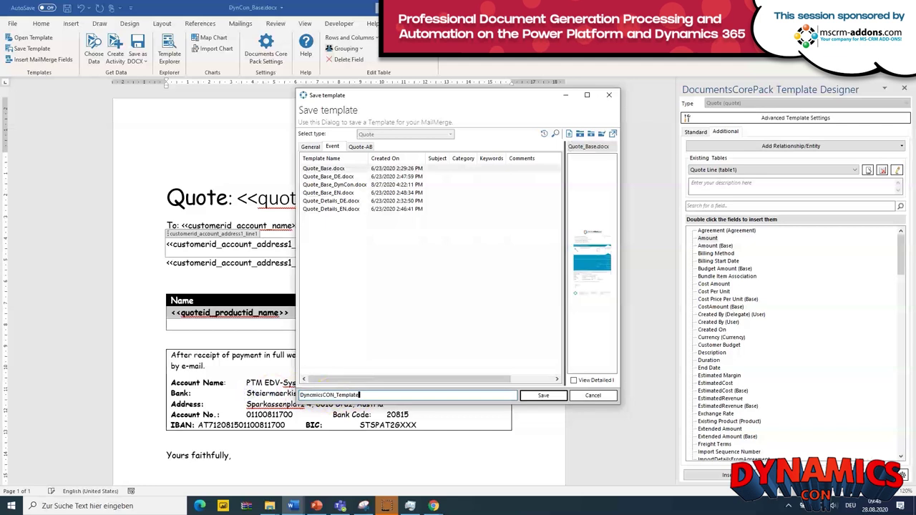
Save the quote template as DyncmicsCON_Template.
left_click(555, 395)
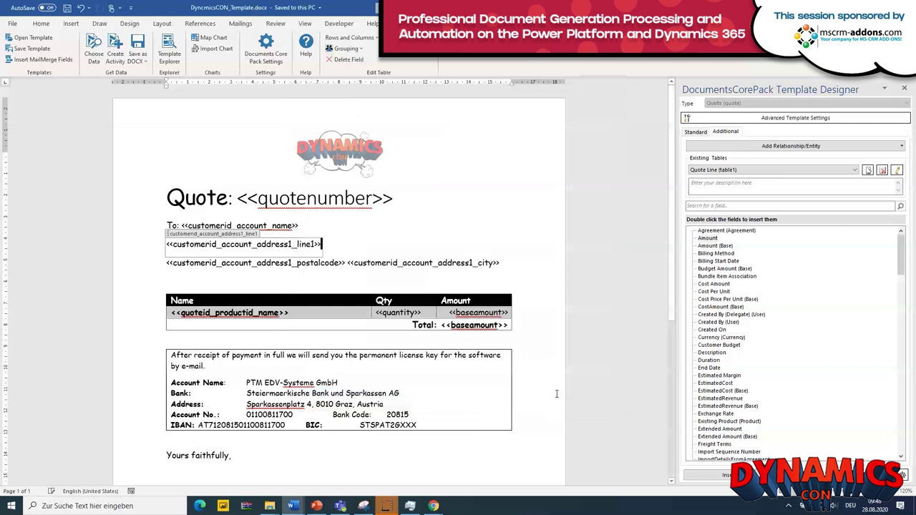
left_click(225, 173)
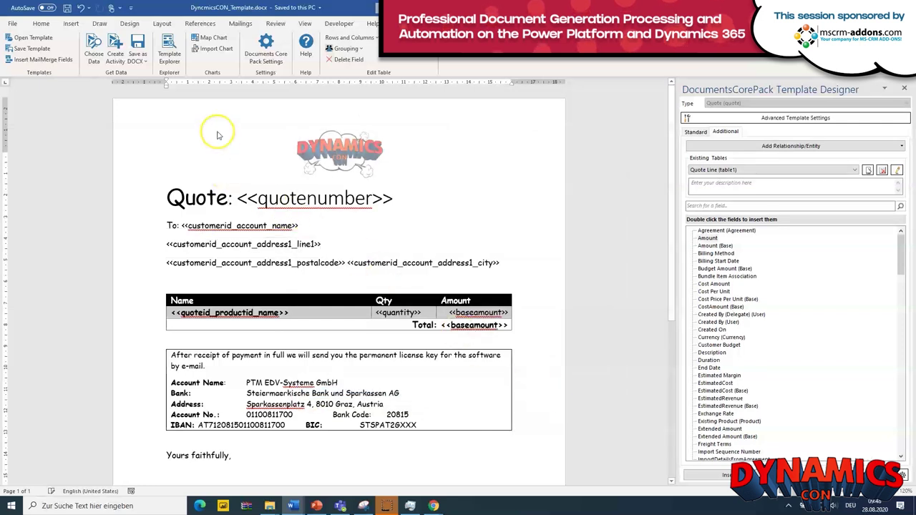
key("BackSpace")
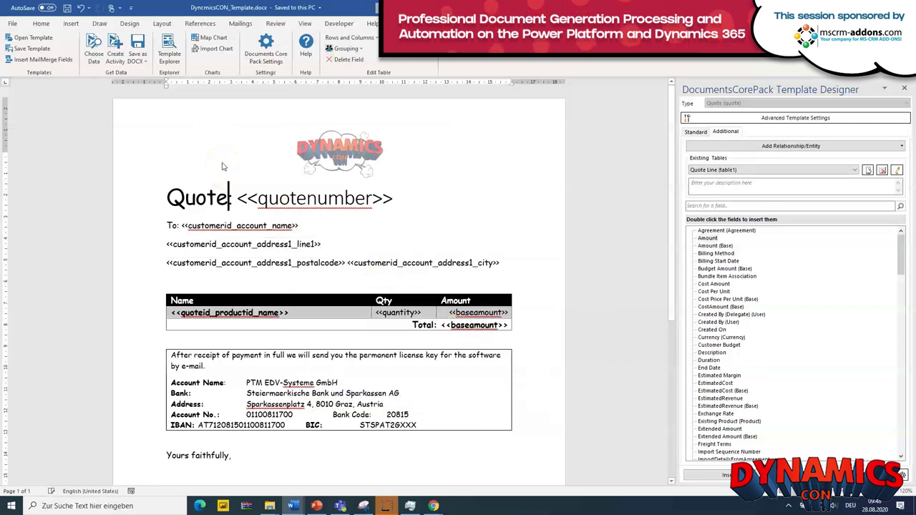
Search the Dynamics 365 quotes and merge the template with the "DocumentsCorePack & AttachmentExtractor" quote.
left_click(93, 60)
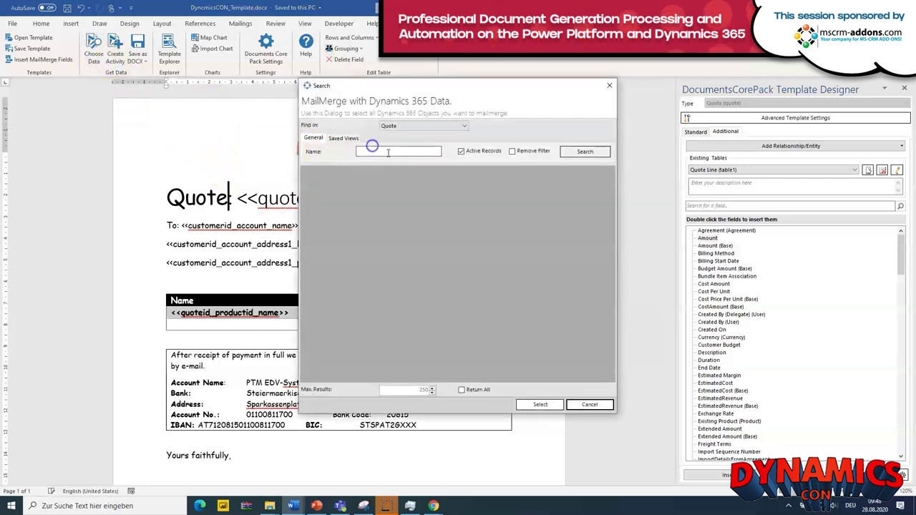
left_click(582, 152)
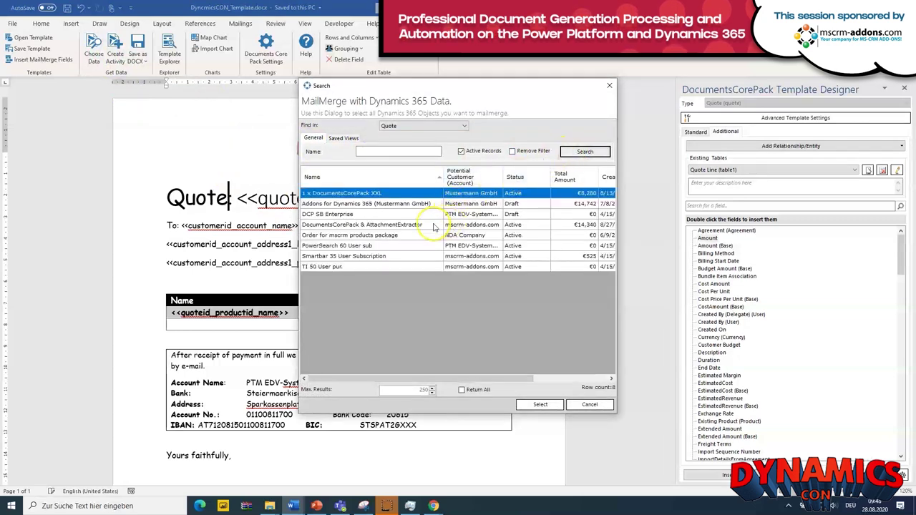
left_click(433, 225)
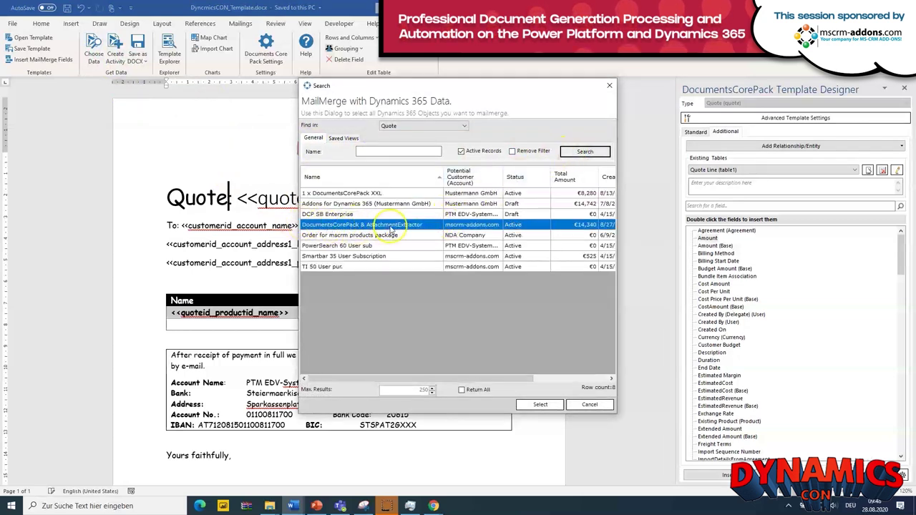
left_click(541, 406)
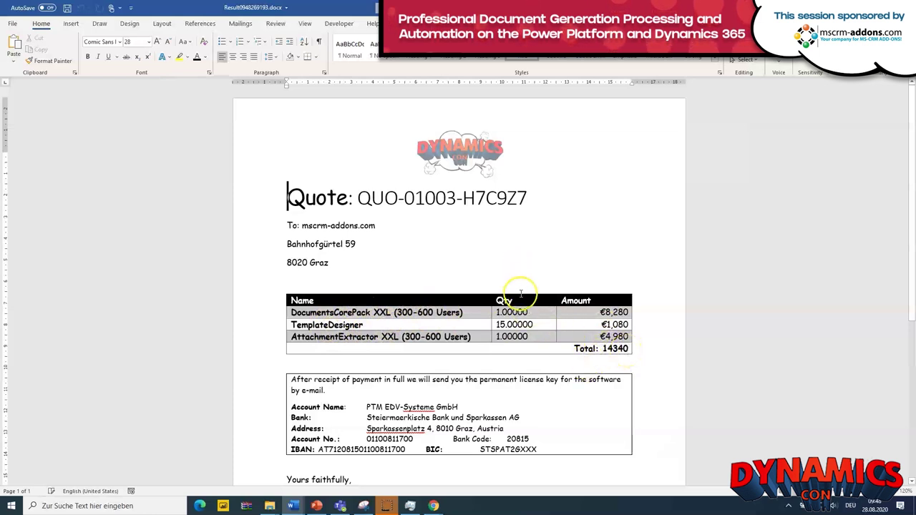
Check the heading, address and product table in the merged quote document, and close it to return to the template.
scroll(505, 259, "down", 1)
scroll(542, 213, "up", 1)
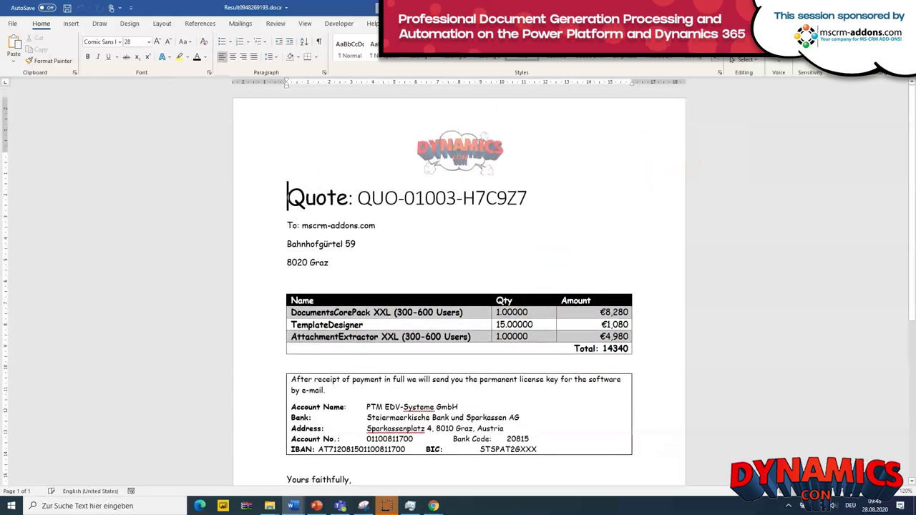
left_click(456, 197)
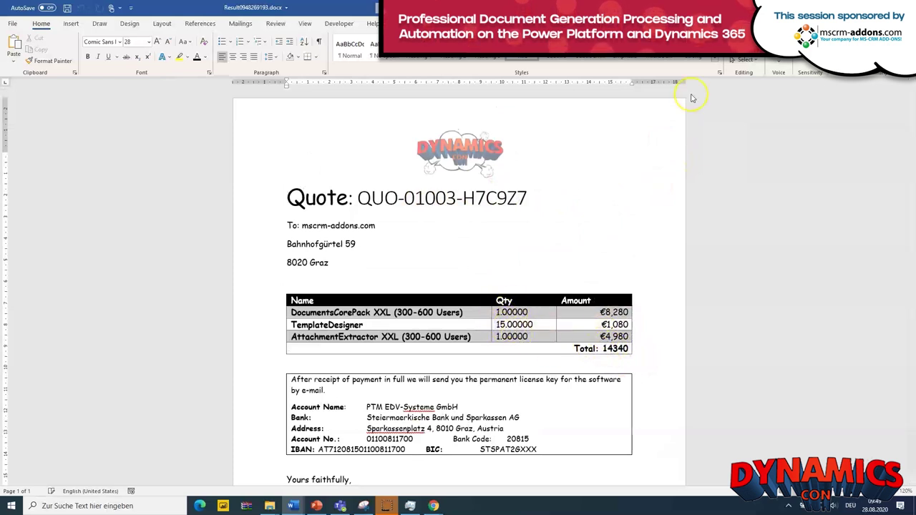
key("ctrl+w")
left_click(469, 269)
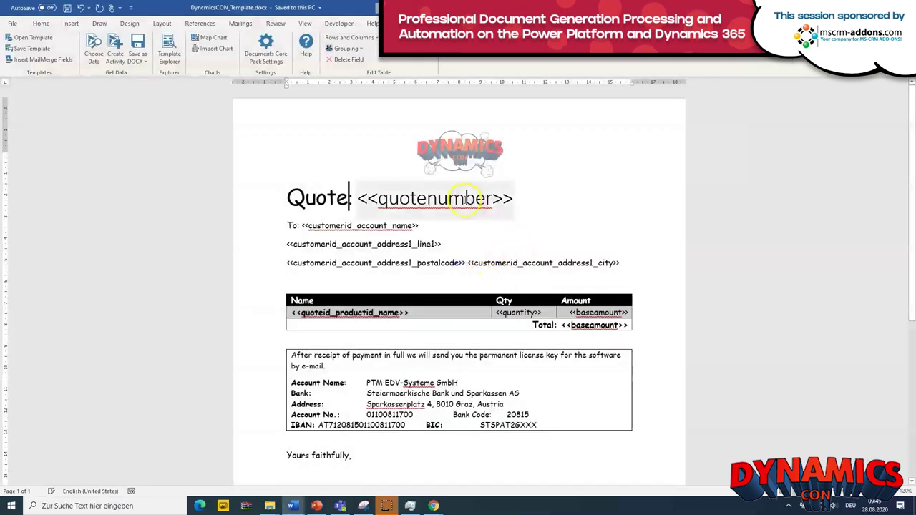
Set the font of the quotenumber field in the heading to Comic Sans.
left_click(465, 199)
left_click(373, 176)
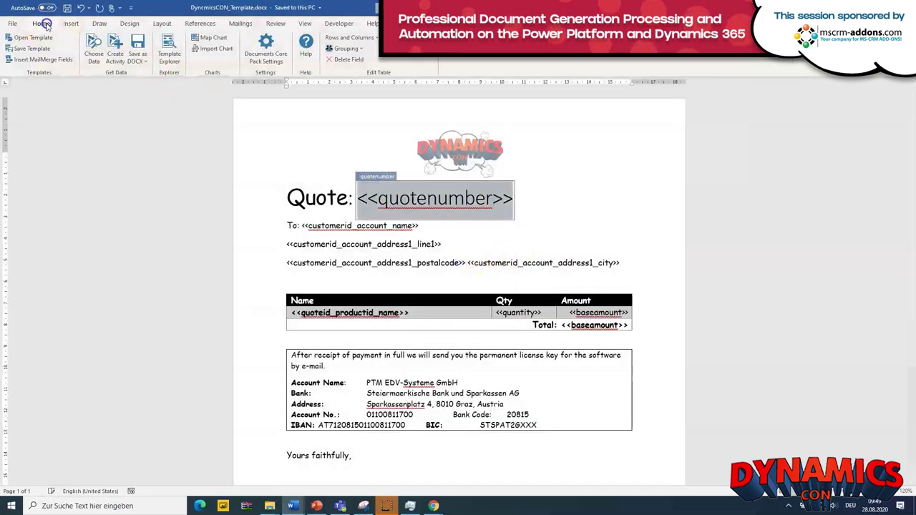
left_click(43, 23)
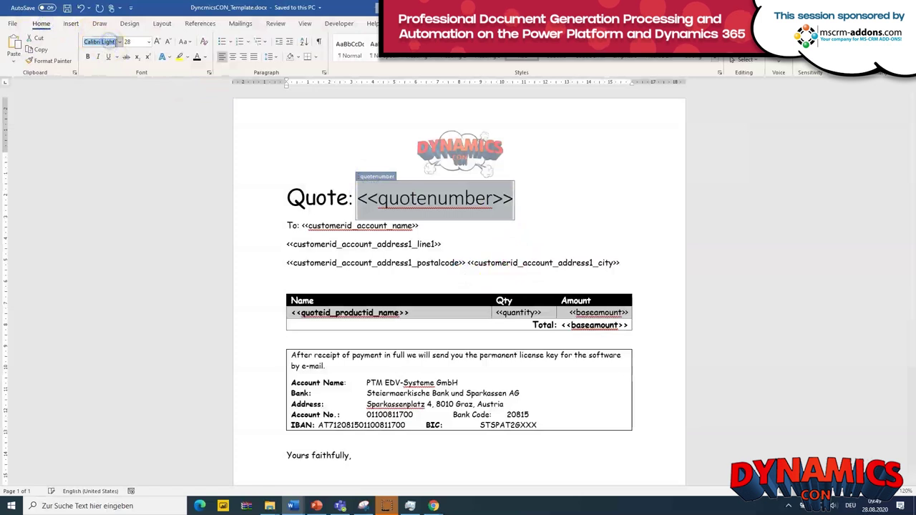
key("Return")
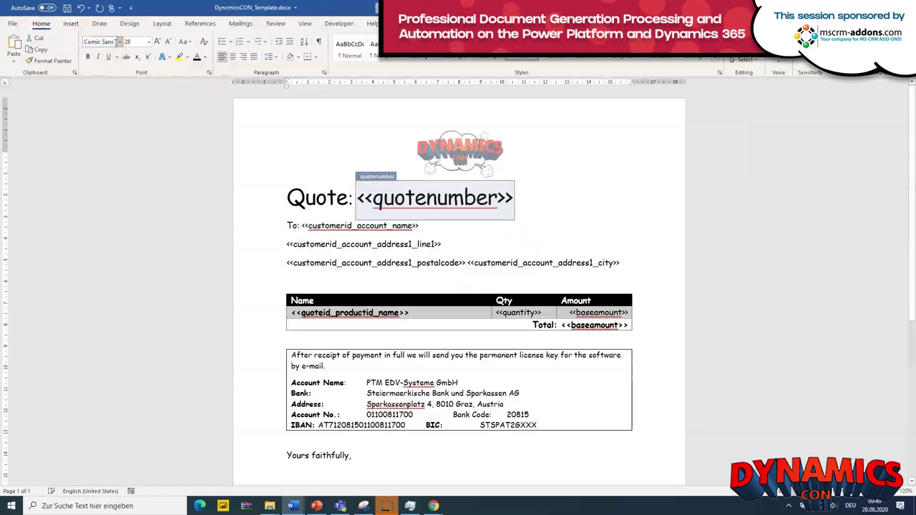
left_click(572, 248)
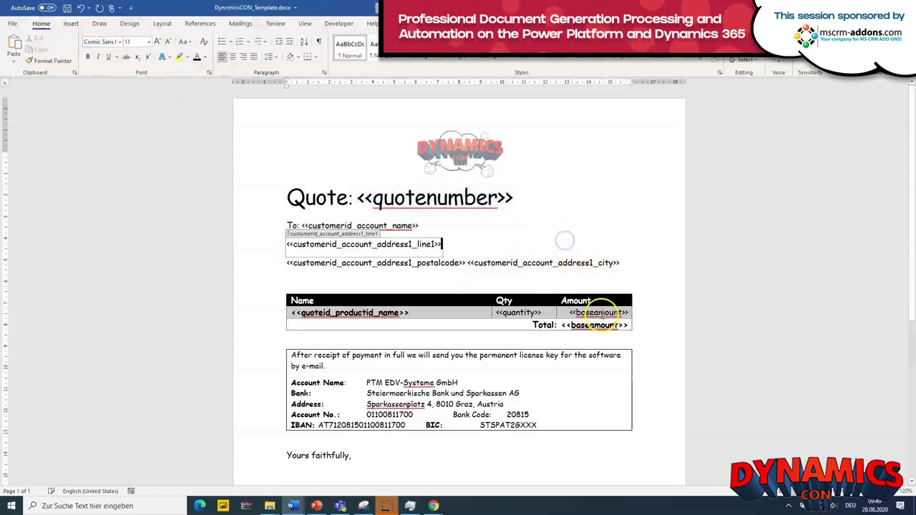
Set the number format of the quantity field in the product table to 0, without choosing a culture.
left_click(510, 313)
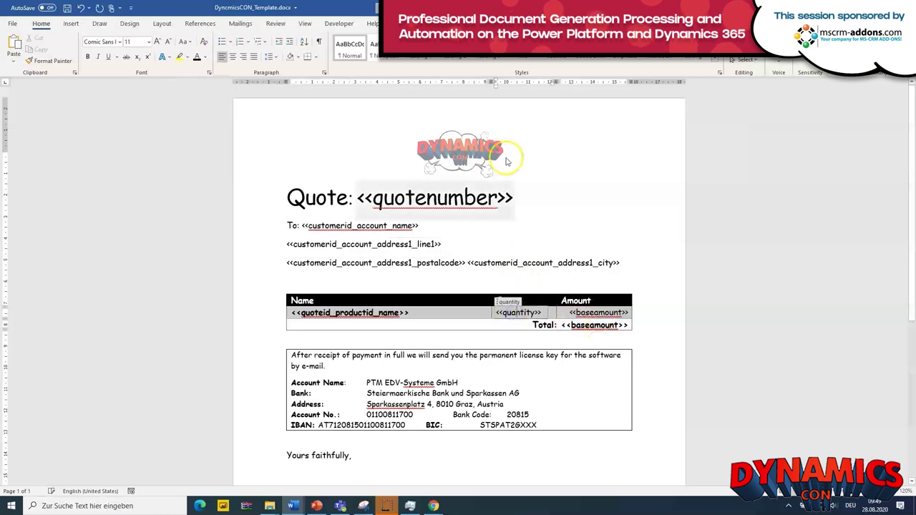
double_click(514, 313)
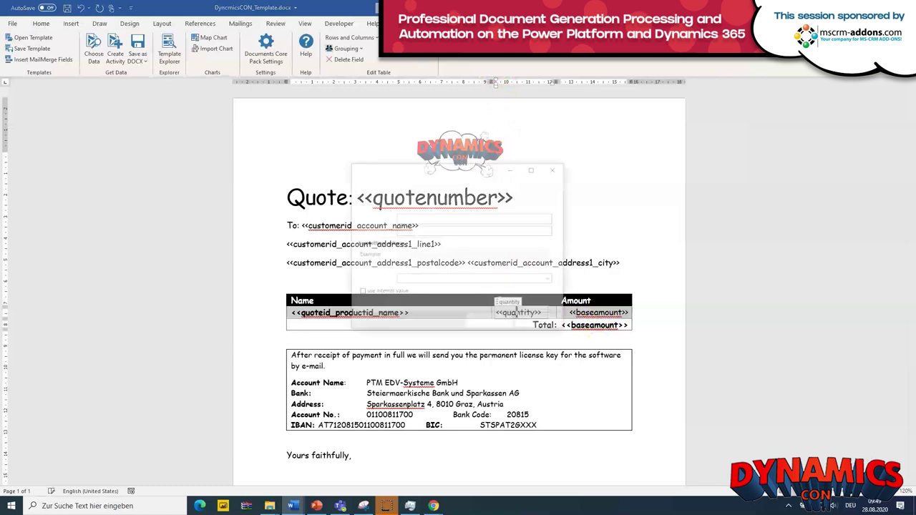
left_click(408, 264)
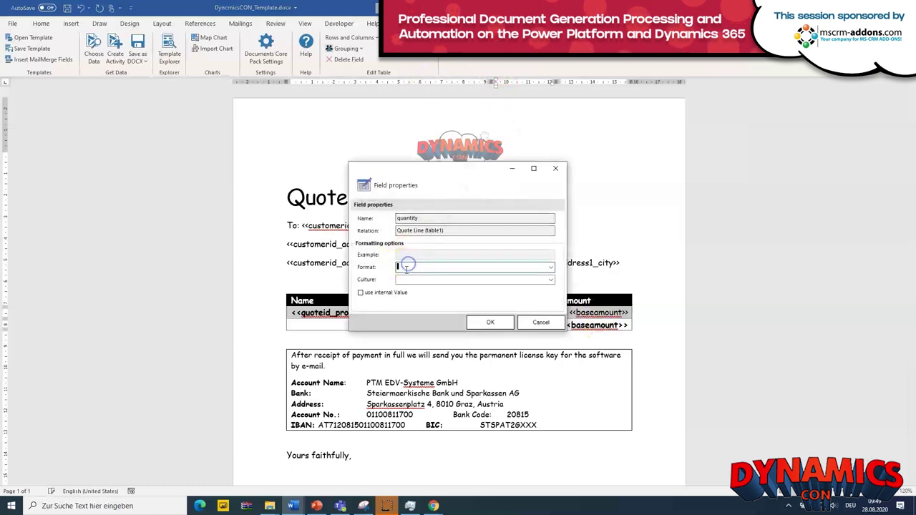
type("0")
left_click(399, 262)
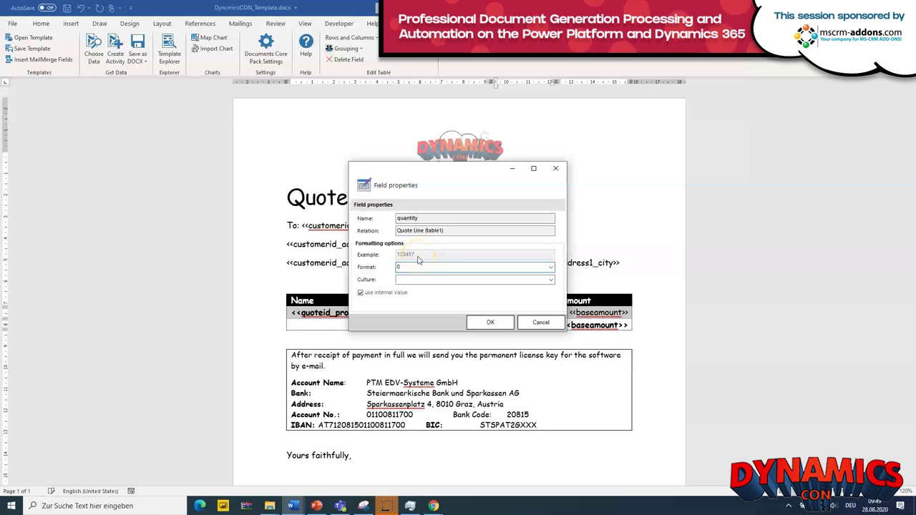
left_click(550, 279)
left_click(552, 281)
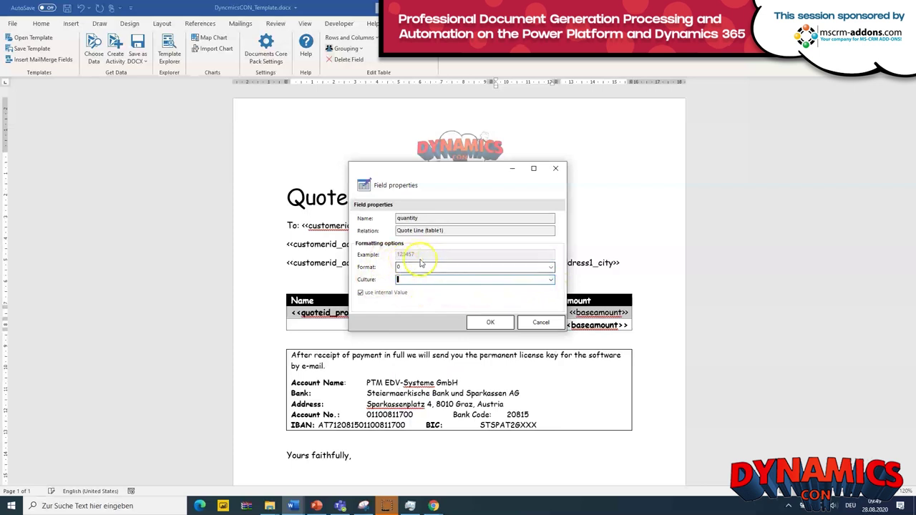
left_click(490, 322)
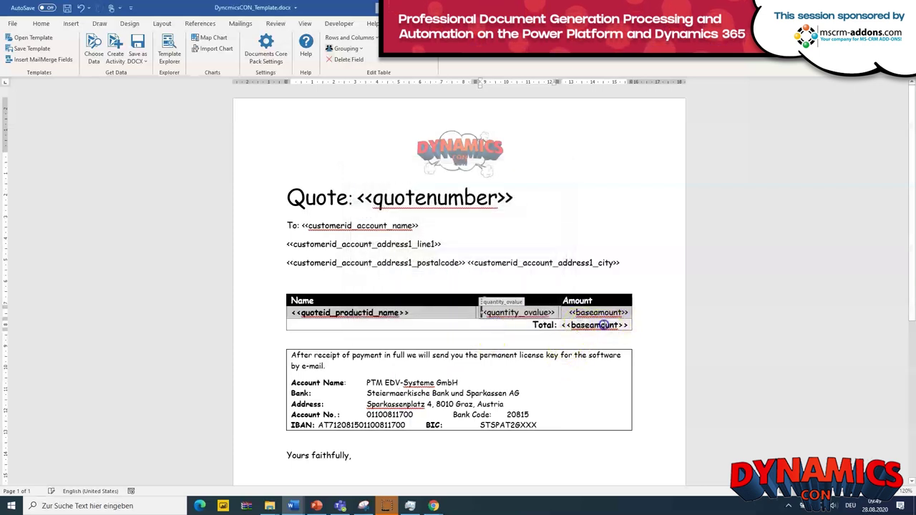
Format the baseamount sum field in the product table's Total row as currency without a culture, and save the document.
left_click(596, 325)
double_click(596, 325)
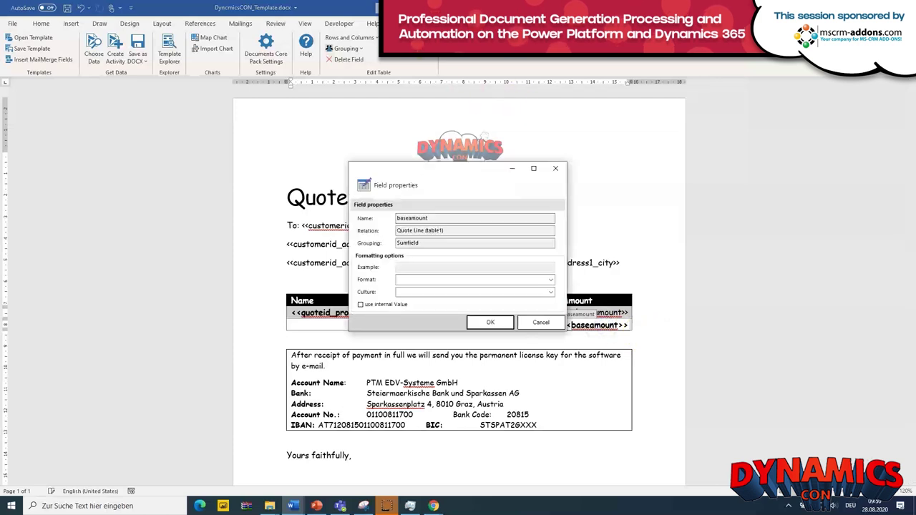
left_click(424, 280)
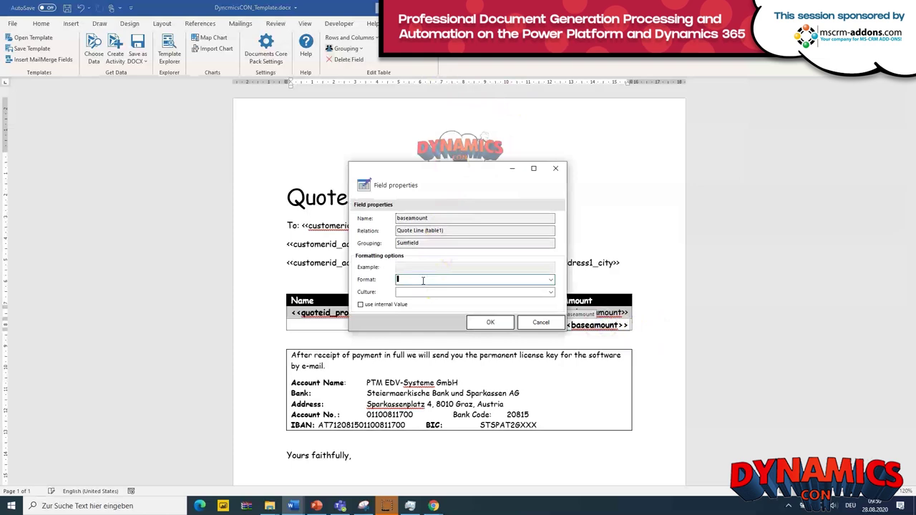
type("€")
left_click(418, 290)
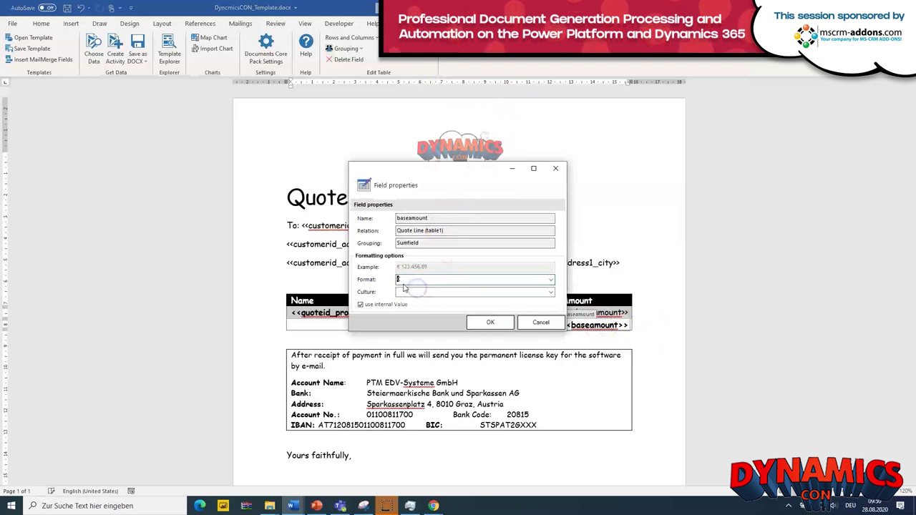
left_click(491, 323)
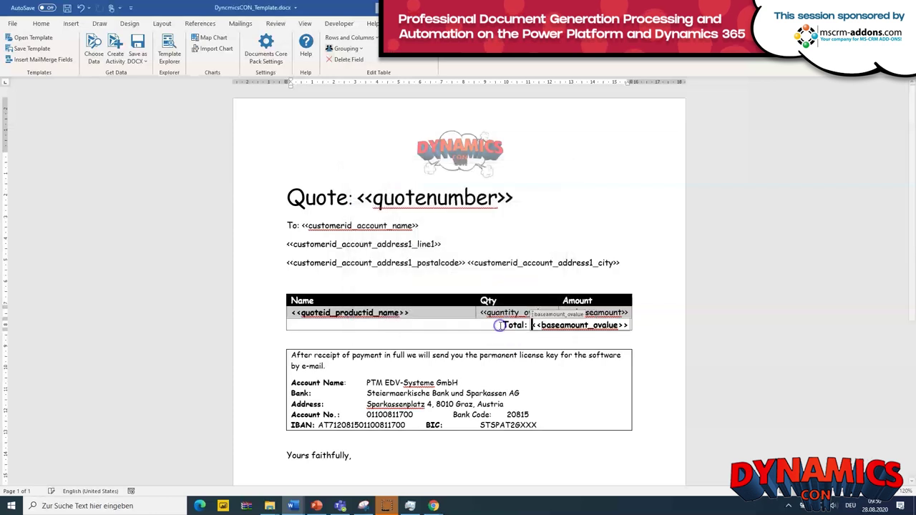
left_click(70, 9)
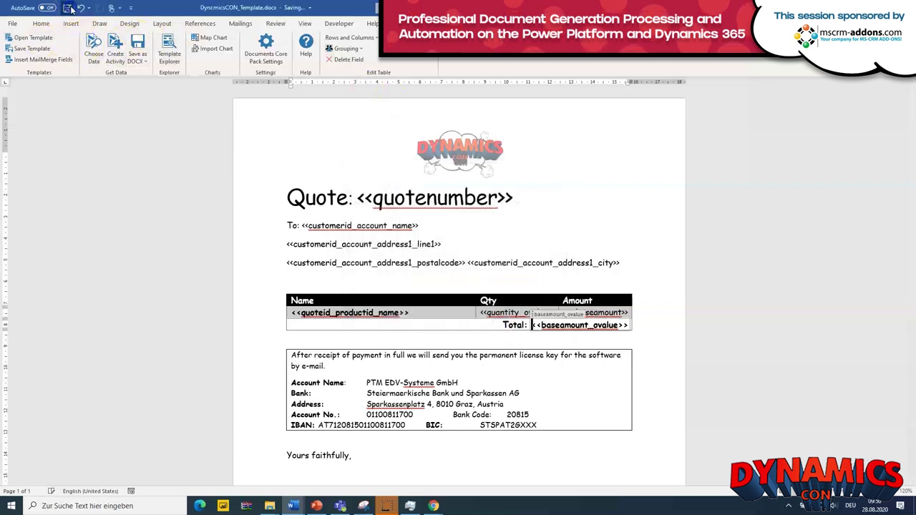
Merge the template with the "DocumentsCorePack & AttachmentExtractor" quote, check the quantity and total formatting, and close the merged document.
left_click(97, 55)
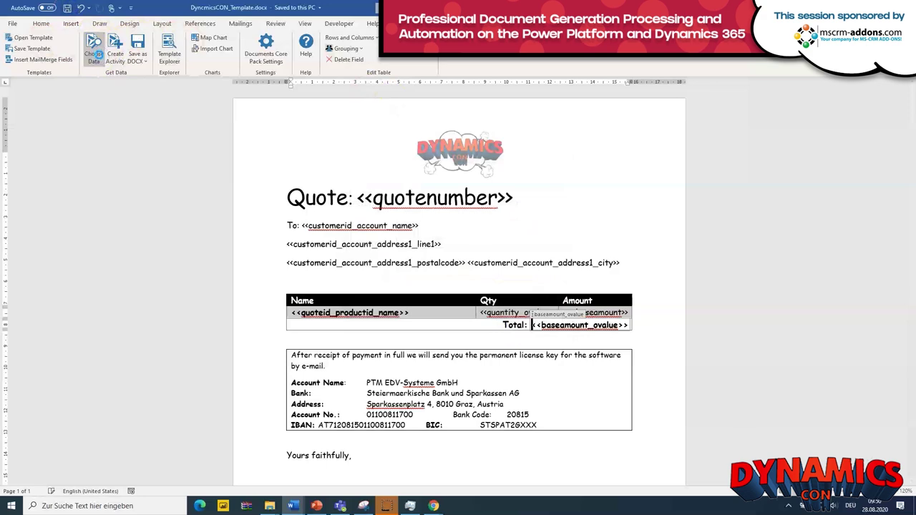
left_click(585, 152)
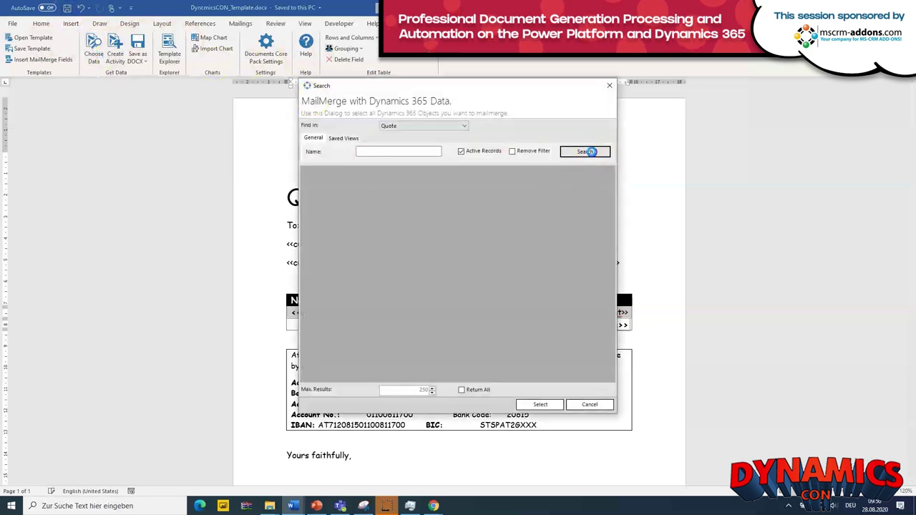
left_click(382, 226)
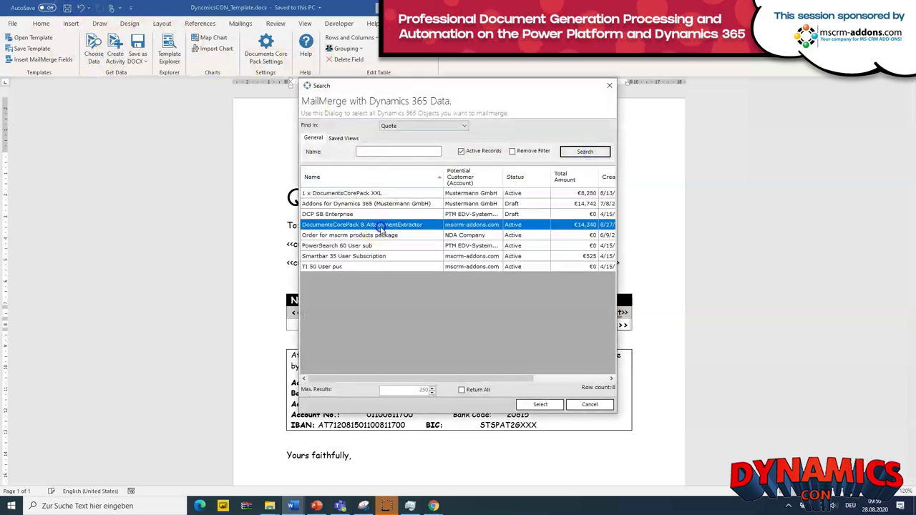
left_click(541, 403)
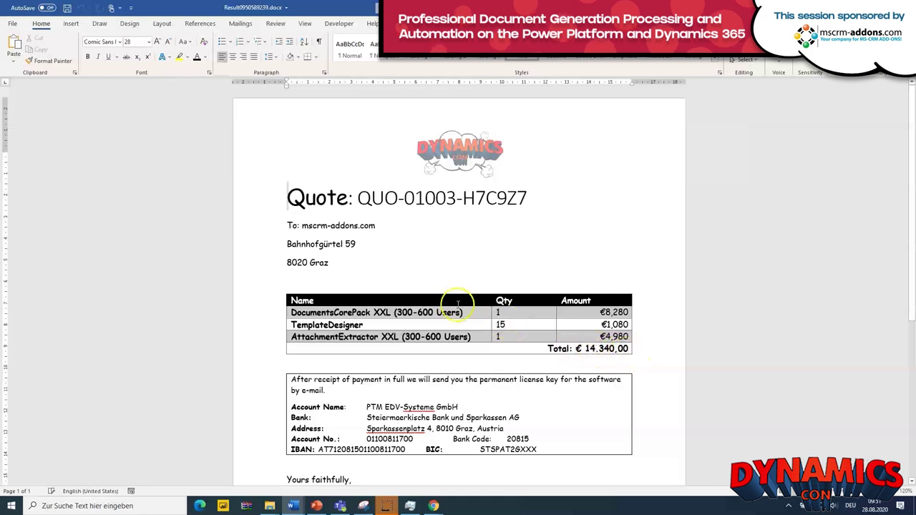
left_click(422, 23)
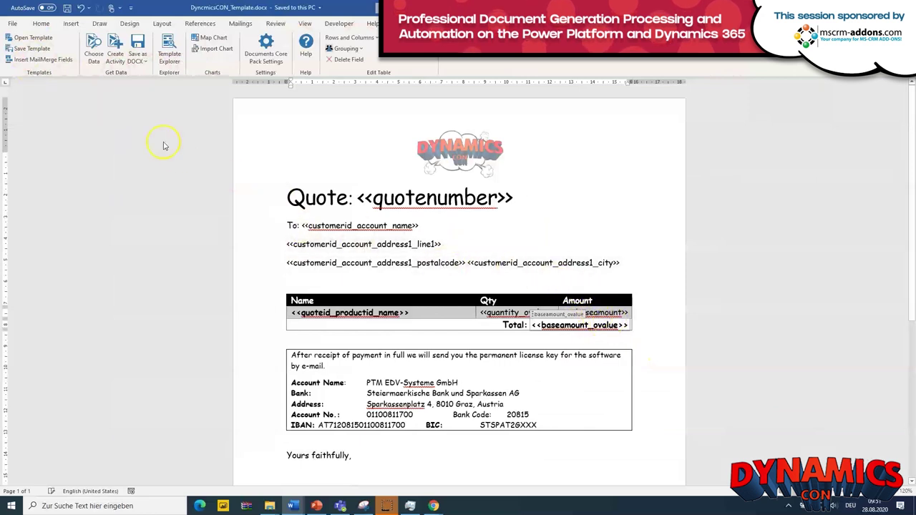
Save the template for the Quote type in the Event group as DyncmicsCON_Template.docx.
left_click(32, 49)
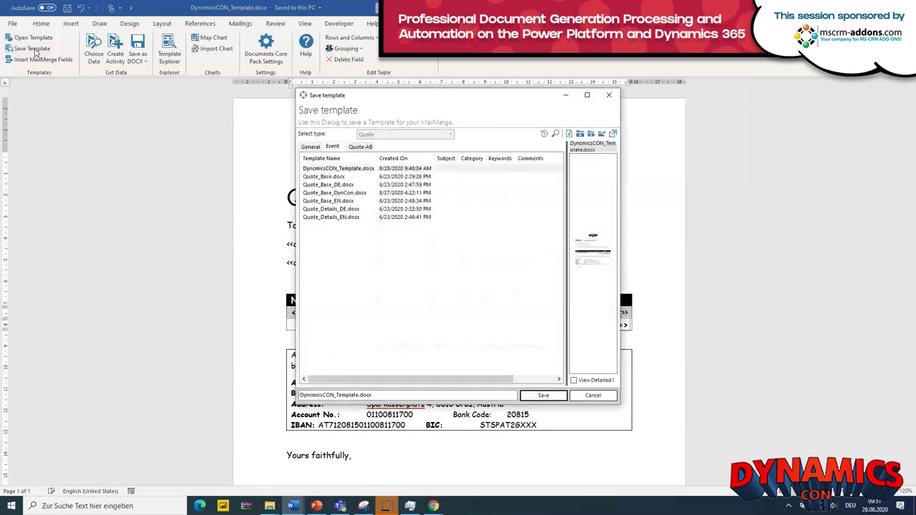
left_click(538, 395)
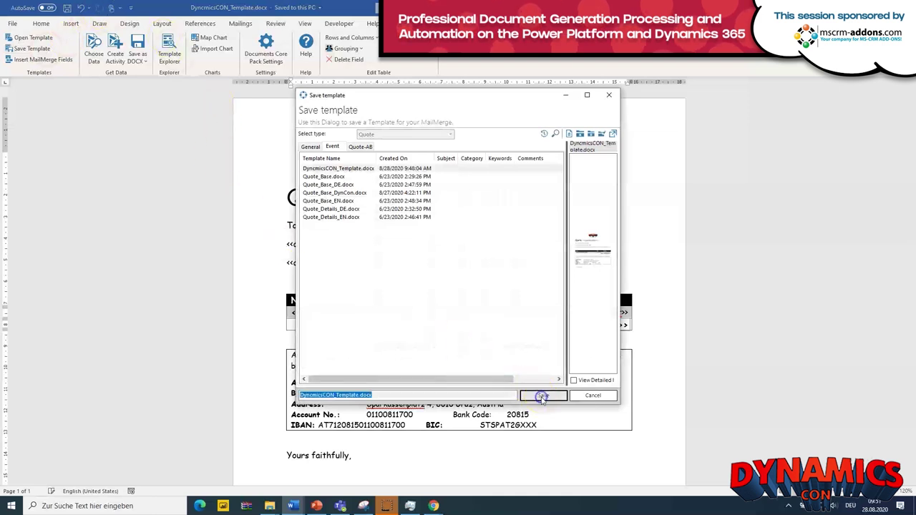
left_click(476, 268)
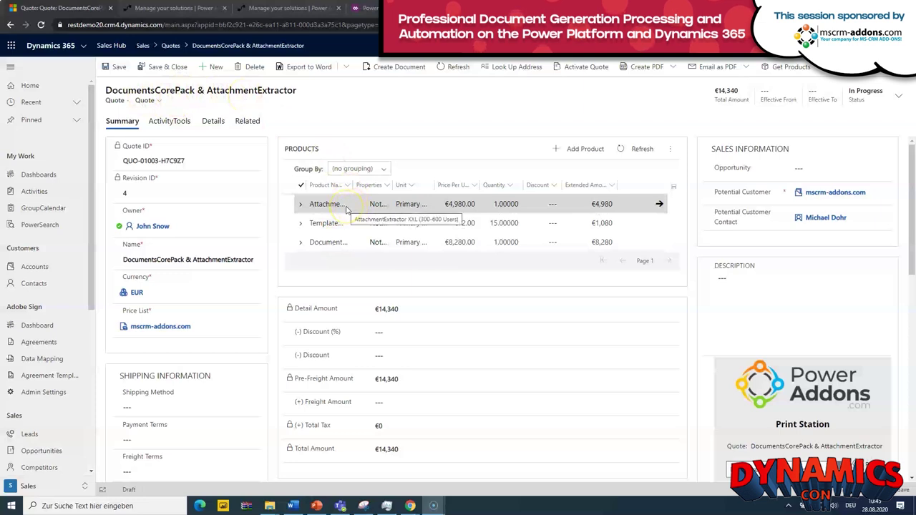
In the Dynamics 365 quote, start creating a document with "Let me decide every step" and the DyncmicsCON_Template.docx template.
mouse_move(834, 222)
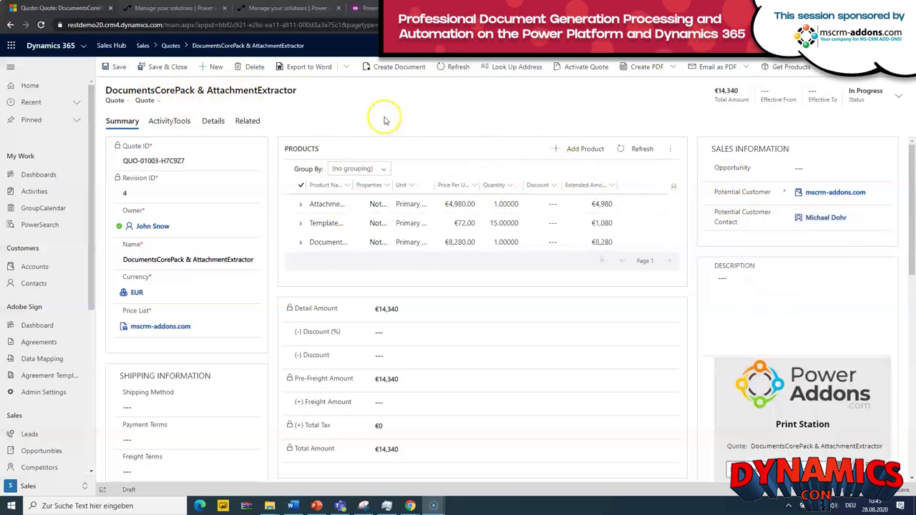
left_click(384, 72)
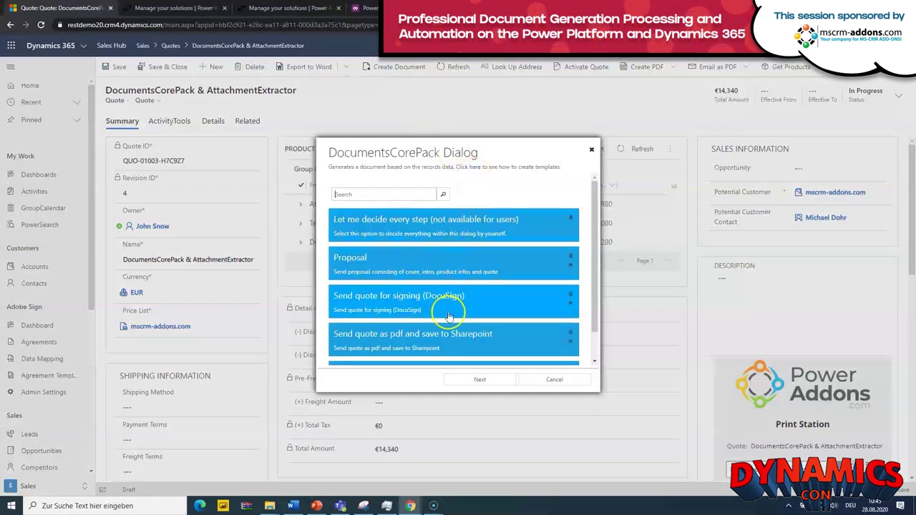
left_click(435, 224)
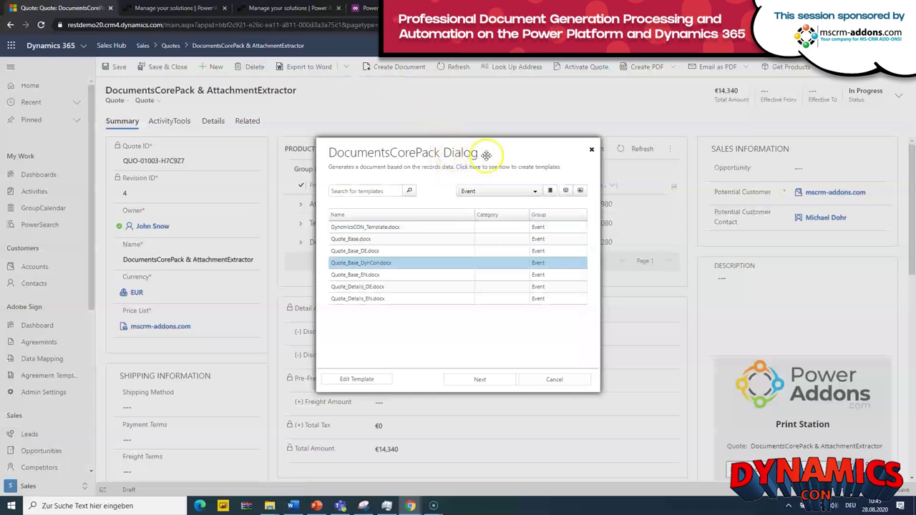
left_click_drag(487, 150, 513, 147)
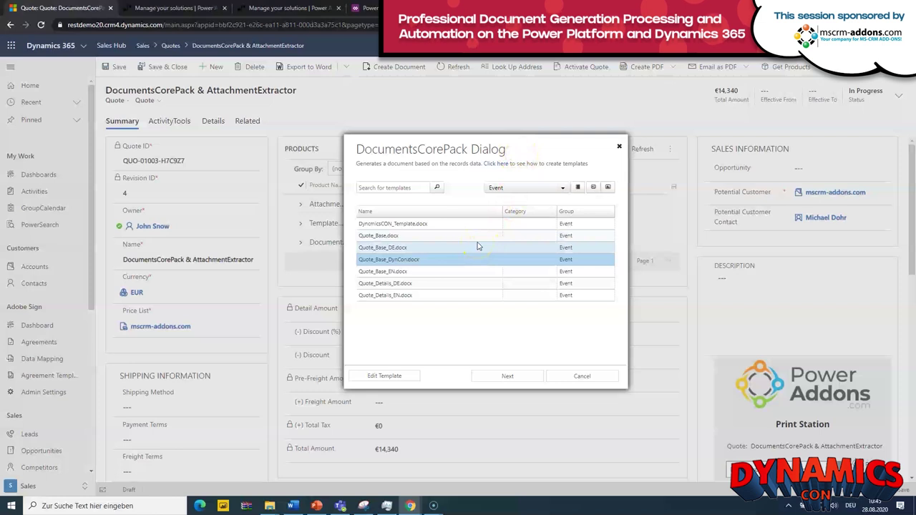
left_click(439, 225)
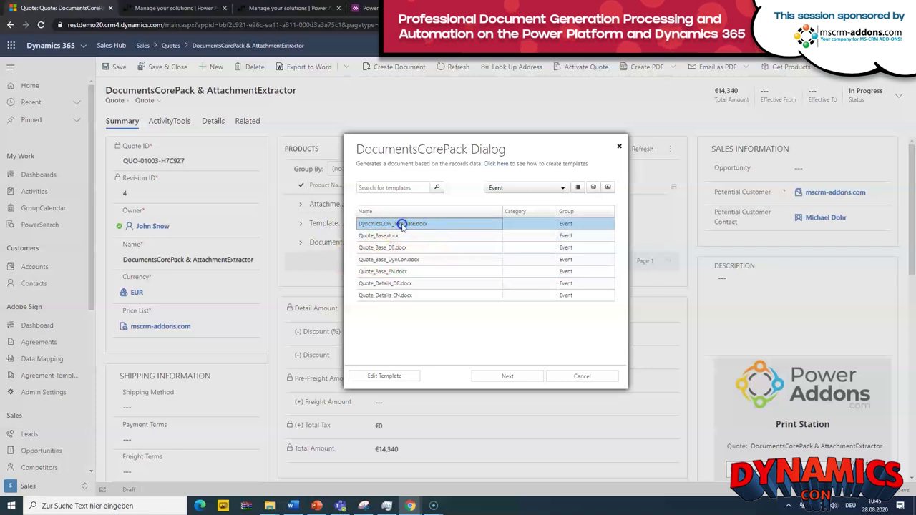
left_click(510, 376)
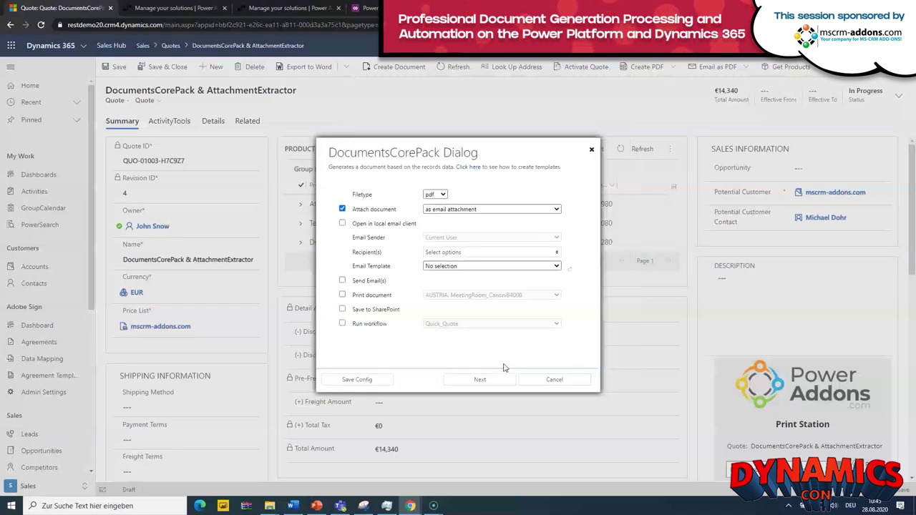
Choose pdf as the document's file type and attach it as email attachment.
left_click(437, 195)
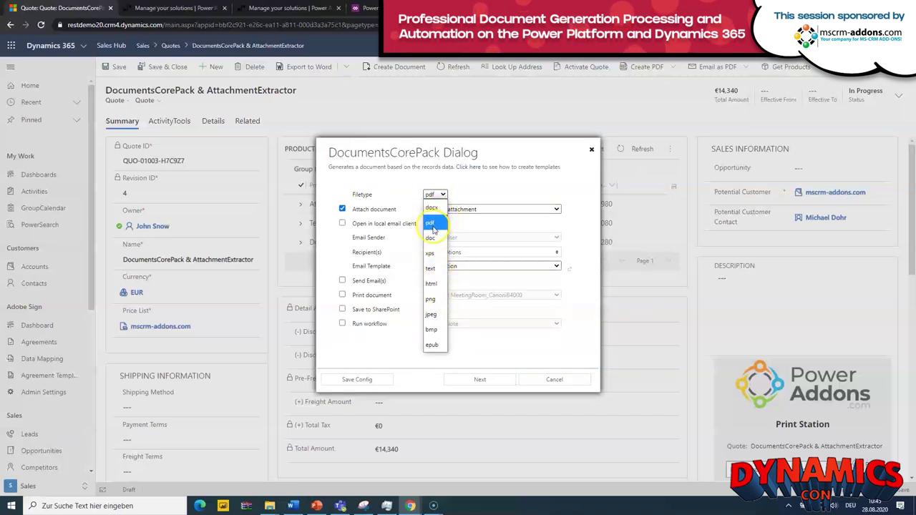
left_click(431, 223)
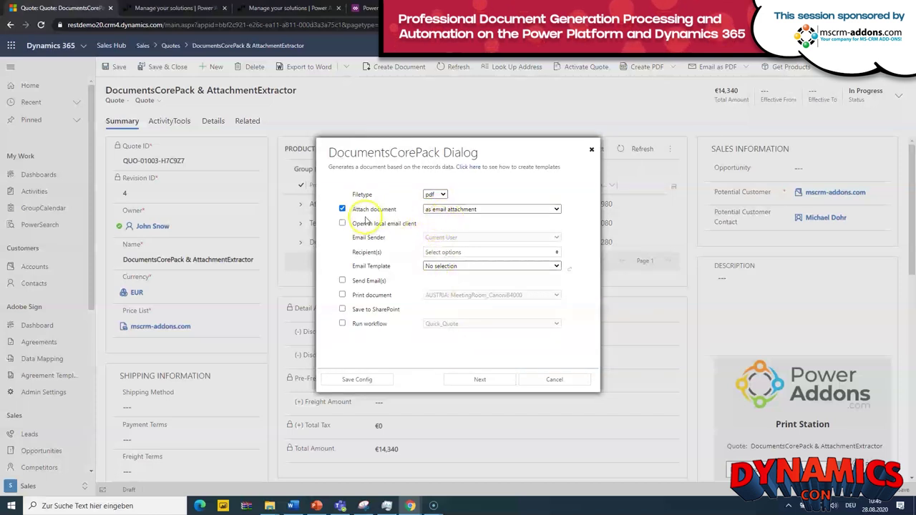
left_click(450, 209)
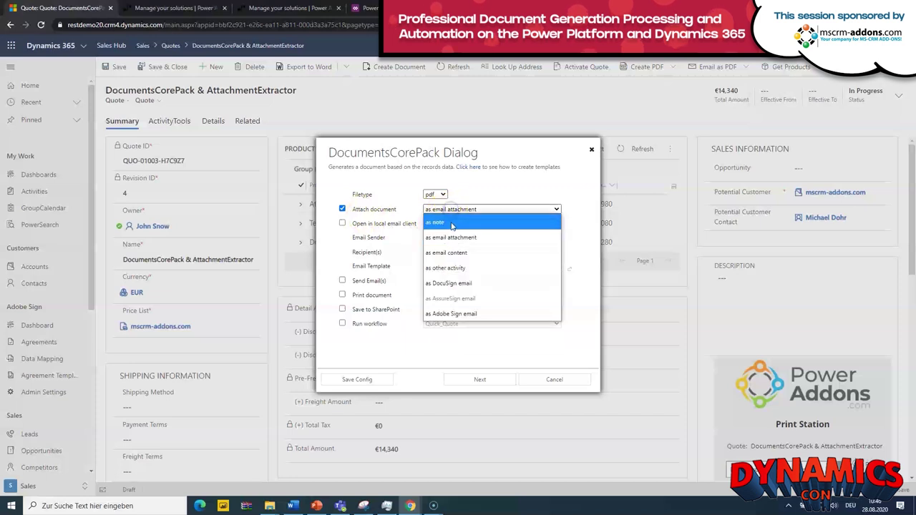
left_click(452, 297)
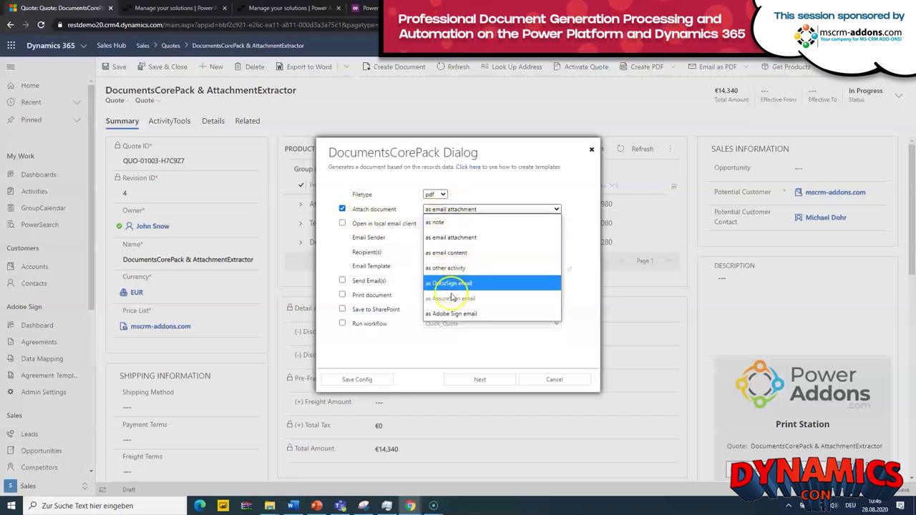
left_click(447, 238)
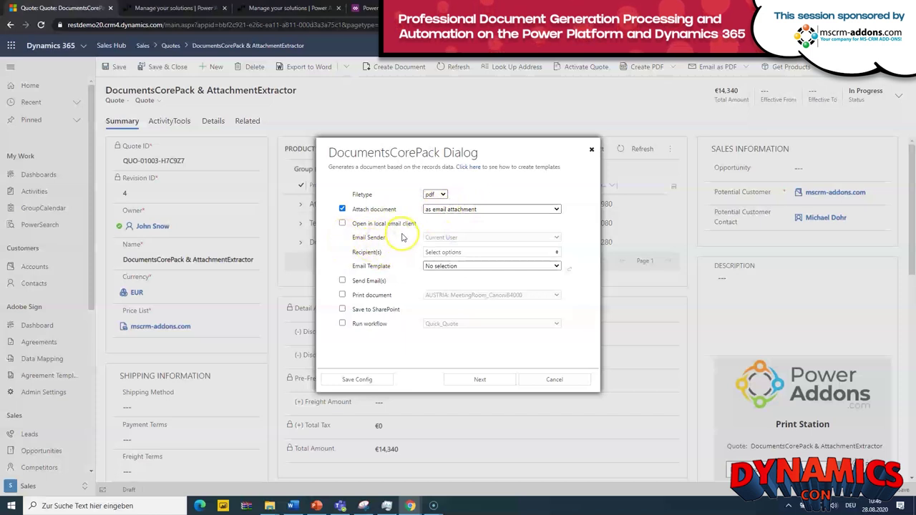
Select the quote's potential customer contact as the email recipient.
left_click(482, 256)
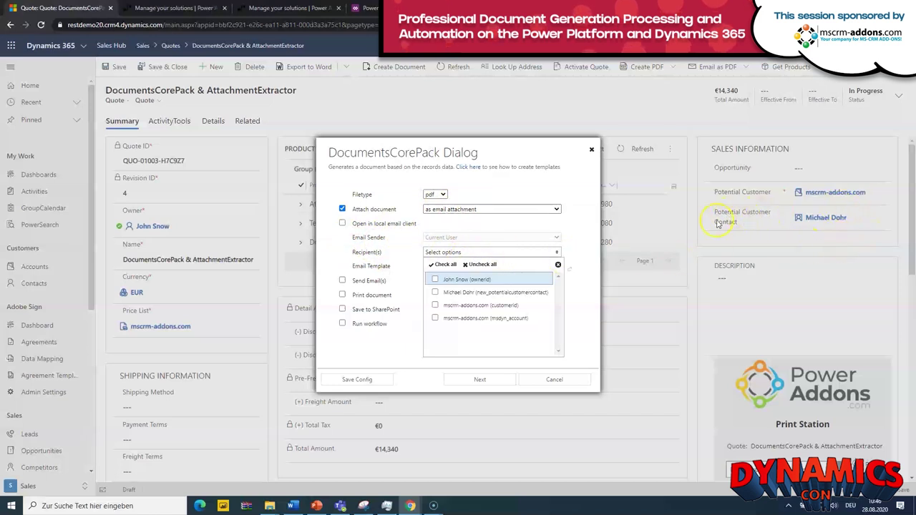
left_click(436, 293)
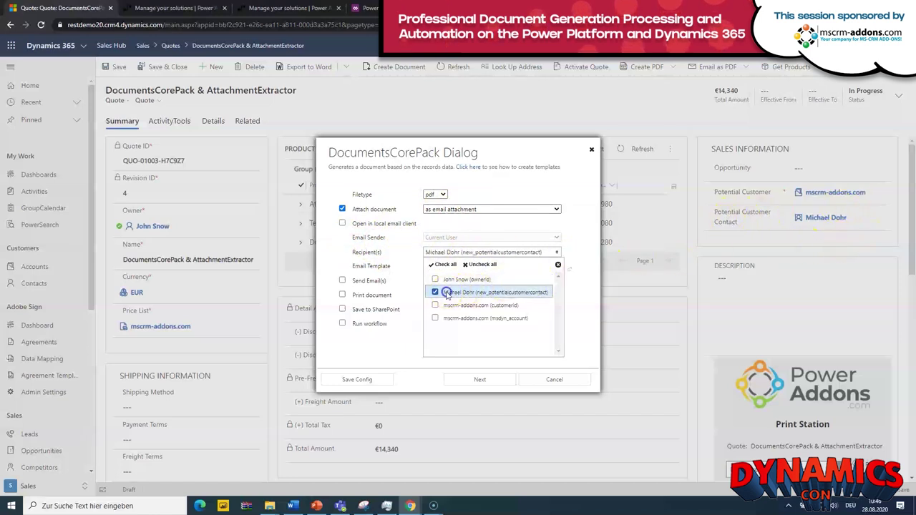
left_click(589, 242)
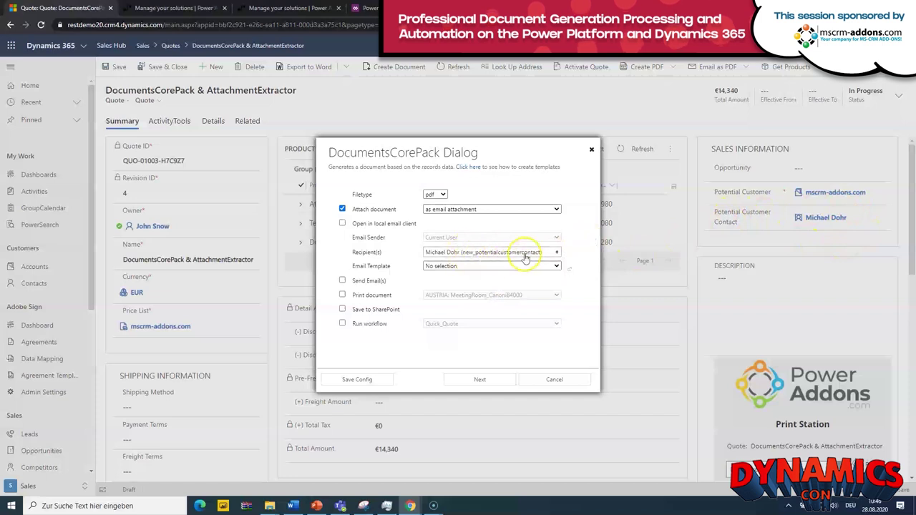
Choose [DCP] Quote_Email_MD.docx as the email template.
left_click(461, 267)
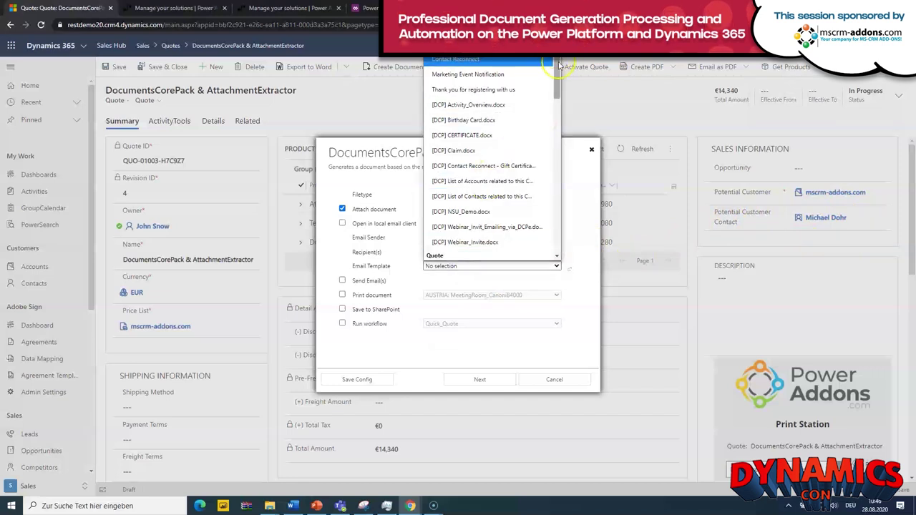
scroll(565, 172, "down", 5)
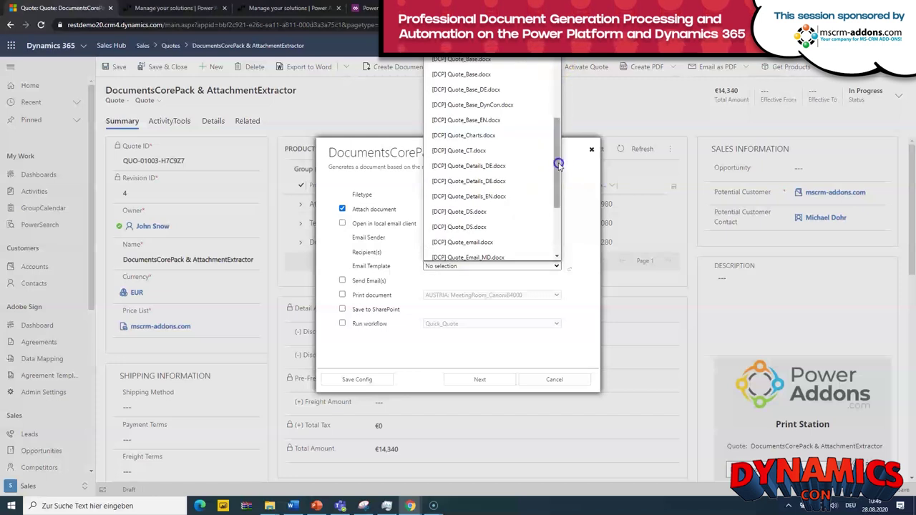
left_click_drag(559, 165, 558, 172)
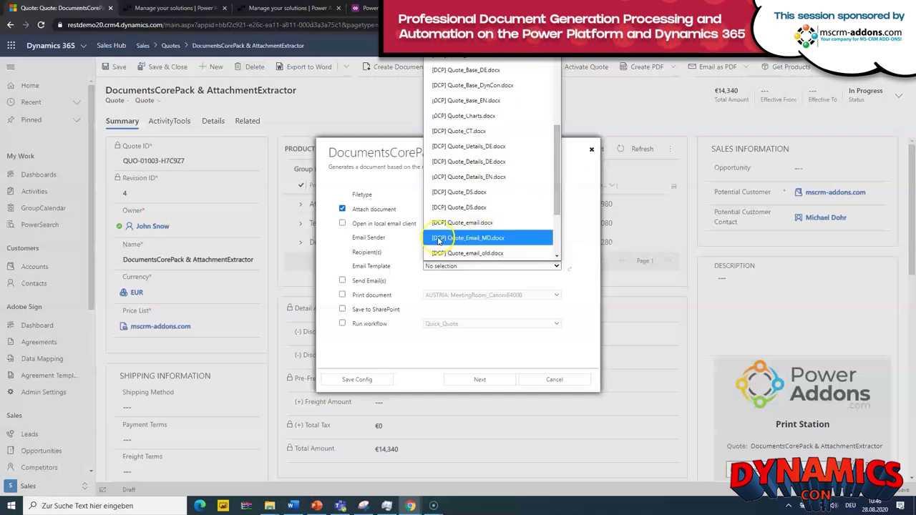
left_click(483, 239)
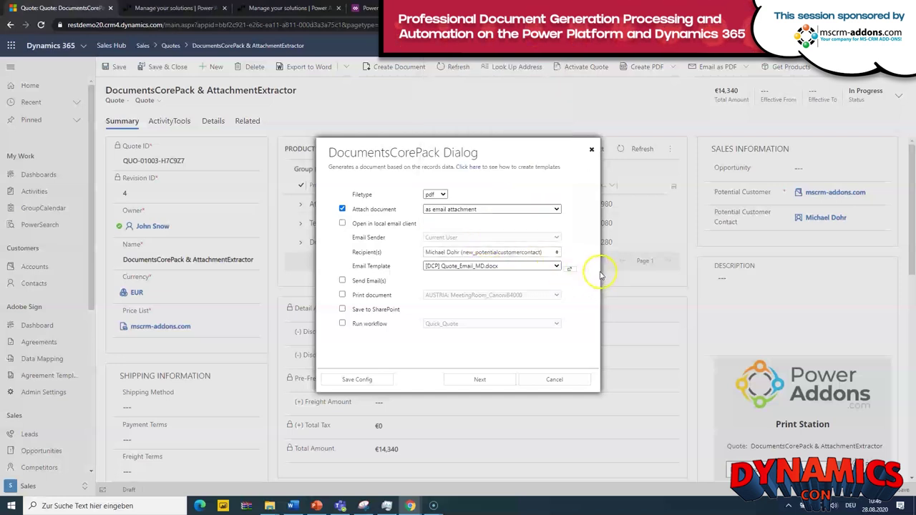
left_click(586, 268)
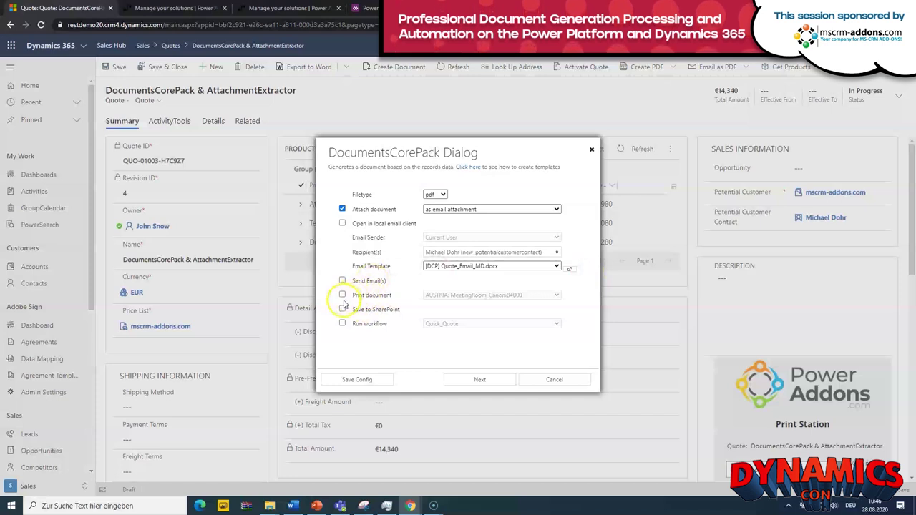
Enable saving to SharePoint, generate the quote document and open its preview.
left_click(342, 309)
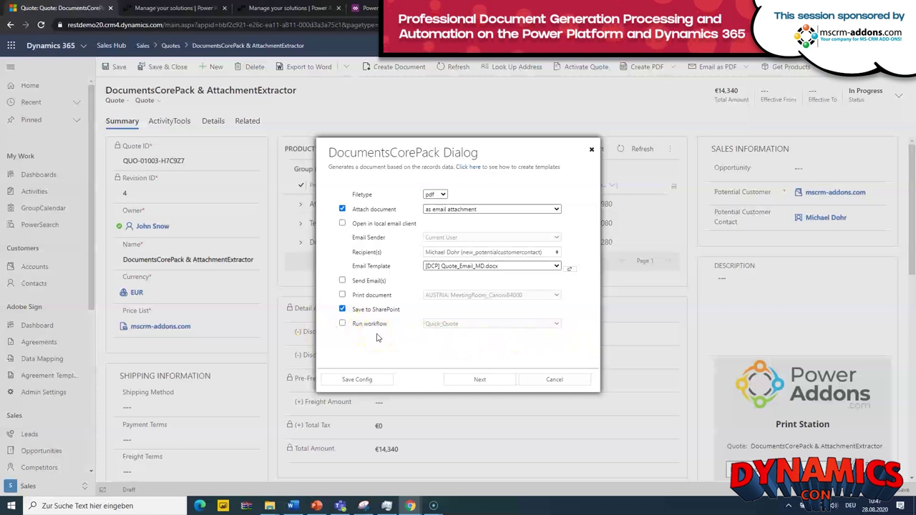
left_click(490, 383)
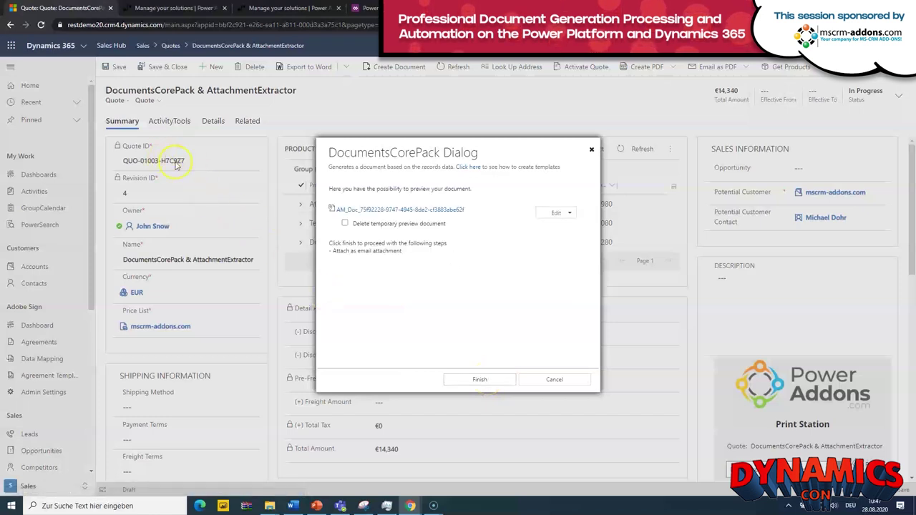
left_click(419, 209)
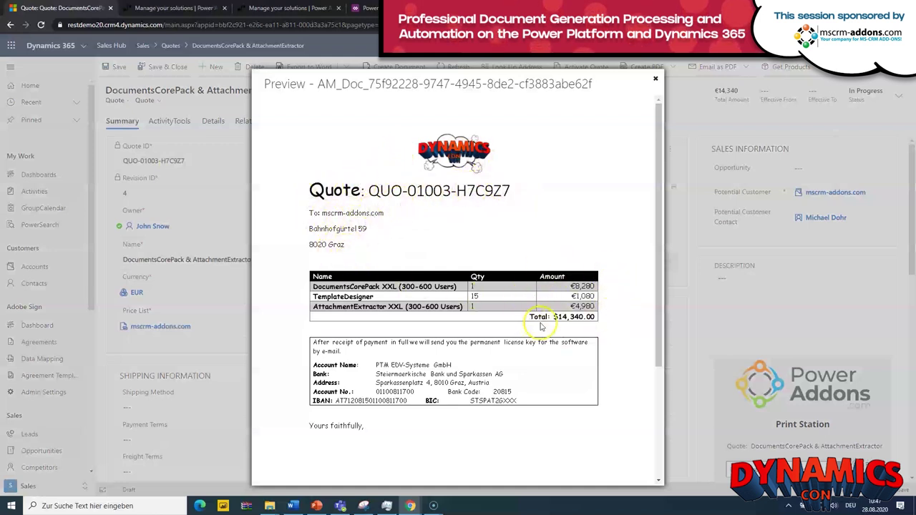
Check the generated quote's product table, total and payment details in the preview, and close it.
scroll(458, 336, "down", 2)
scroll(501, 322, "up", 2)
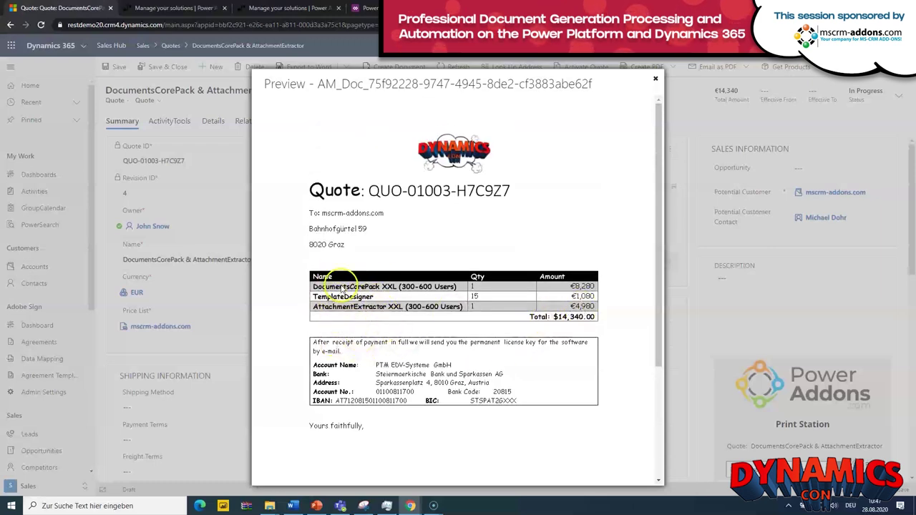
left_click(655, 78)
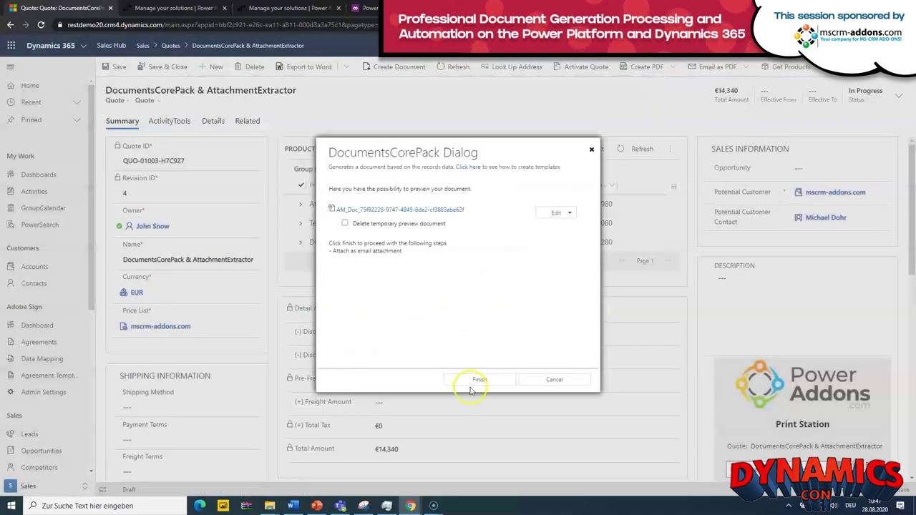
Check the Word editing options for the generated quote and finish the dialog to attach the document to an email.
left_click(578, 212)
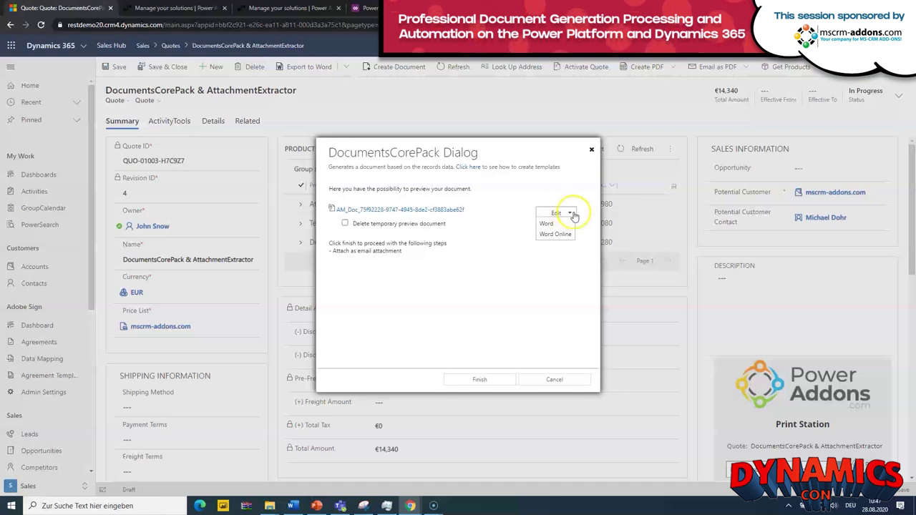
left_click(550, 224)
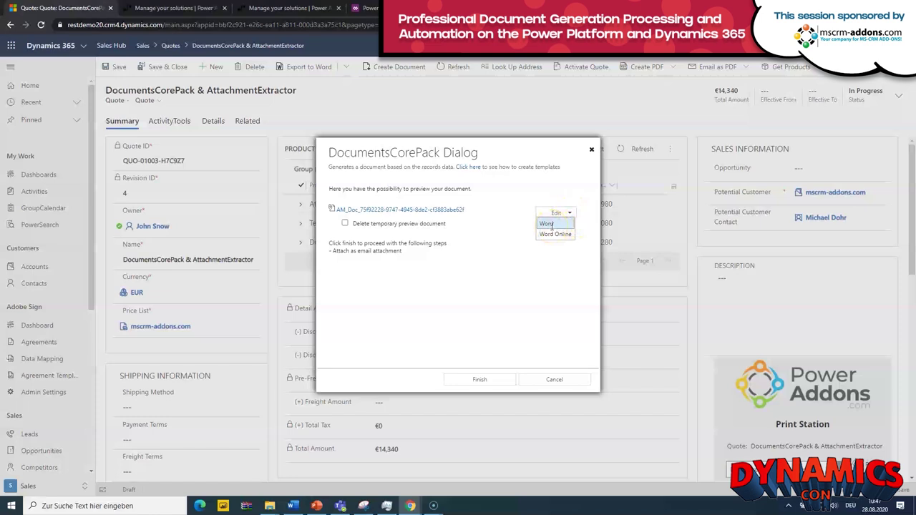
left_click(550, 225)
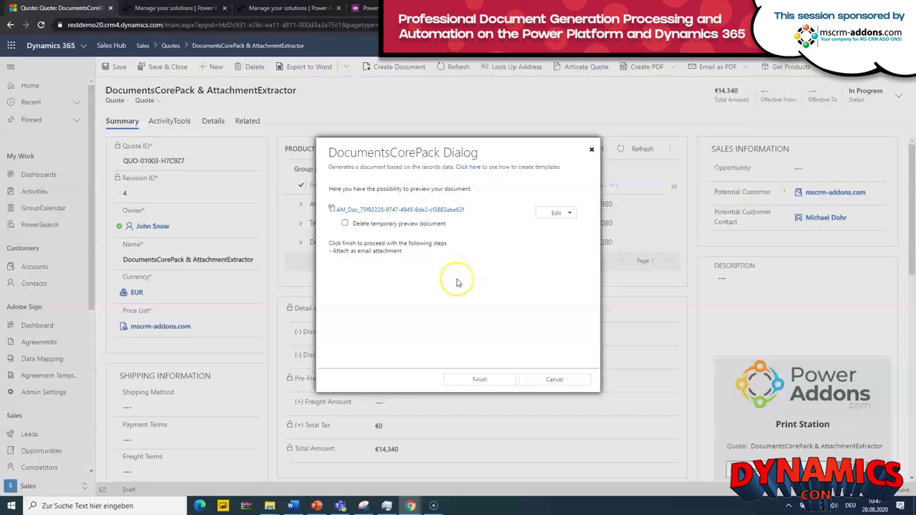
left_click(482, 381)
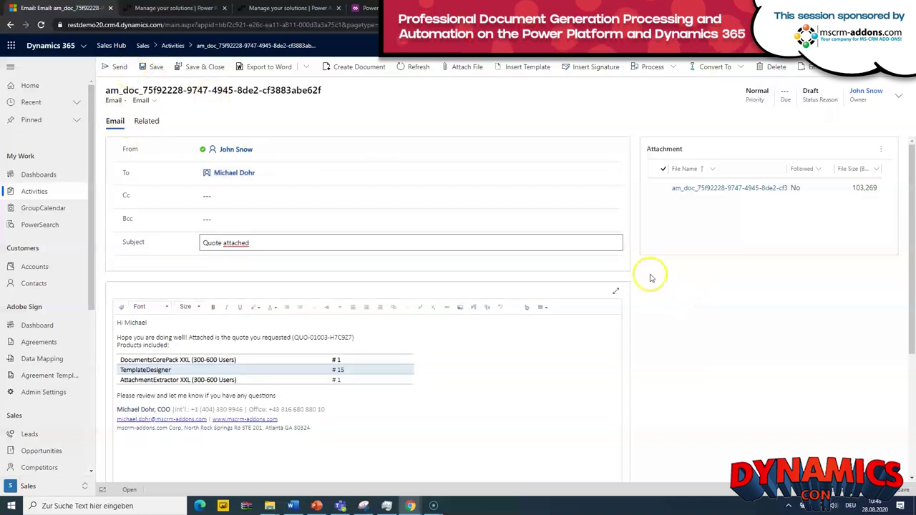
Return to the quote record and generate its document with the predefined option Send quote as pdf and save to Sharepoint.
scroll(651, 287, "down", 3)
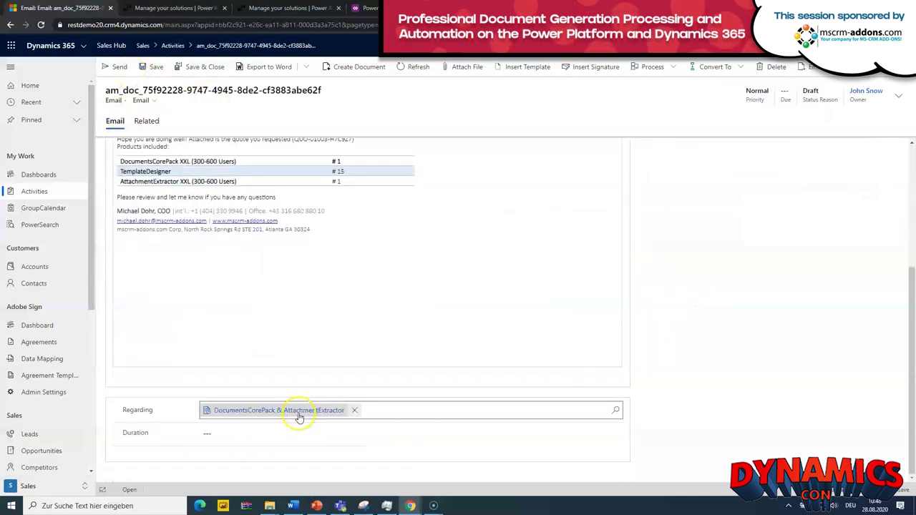
key("ctrl+s")
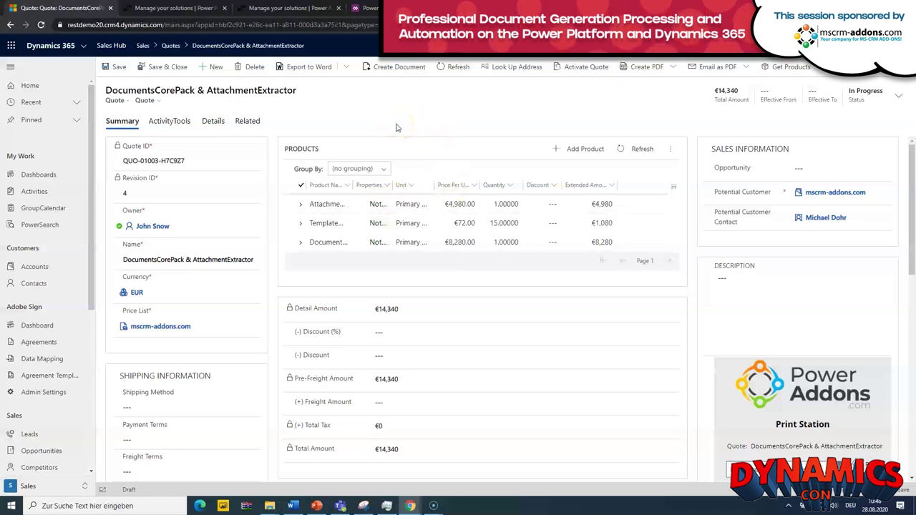
left_click(396, 68)
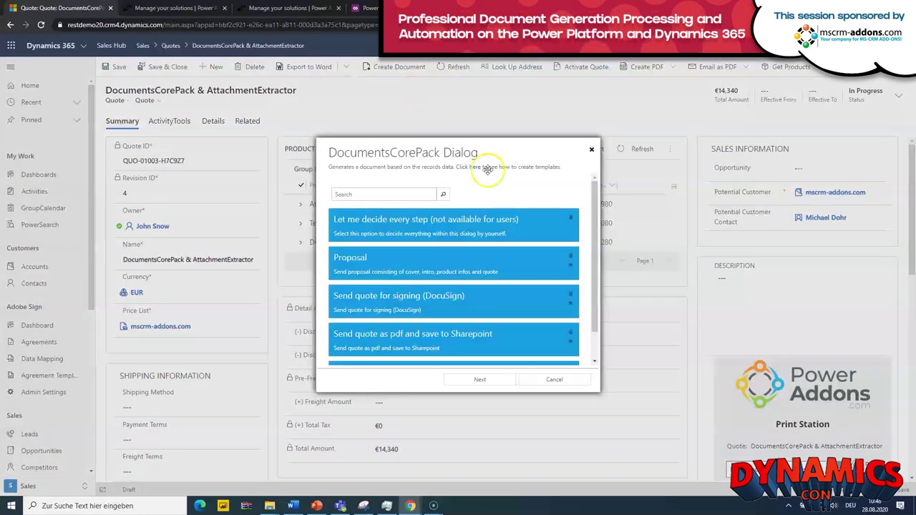
scroll(596, 205, "down", 1)
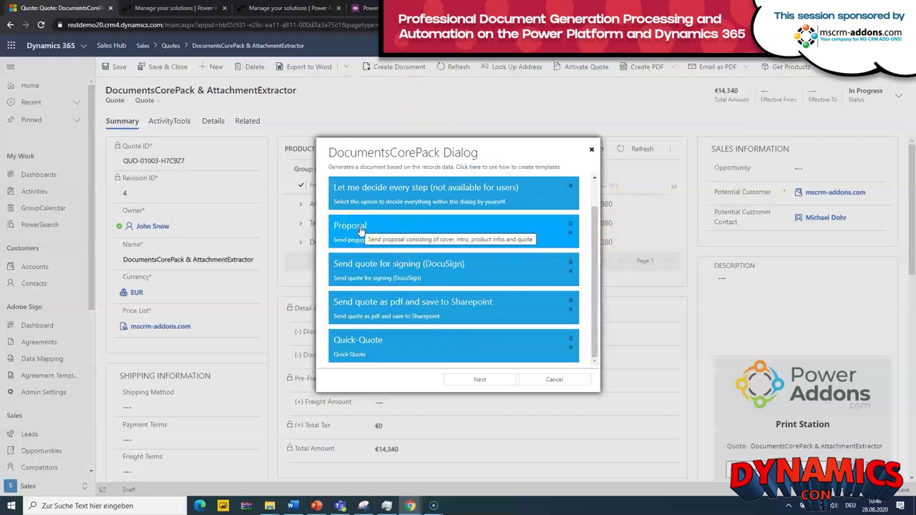
left_click(387, 308)
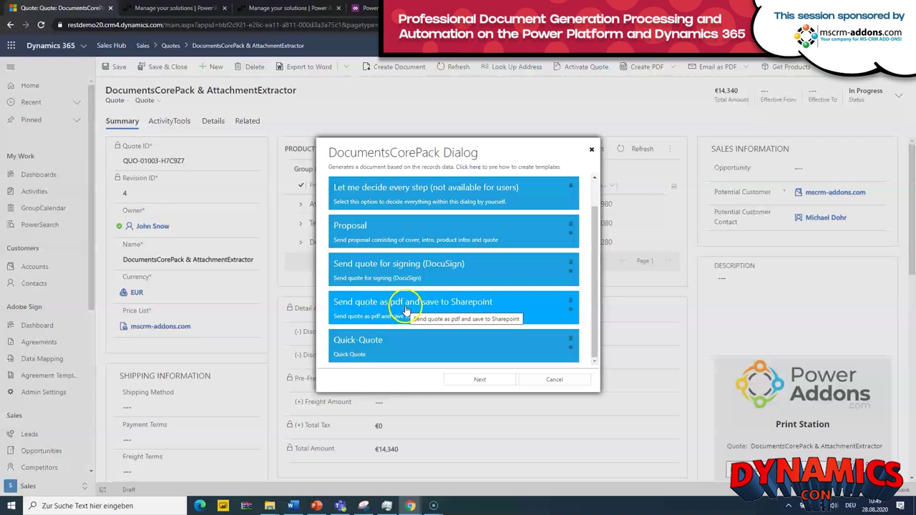
left_click(469, 312)
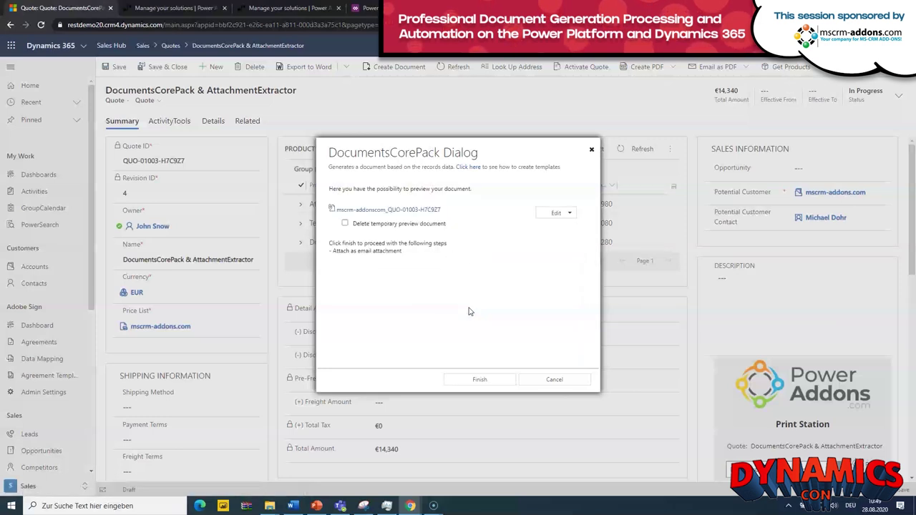
Preview the newly generated quote document, examine its product descriptions and totals, and close the preview.
left_click(433, 210)
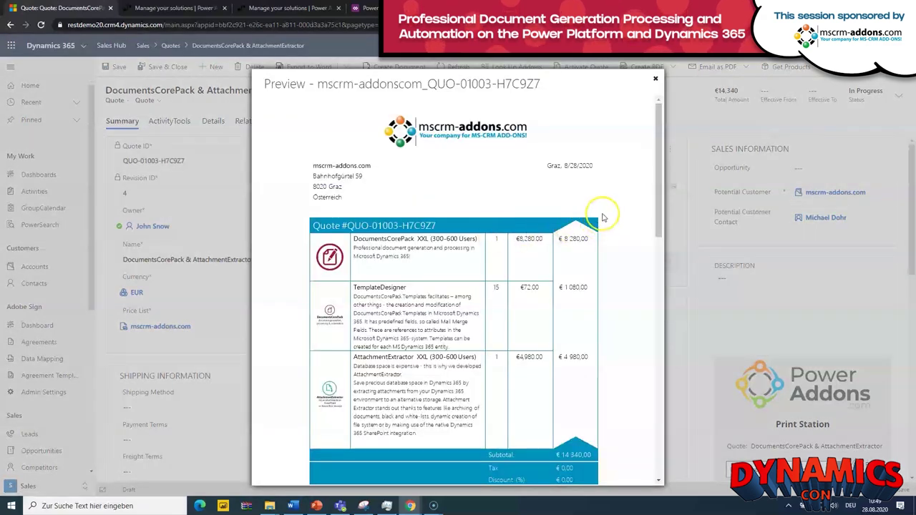
left_click_drag(658, 167, 658, 176)
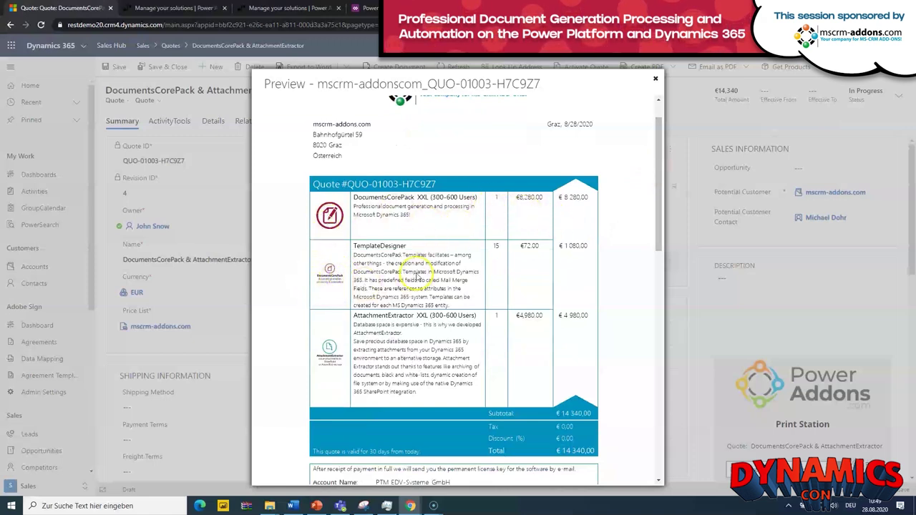
scroll(413, 276, "down", 3)
scroll(430, 258, "up", 4)
left_click(656, 78)
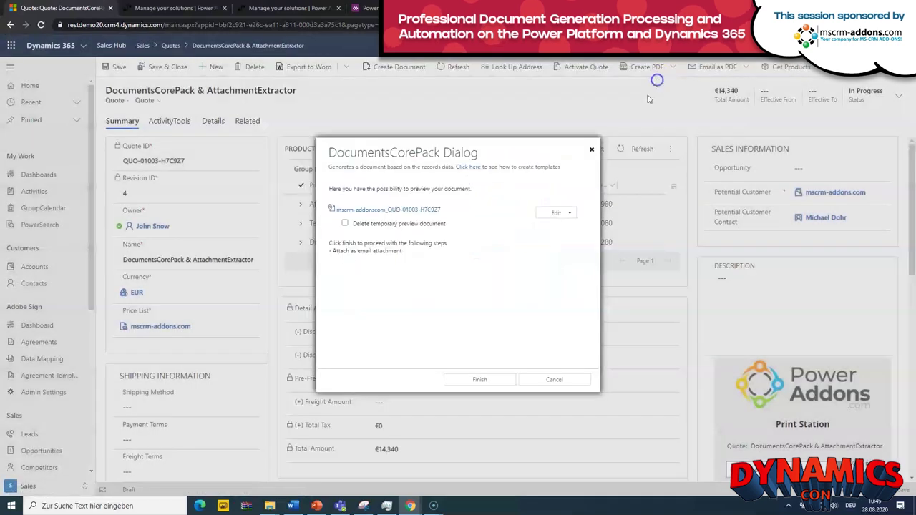
Finish the dialog to create the email with the quote attached, and return to the quote it regards.
left_click(570, 214)
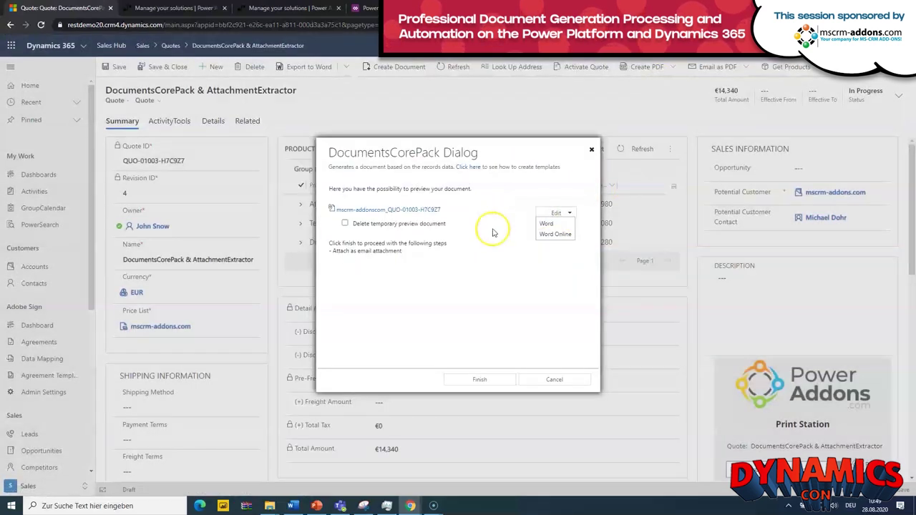
left_click(478, 381)
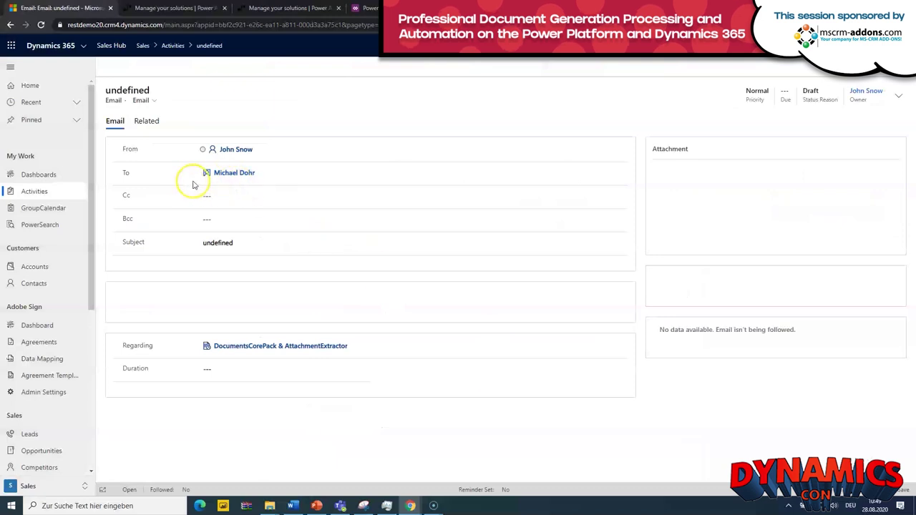
left_click(225, 181)
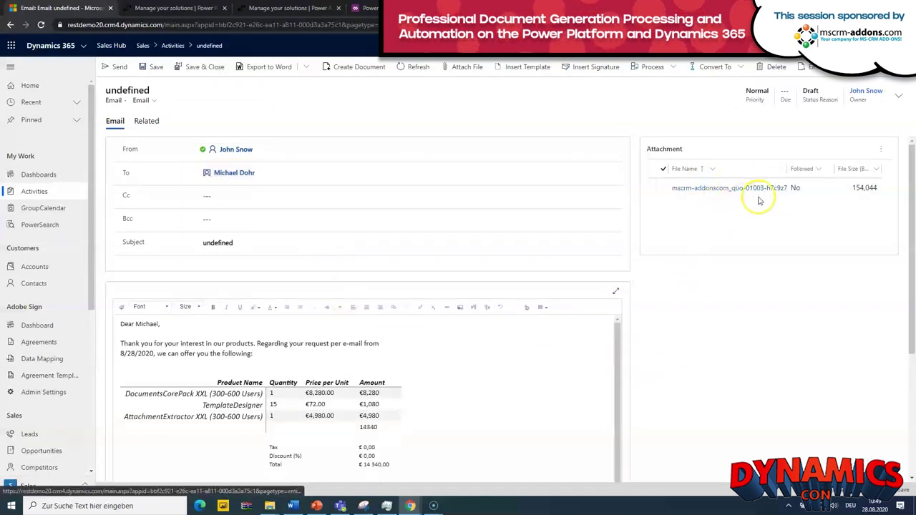
scroll(738, 376, "down", 2)
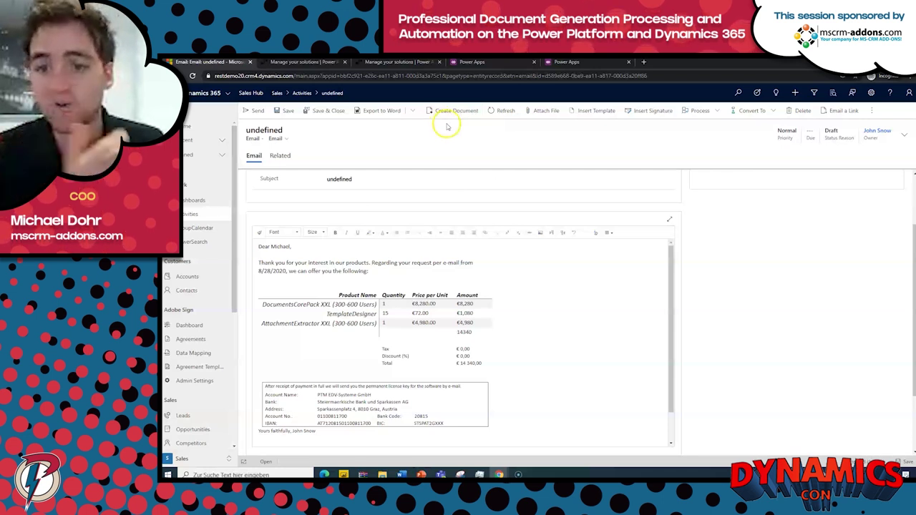
scroll(720, 303, "down", 2)
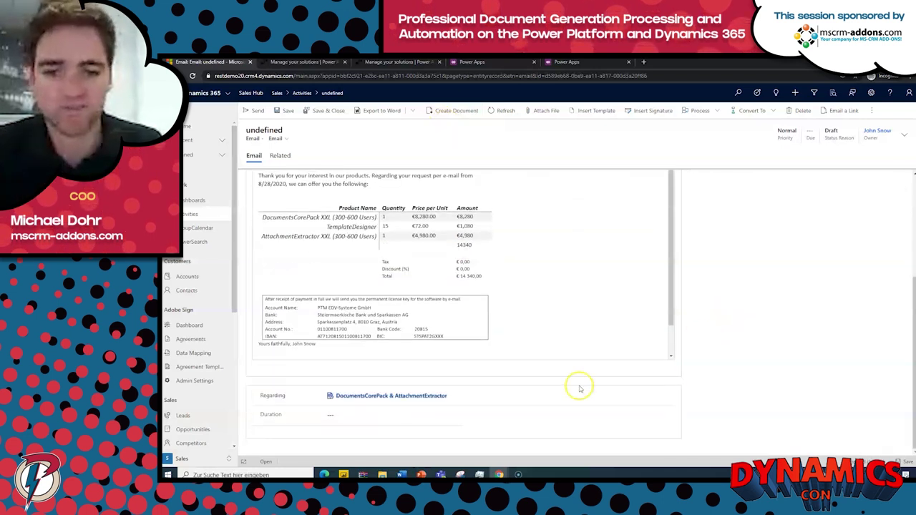
left_click(418, 396)
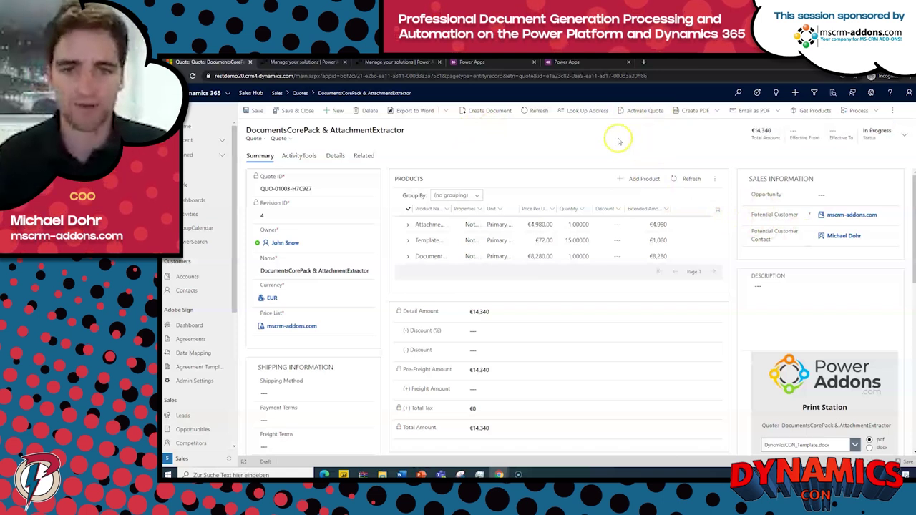
Switch to Power Automate and open the flow Send Email upon Quote activation for editing.
left_click(325, 62)
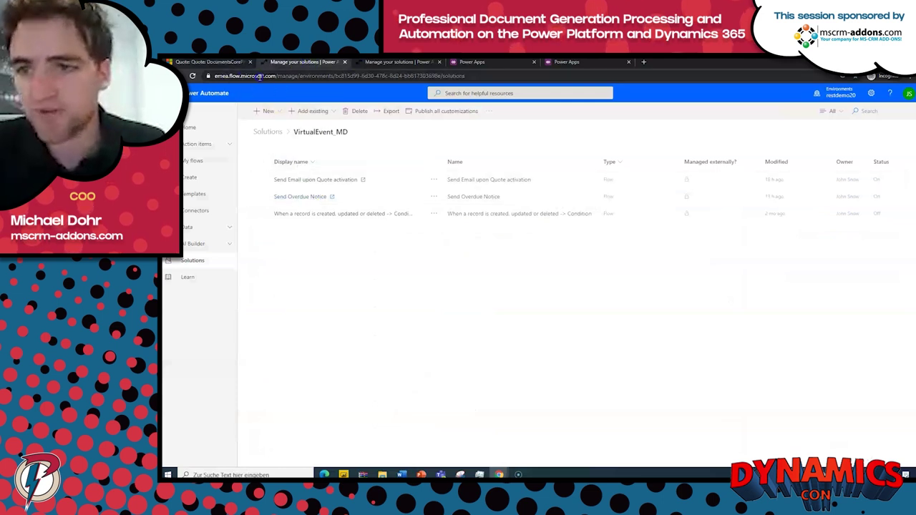
left_click(336, 181)
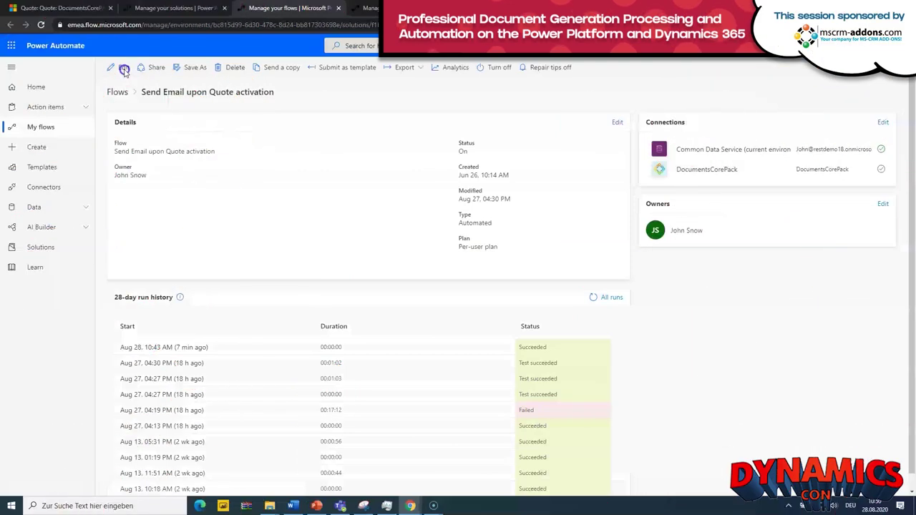
left_click(124, 69)
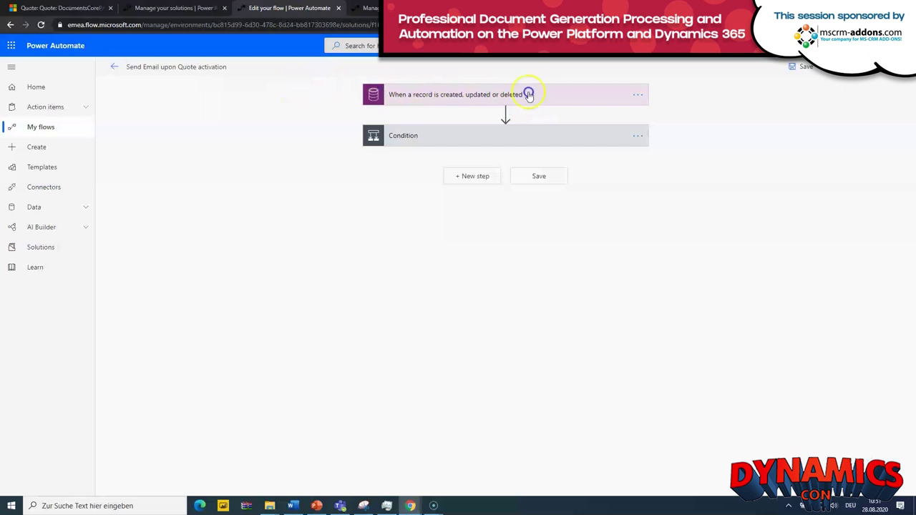
Examine the flow's record trigger with its advanced options, and the condition with its Create Email action.
left_click(473, 96)
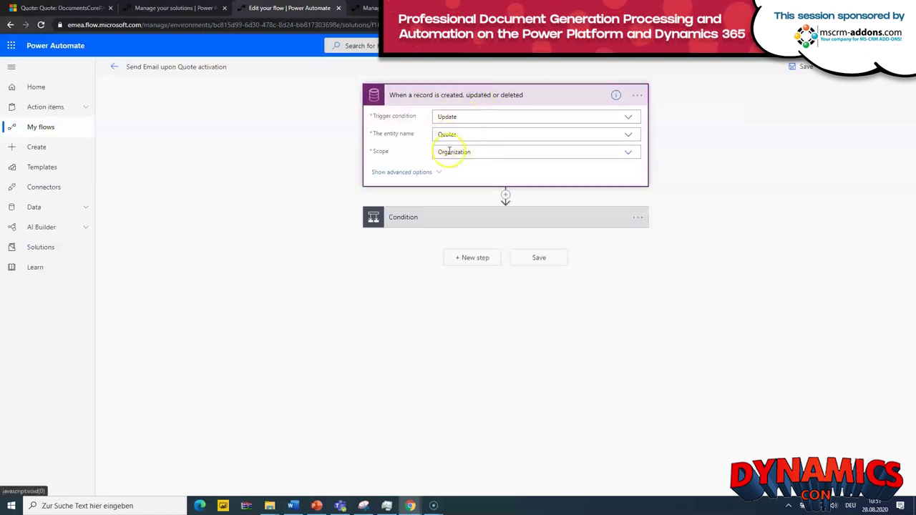
left_click(414, 174)
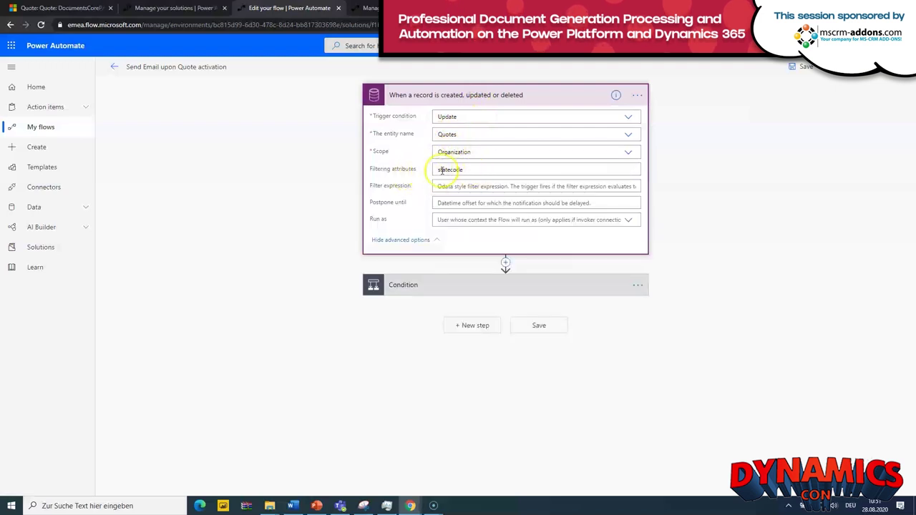
left_click(446, 286)
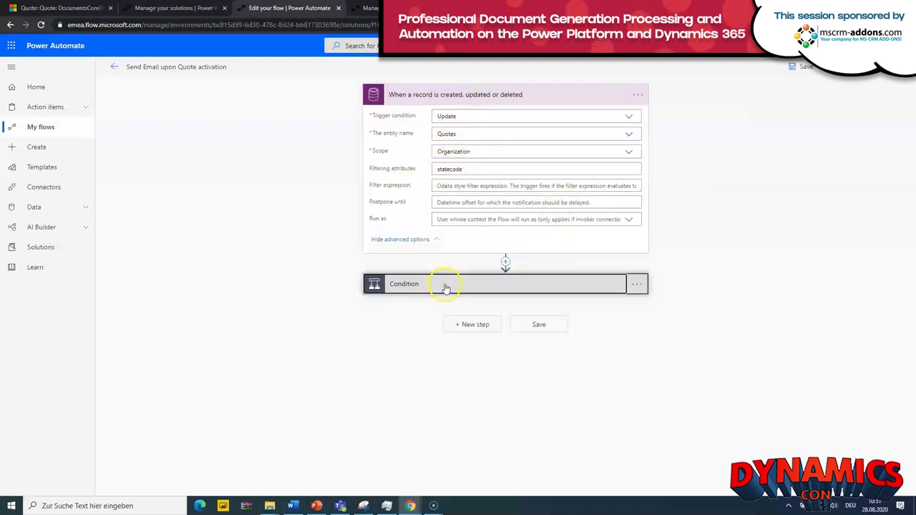
scroll(368, 230, "down", 2)
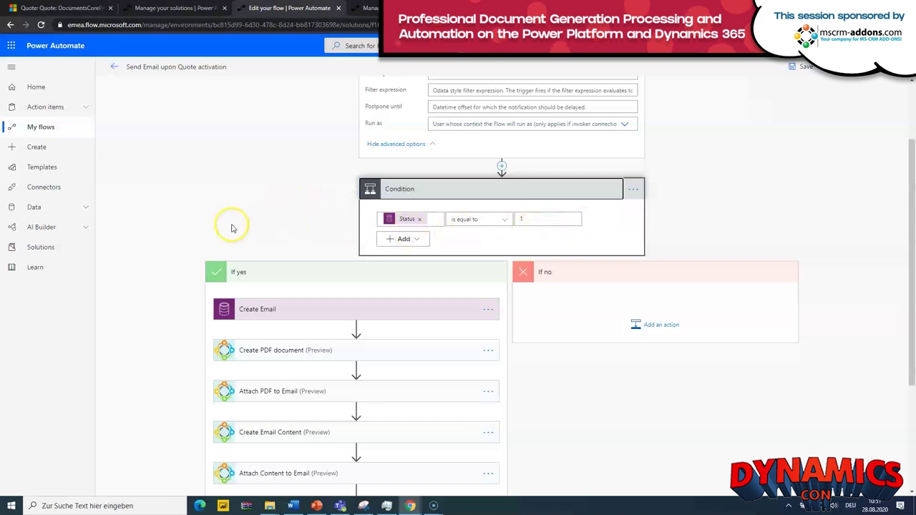
scroll(266, 212, "down", 1)
scroll(265, 213, "down", 1)
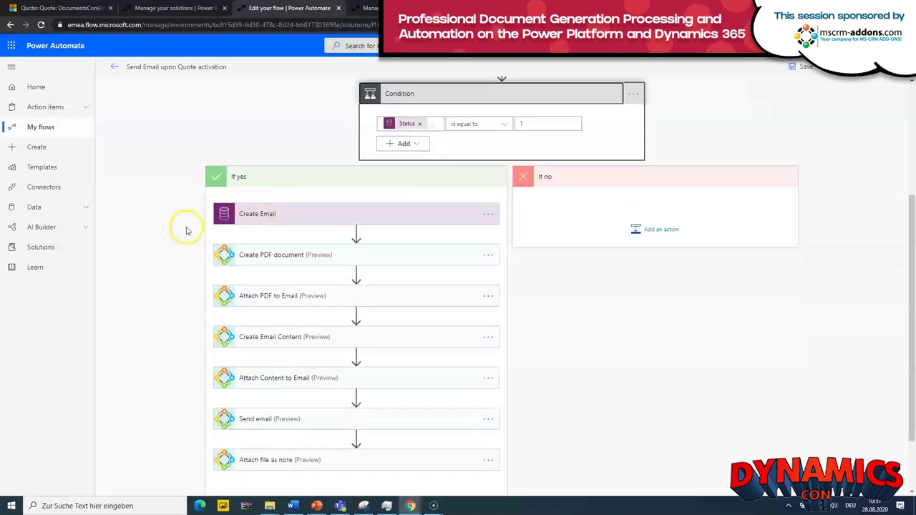
left_click(279, 223)
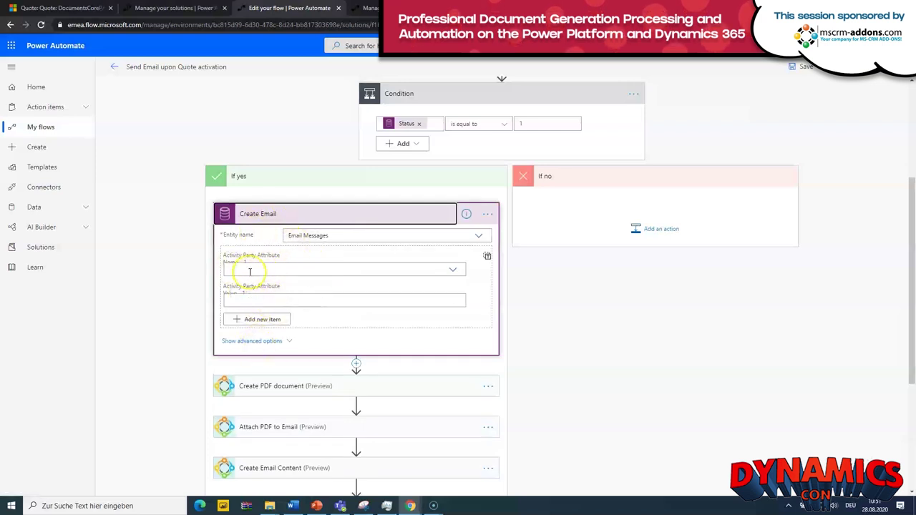
left_click(308, 214)
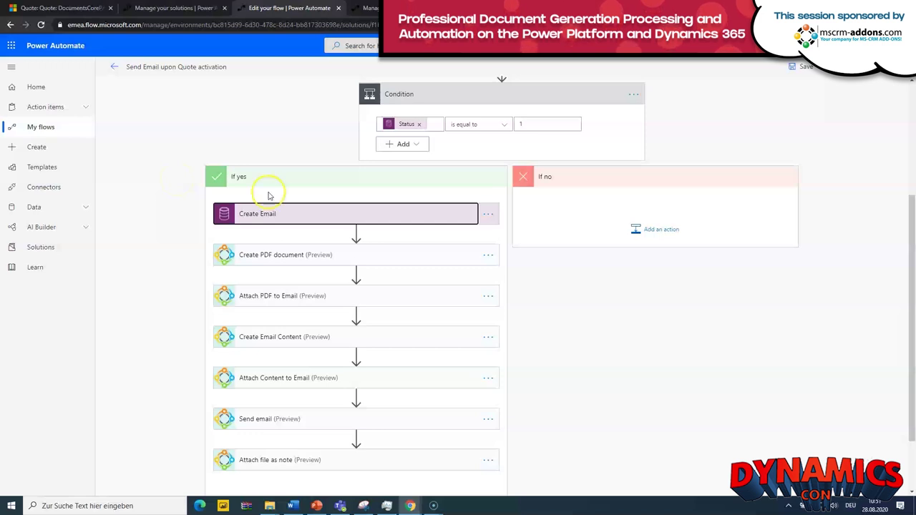
Start inserting an action directly after Create Email, search for documentscorepack, and list the DocumentsCorePack connector's actions.
left_click(355, 234)
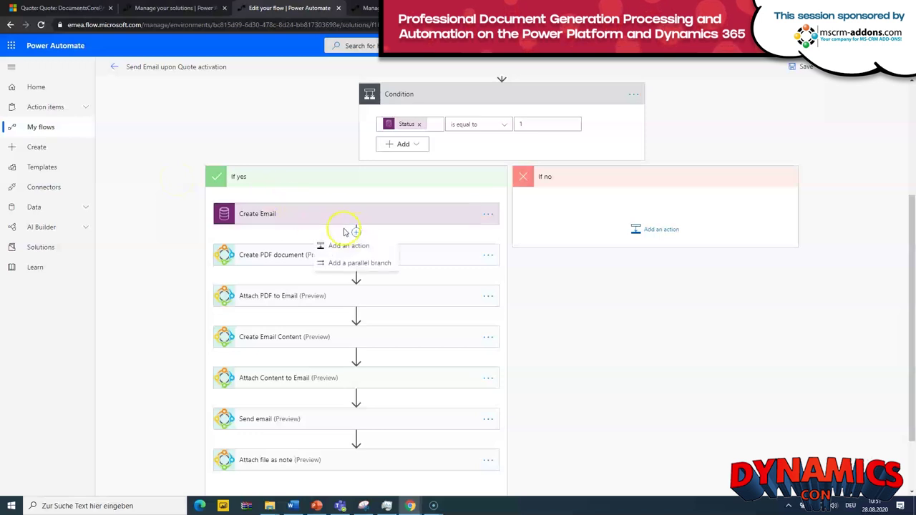
left_click(349, 246)
left_click(296, 281)
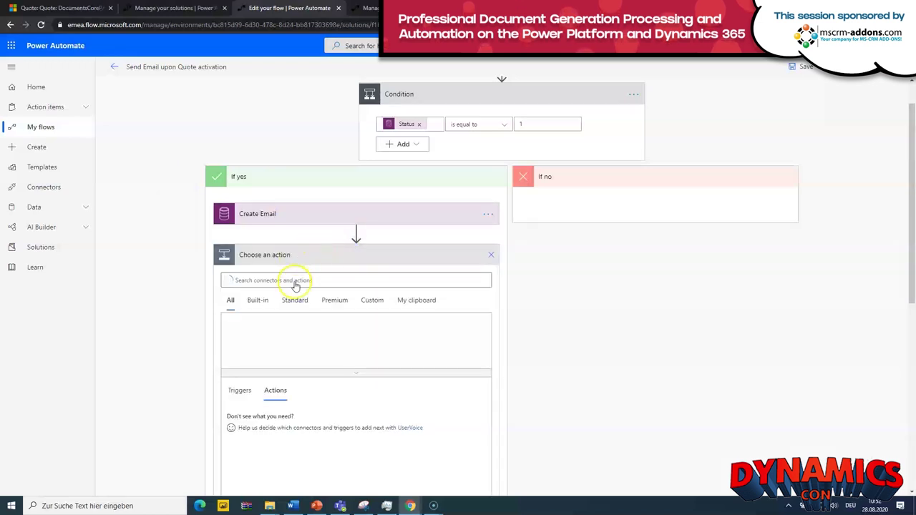
type("documentscorepack")
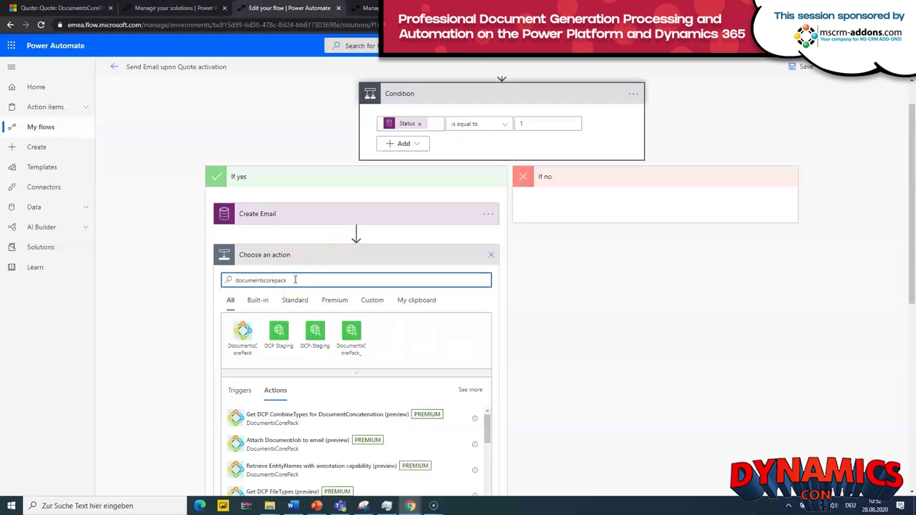
left_click(244, 333)
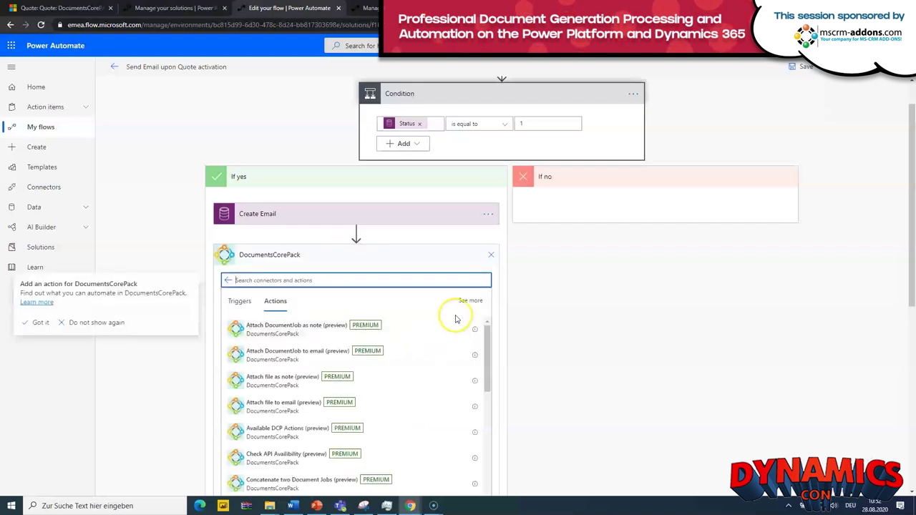
Examine the available DocumentsCorePack actions from attaching files through document jobs to printing, and leave without adding one.
scroll(573, 327, "down", 2)
scroll(399, 308, "down", 2)
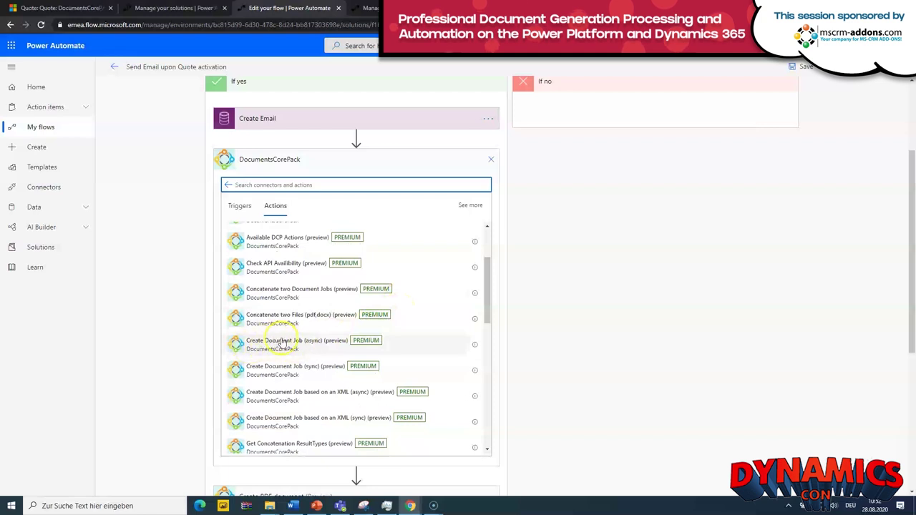
scroll(286, 351, "down", 3)
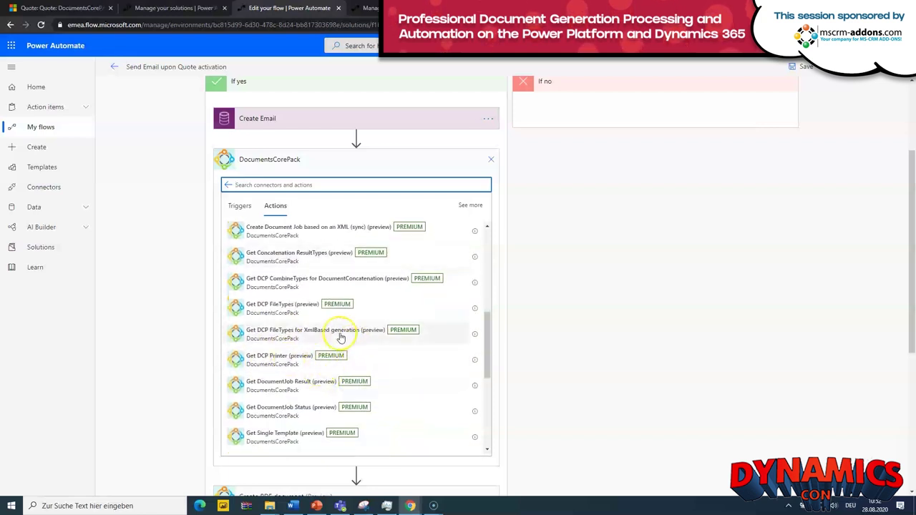
scroll(351, 345, "down", 3)
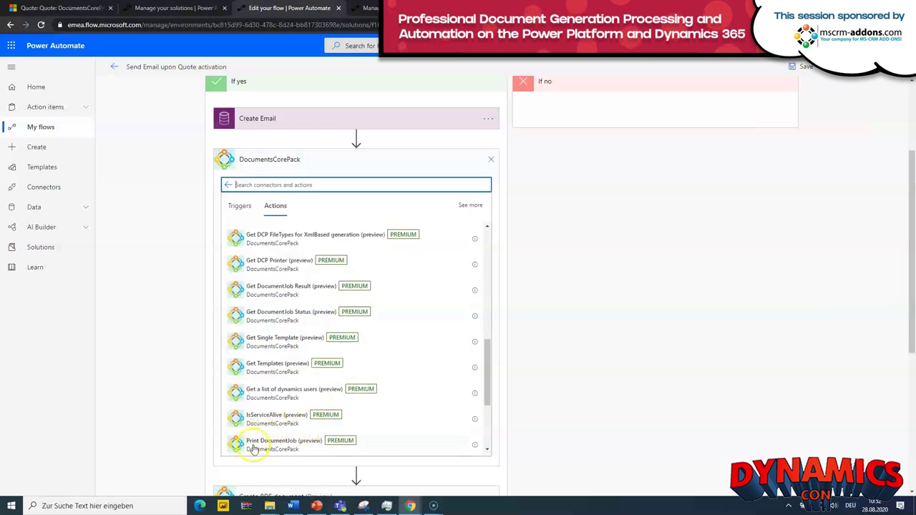
scroll(301, 429, "down", 3)
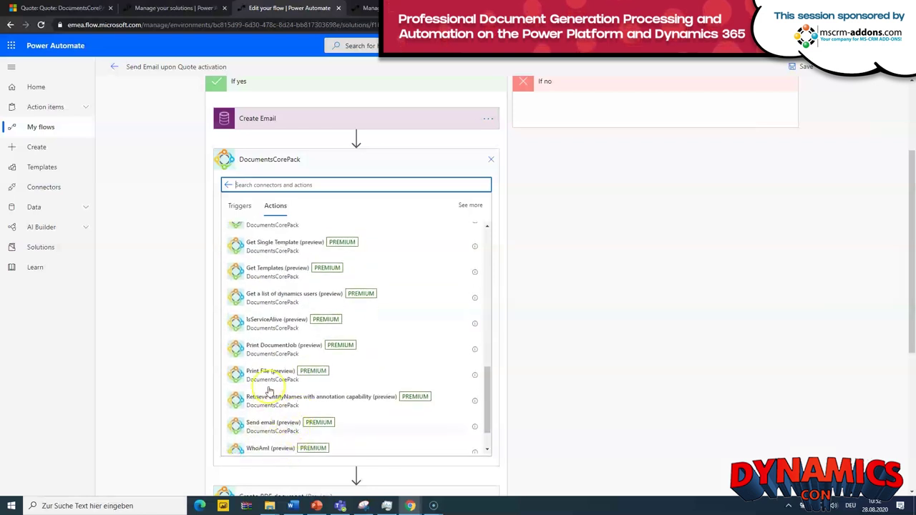
left_click_drag(485, 403, 485, 241)
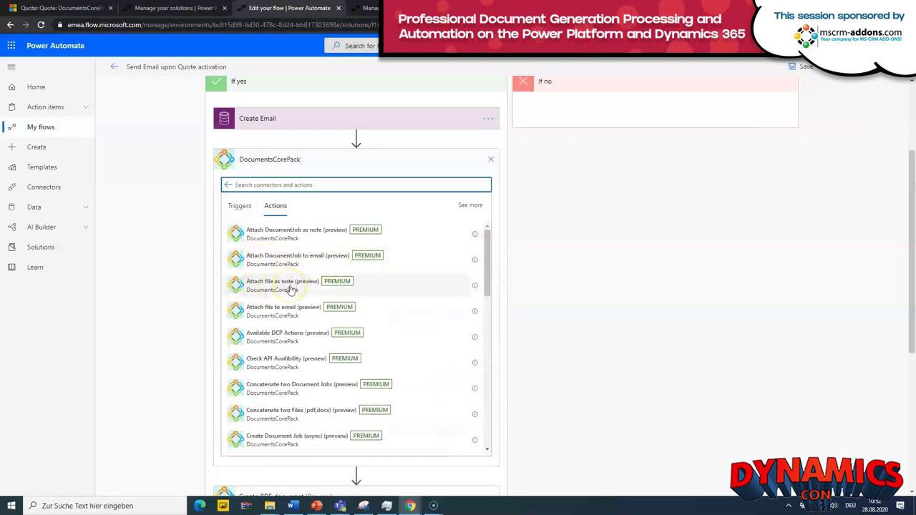
left_click(493, 160)
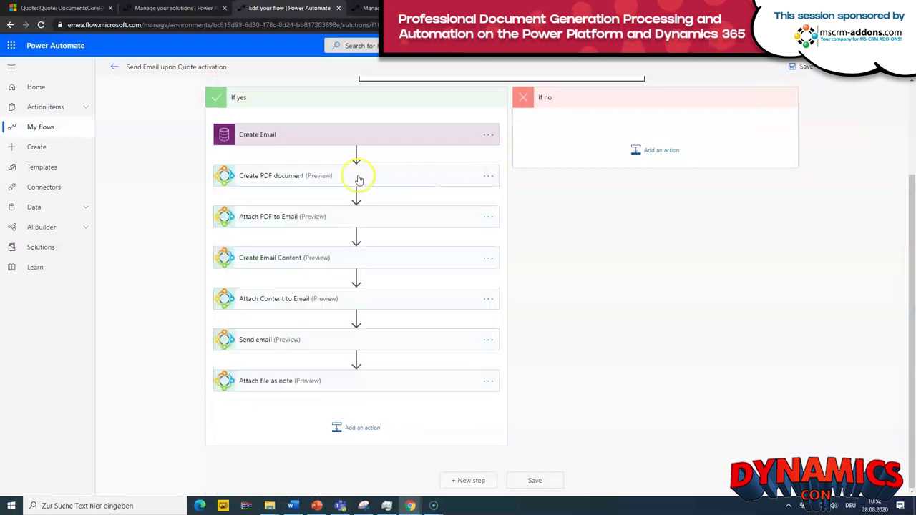
Examine the settings of the Create PDF document action, including its list of selectable templates.
left_click(278, 179)
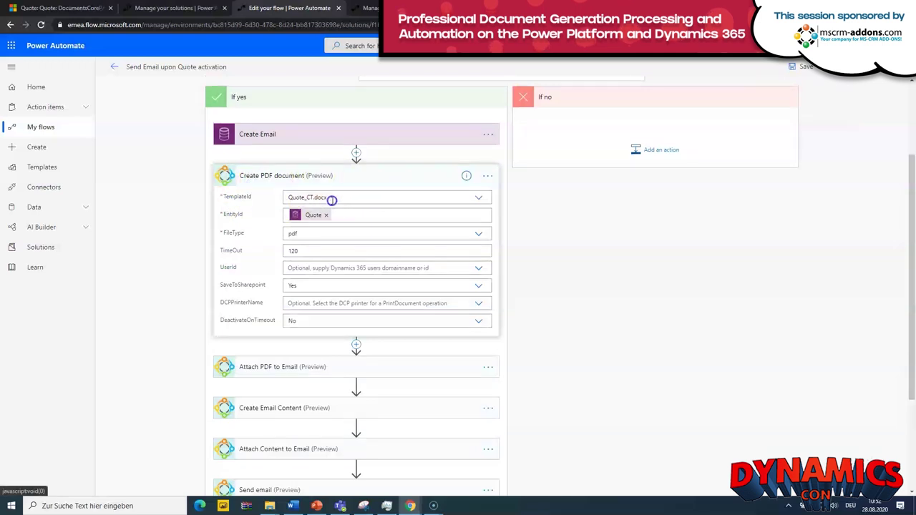
left_click(484, 198)
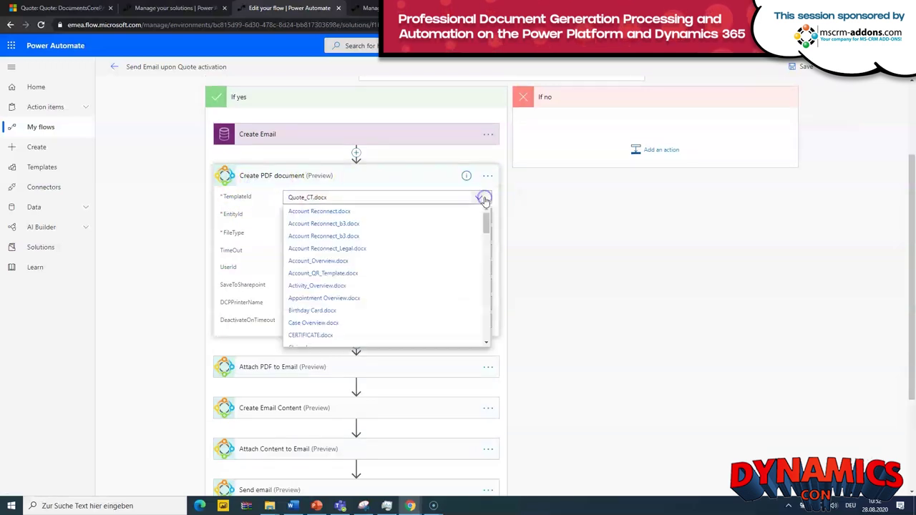
mouse_move(486, 217)
left_mouse_down()
mouse_move(486, 275)
mouse_move(486, 215)
left_mouse_up()
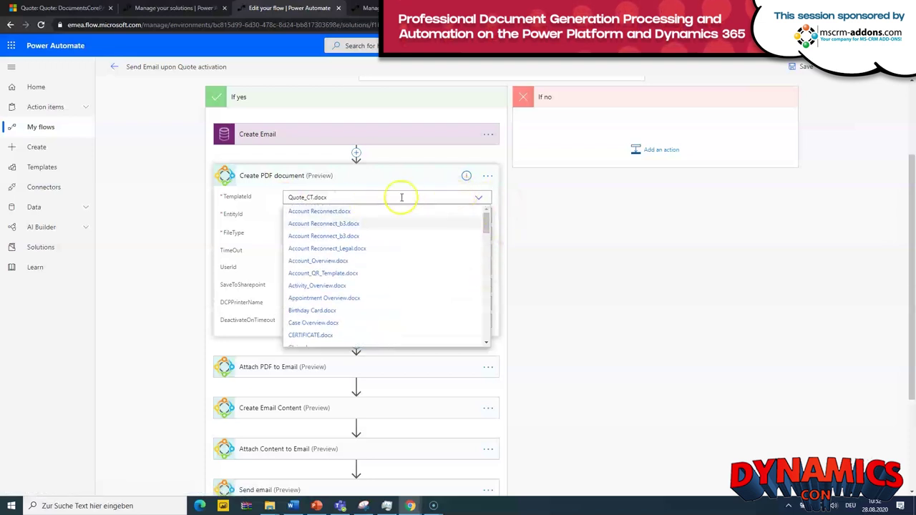
left_click(548, 227)
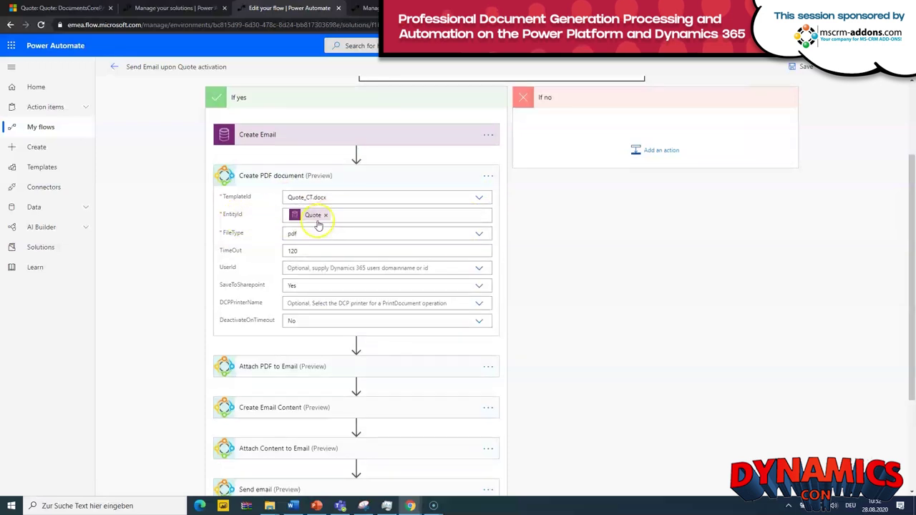
scroll(365, 234, "up", 2)
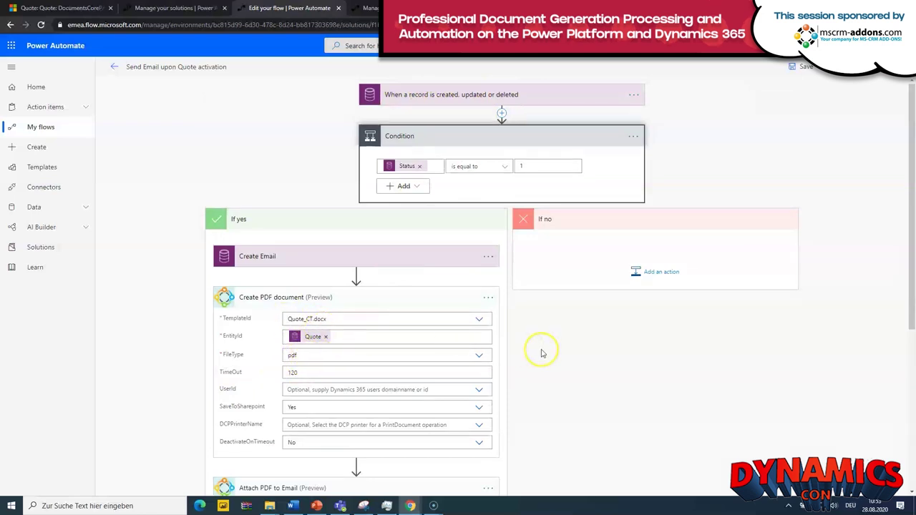
scroll(501, 344, "down", 3)
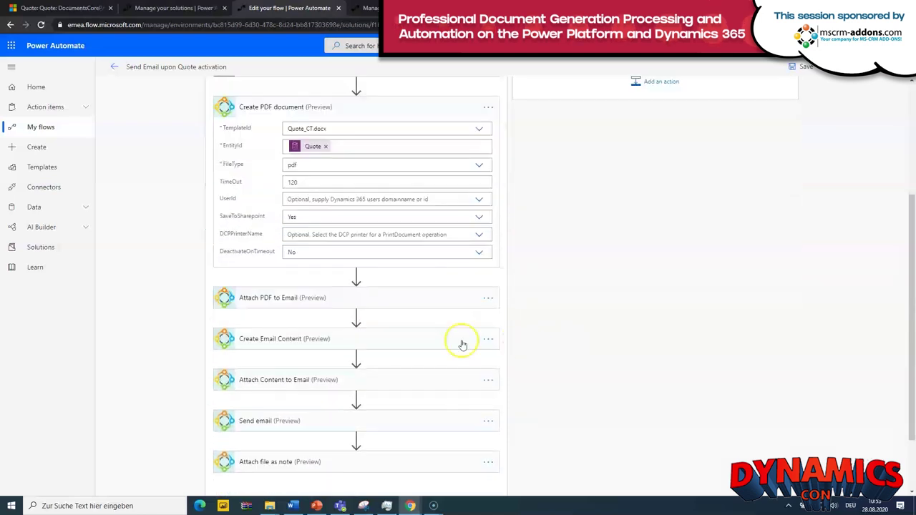
Examine the inputs of the Attach PDF to Email action against the Create PDF document action, and collapse it.
left_click(295, 301)
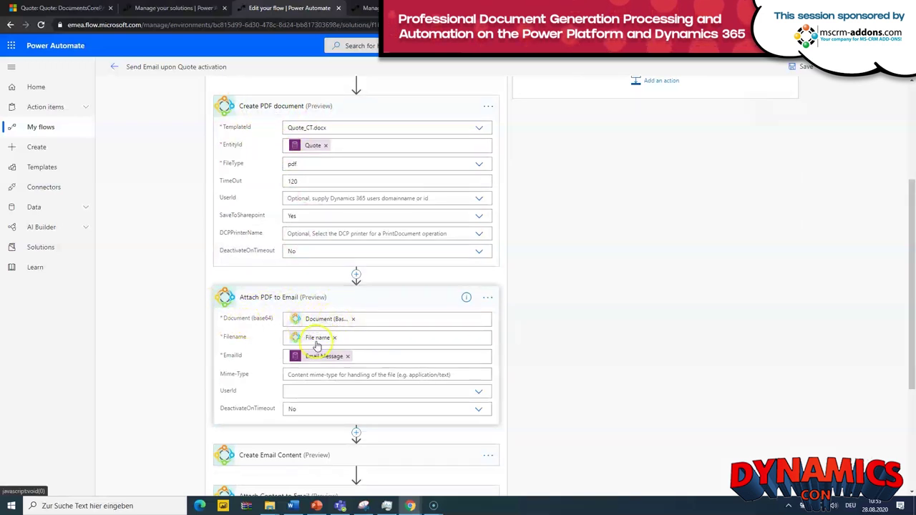
scroll(376, 315, "up", 2)
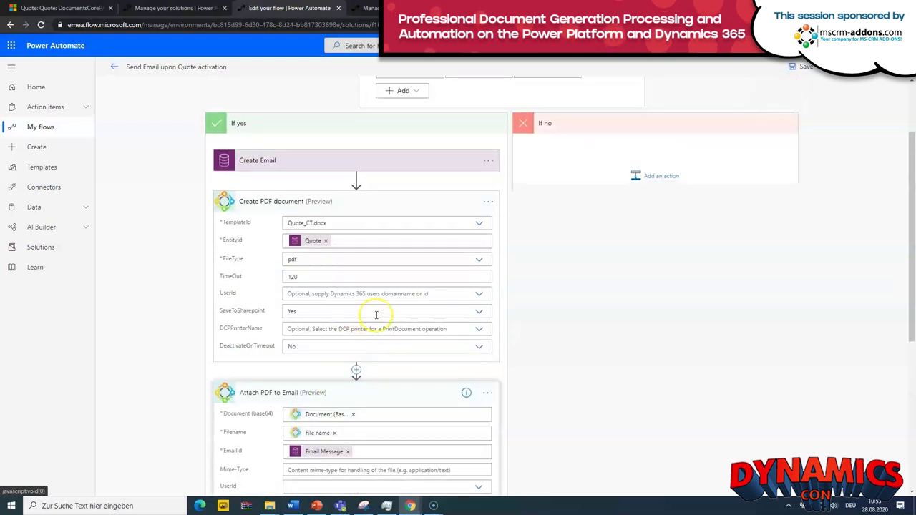
scroll(538, 327, "down", 6)
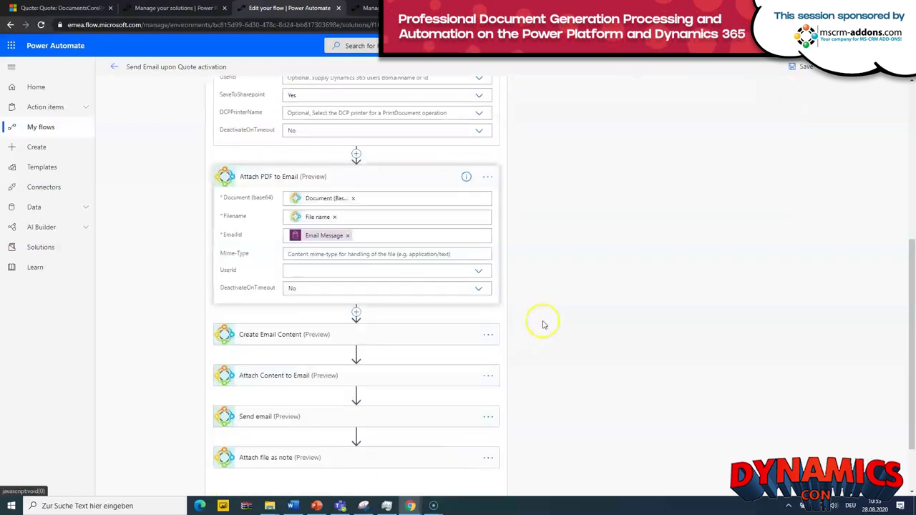
left_click(283, 105)
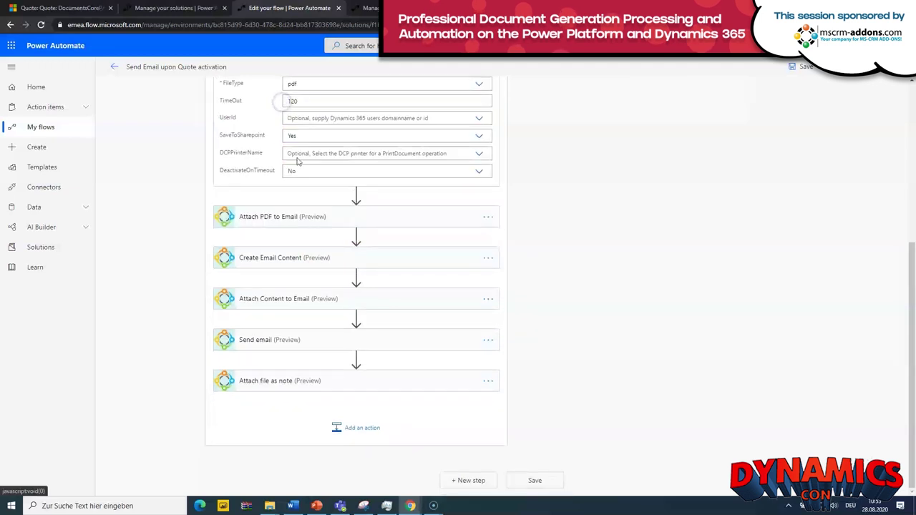
Examine the template and file type of Create Email Content, and the inputs of Attach Content to Email.
left_click(317, 262)
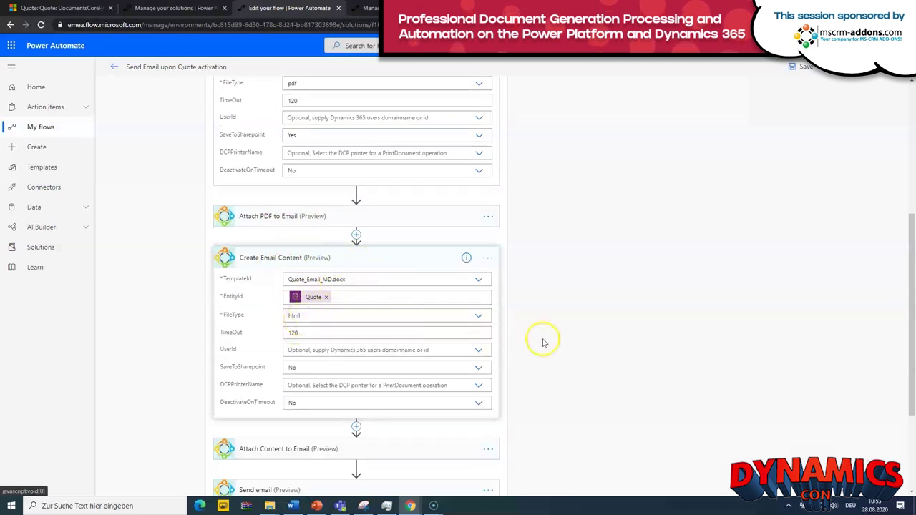
scroll(537, 337, "down", 2)
left_click(391, 353)
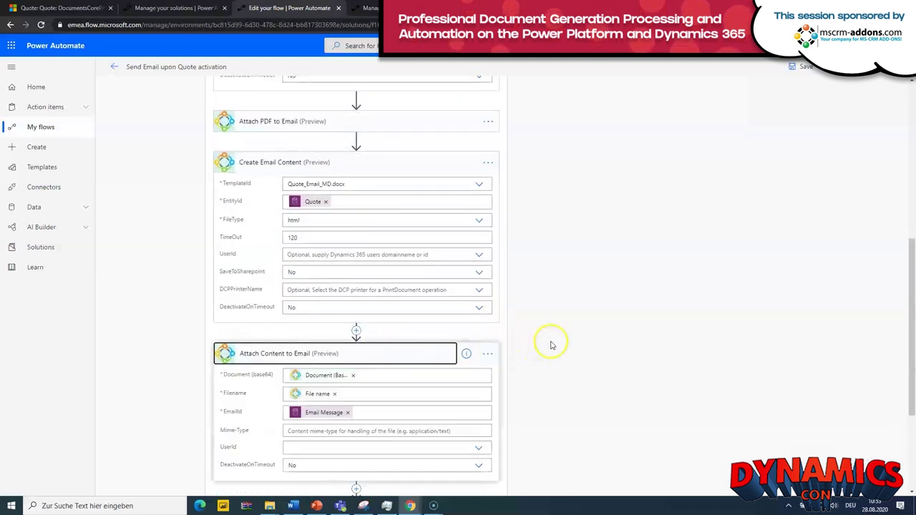
scroll(470, 353, "down", 2)
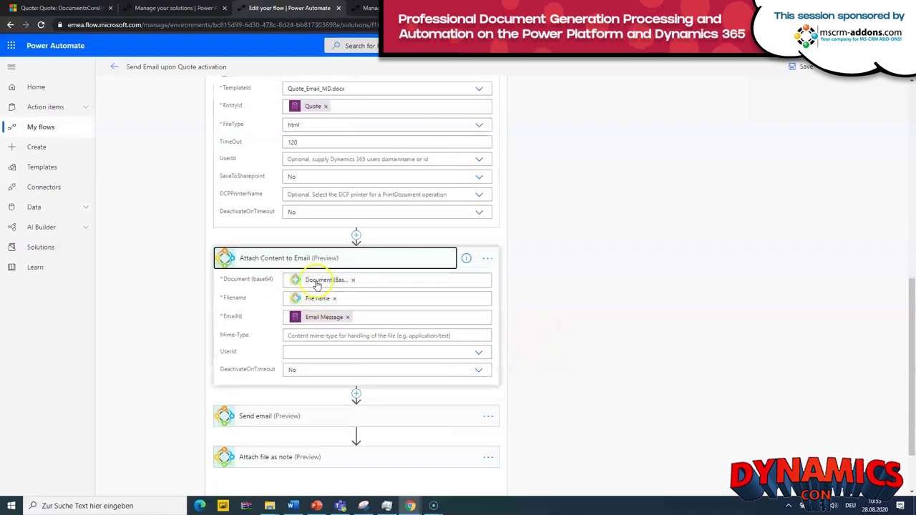
scroll(328, 147, "up", 2)
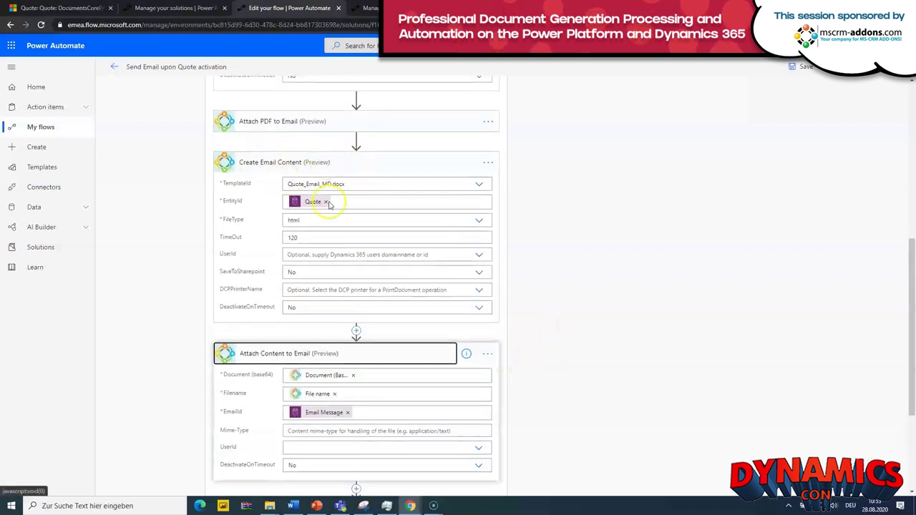
scroll(544, 376, "down", 2)
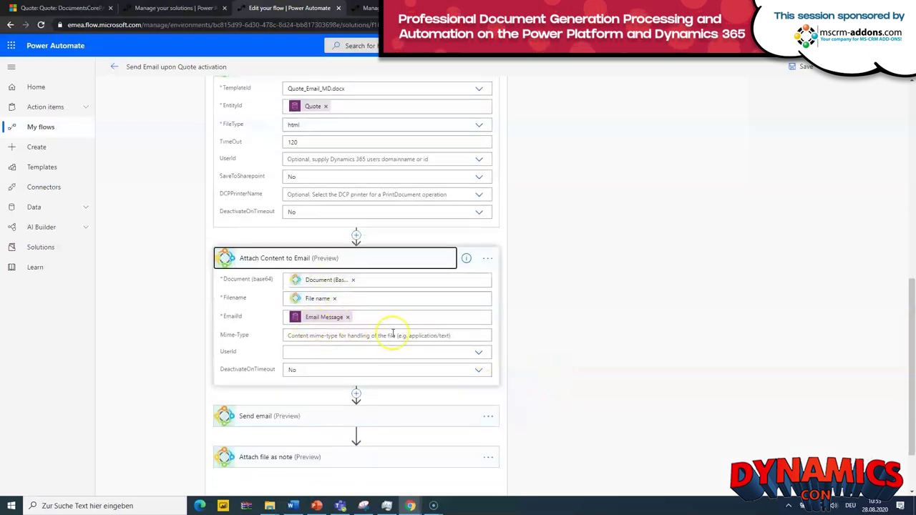
Examine the sender, regarding and recipient fields of the Send email action, and collapse it.
left_click(409, 418)
scroll(572, 368, "down", 2)
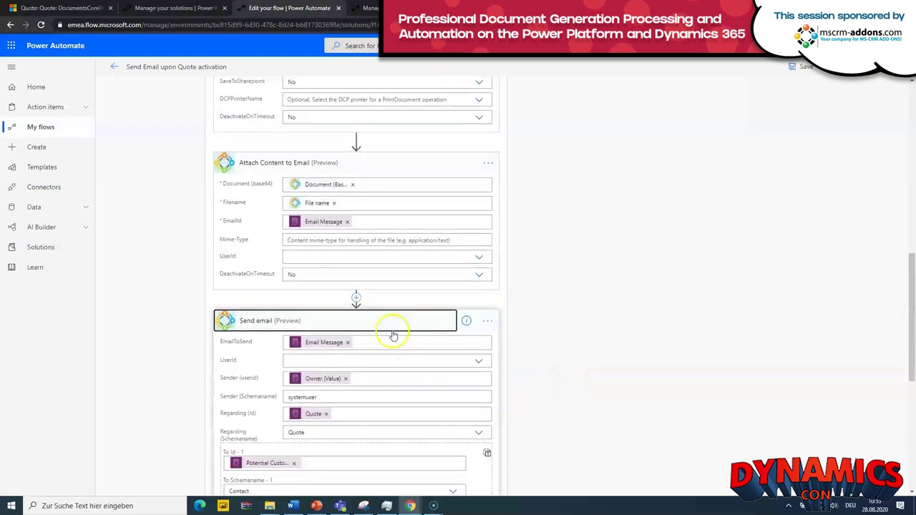
scroll(556, 327, "down", 2)
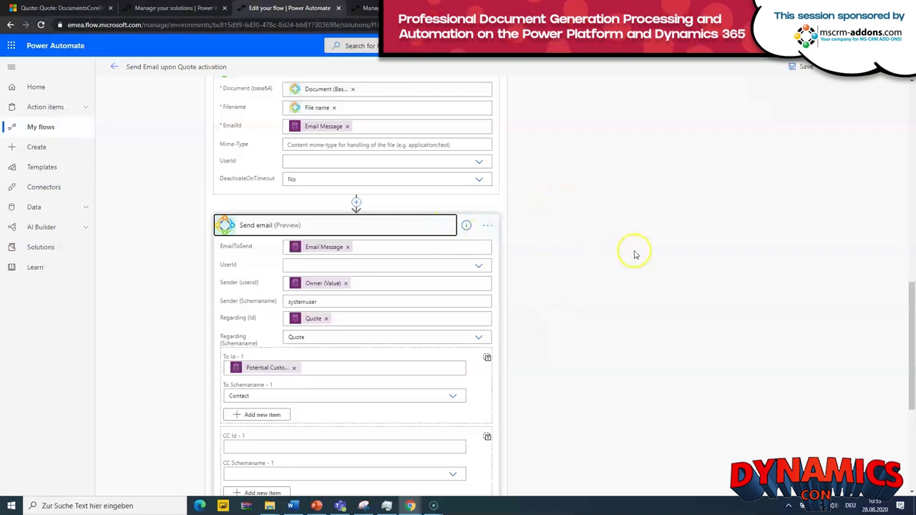
scroll(580, 269, "down", 2)
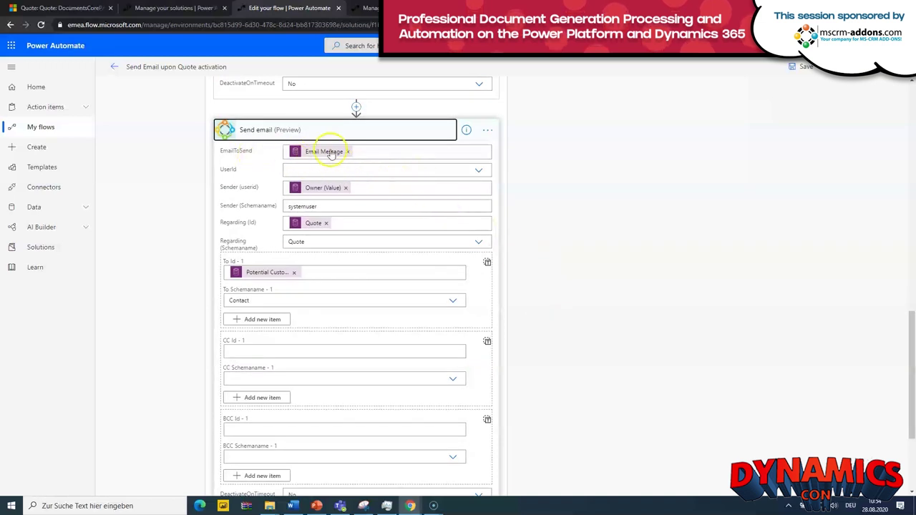
mouse_move(330, 154)
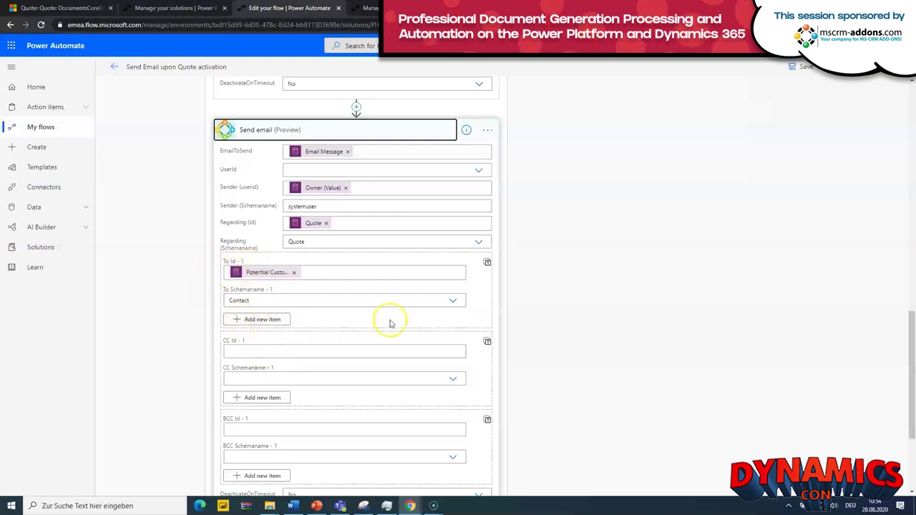
scroll(520, 356, "down", 3)
scroll(491, 358, "up", 3)
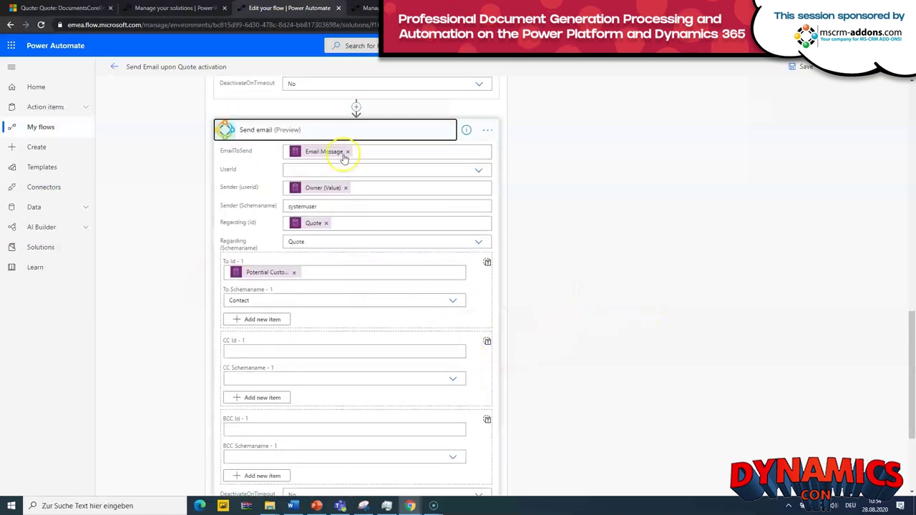
left_click(347, 130)
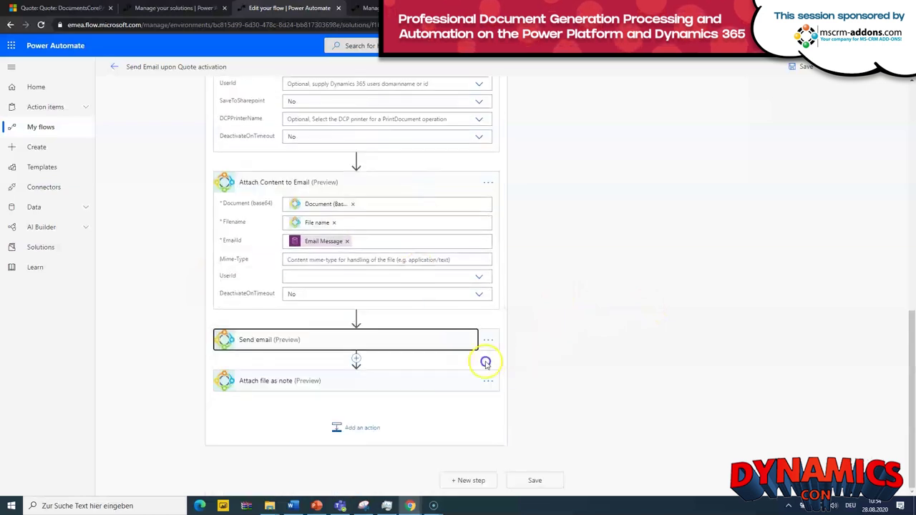
scroll(523, 315, "up", 10)
scroll(515, 297, "down", 6)
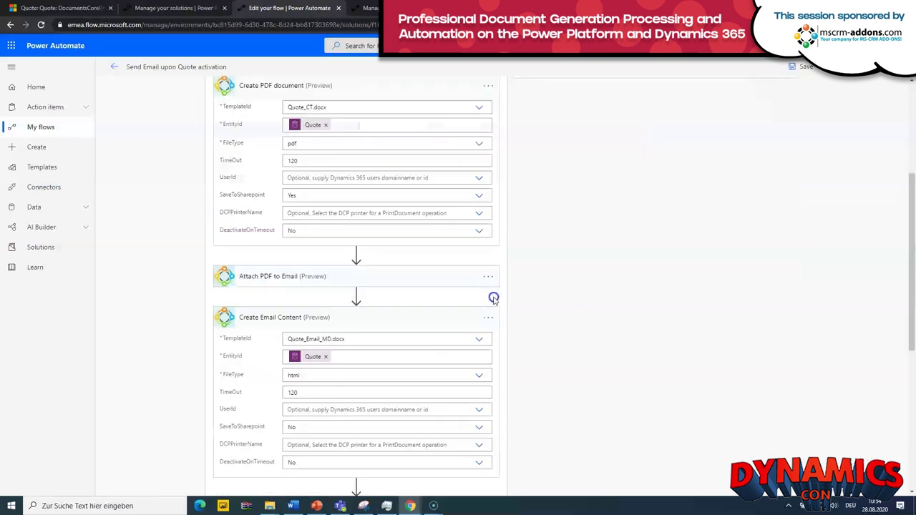
scroll(459, 337, "down", 2)
scroll(408, 294, "up", 5)
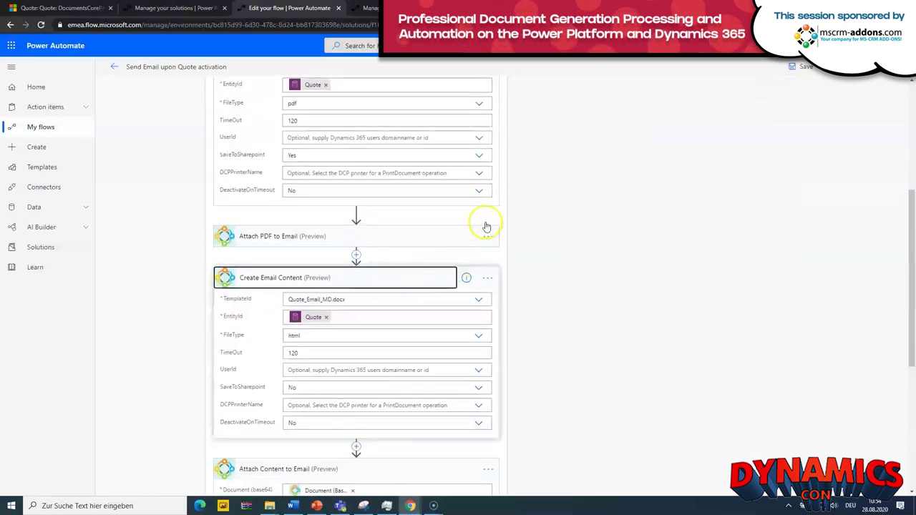
Switch to the DocumentsCorePack & AttachmentExtractor quote in Dynamics 365 and activate it.
left_click(43, 7)
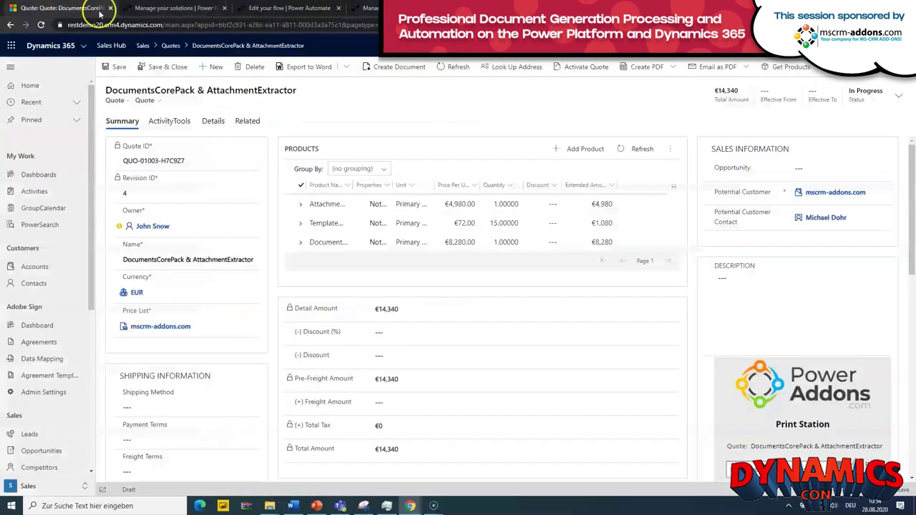
left_click(577, 69)
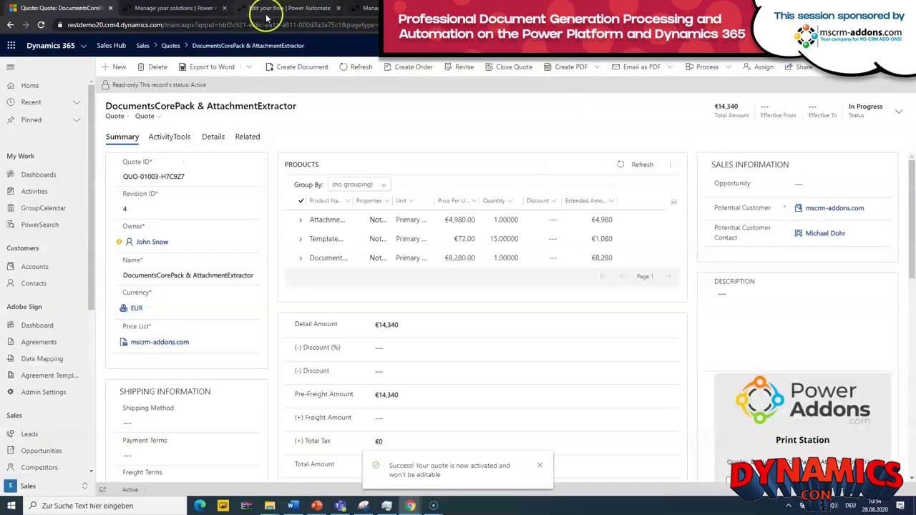
Return to the Send Email upon Quote activation flow's details, discarding edits, and examine the Condition's actions in its latest run.
left_click(302, 9)
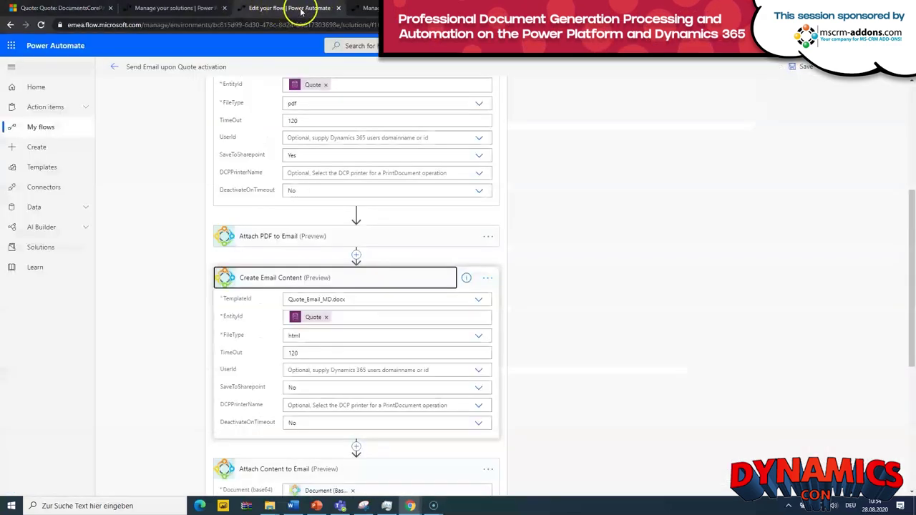
left_click(113, 67)
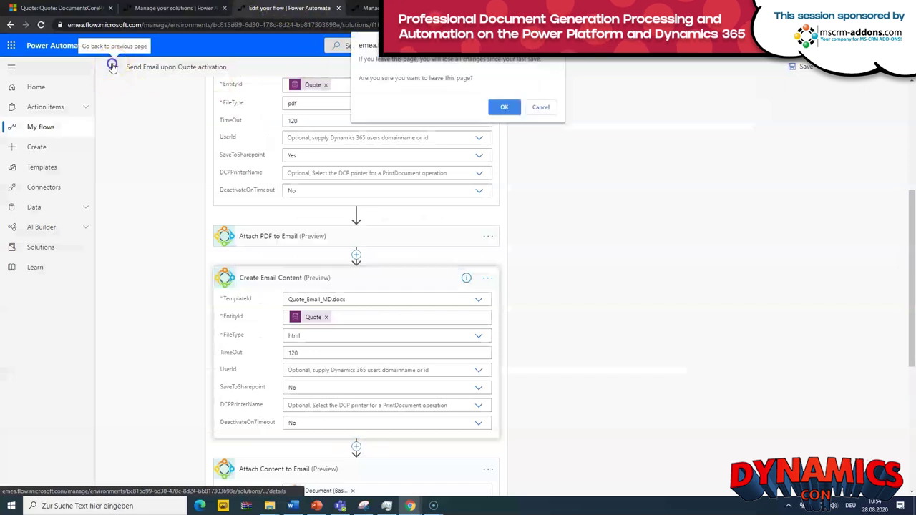
left_click(502, 108)
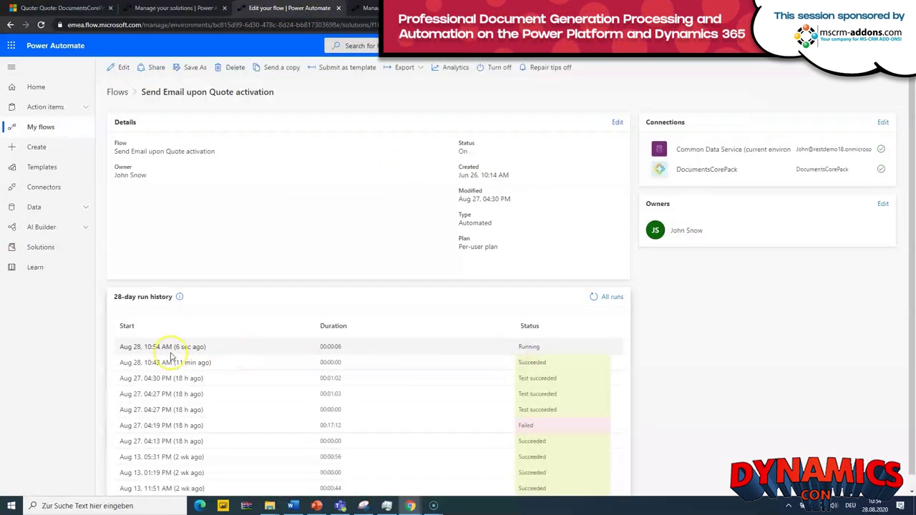
left_click(165, 349)
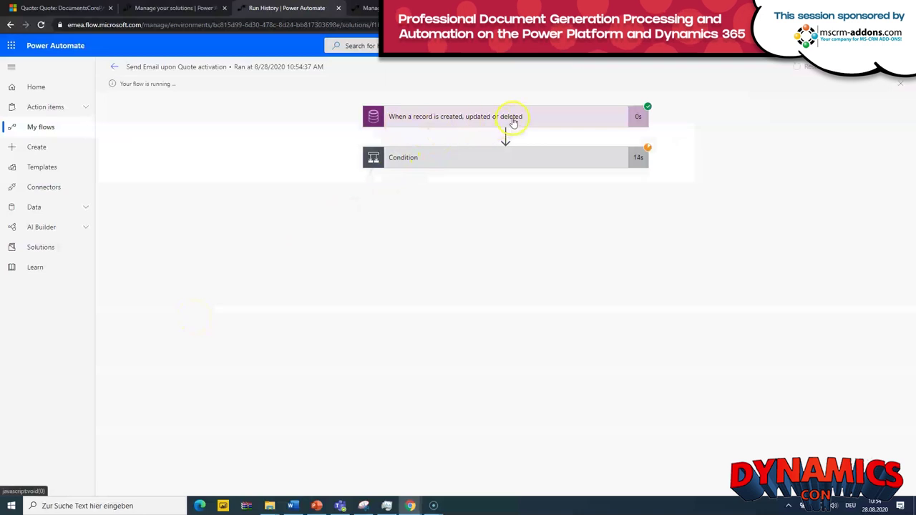
left_click(521, 162)
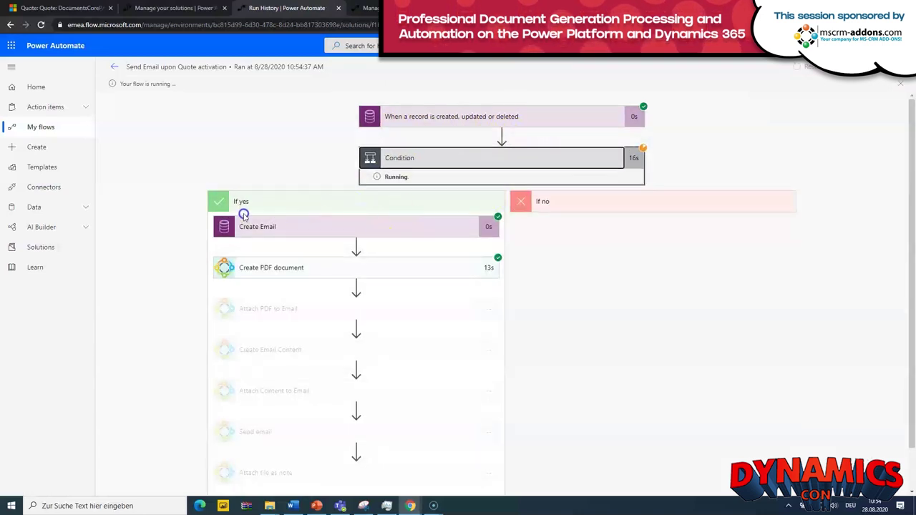
scroll(284, 226, "down", 1)
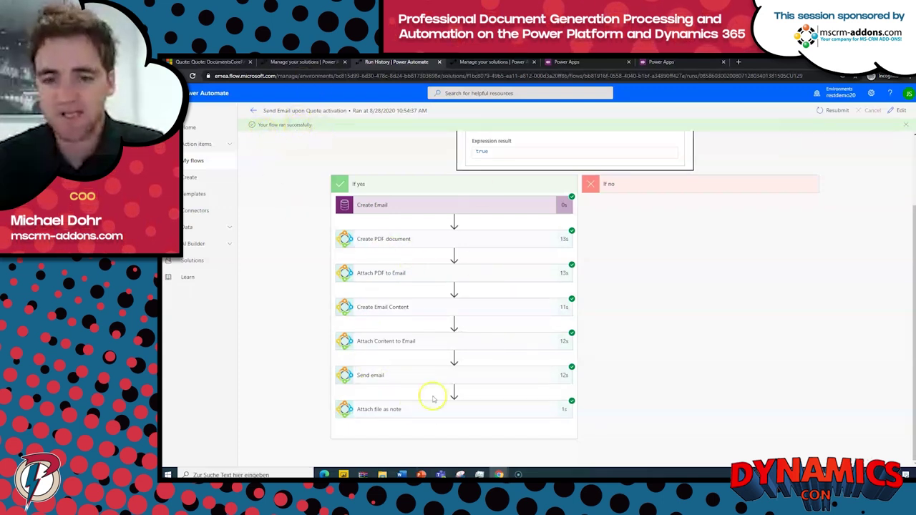
Switch to Outlook in the other browser window and open the newly received quote email in the Demo Emails folder.
mouse_move(499, 474)
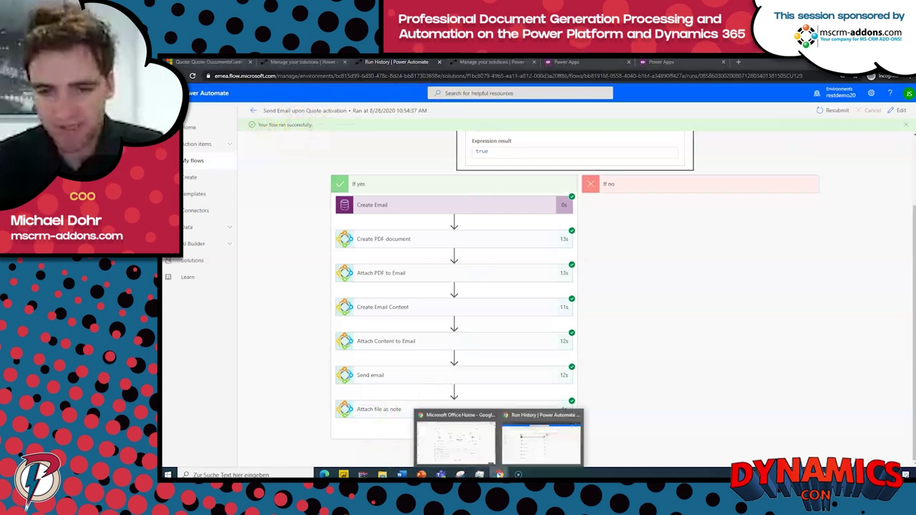
left_click(473, 447)
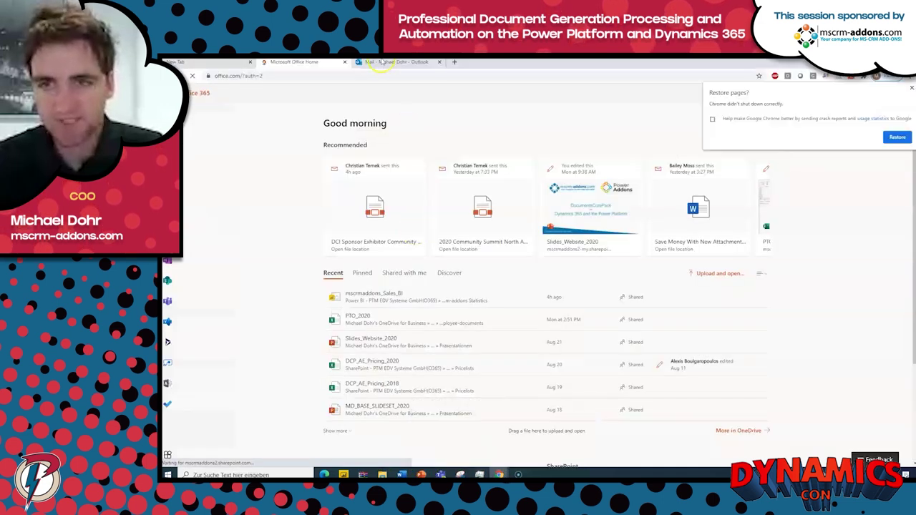
left_click(384, 63)
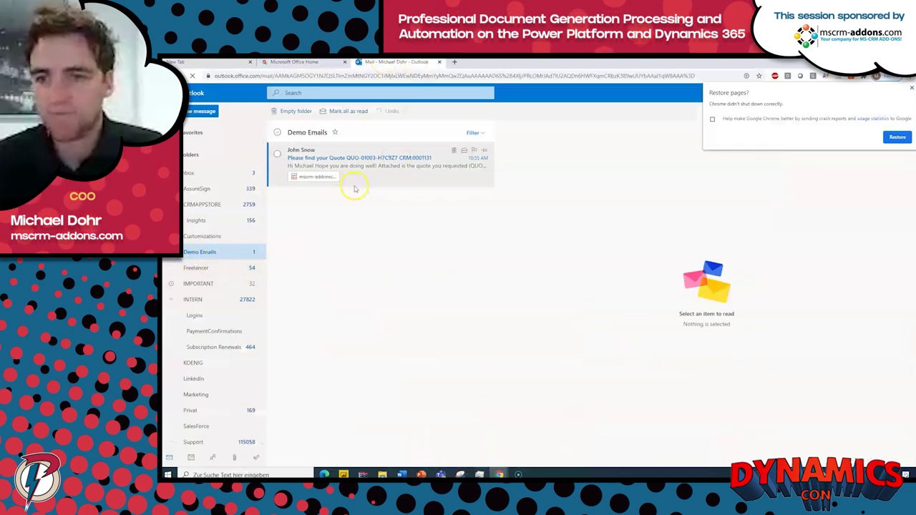
left_click(529, 207)
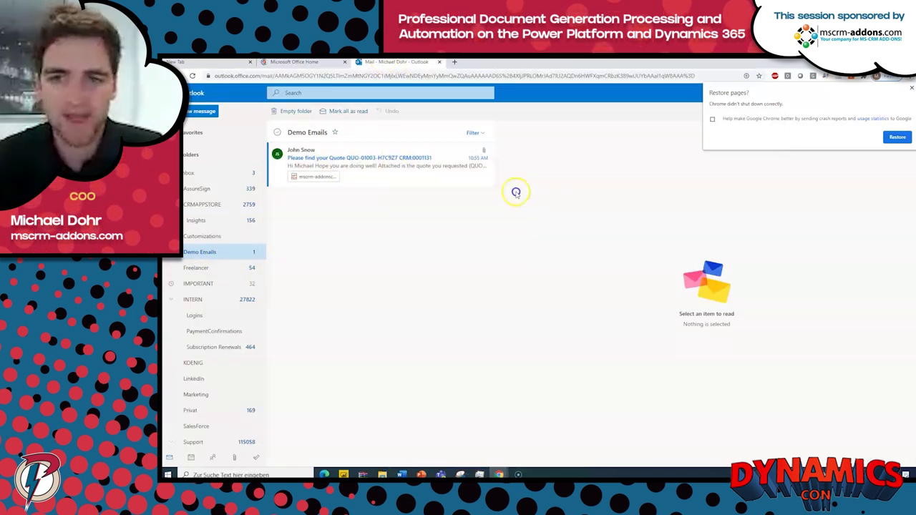
left_click(384, 158)
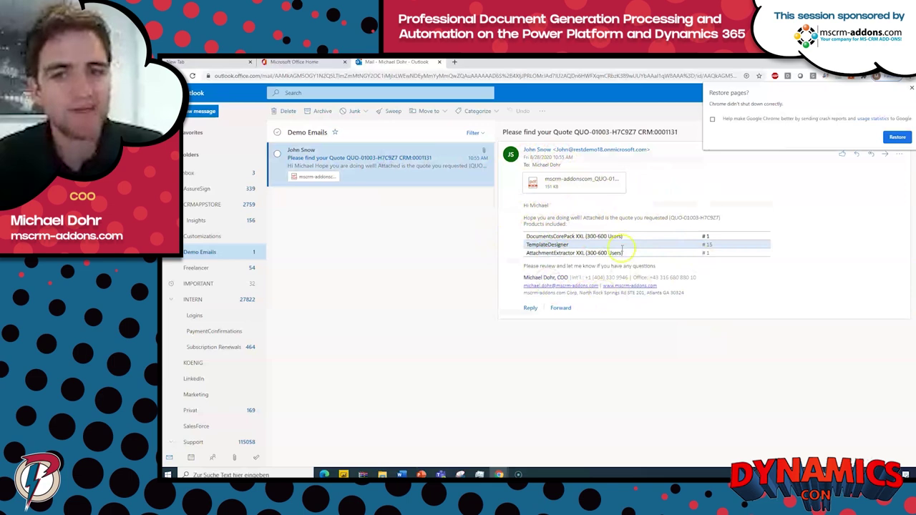
Review the quote PDF attached to the email through its closing page, and close the preview.
left_click(583, 180)
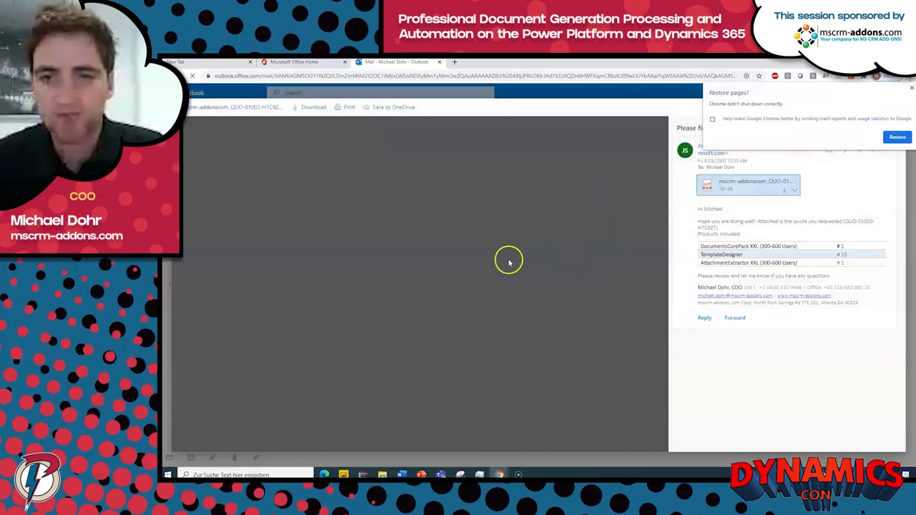
scroll(458, 262, "down", 8)
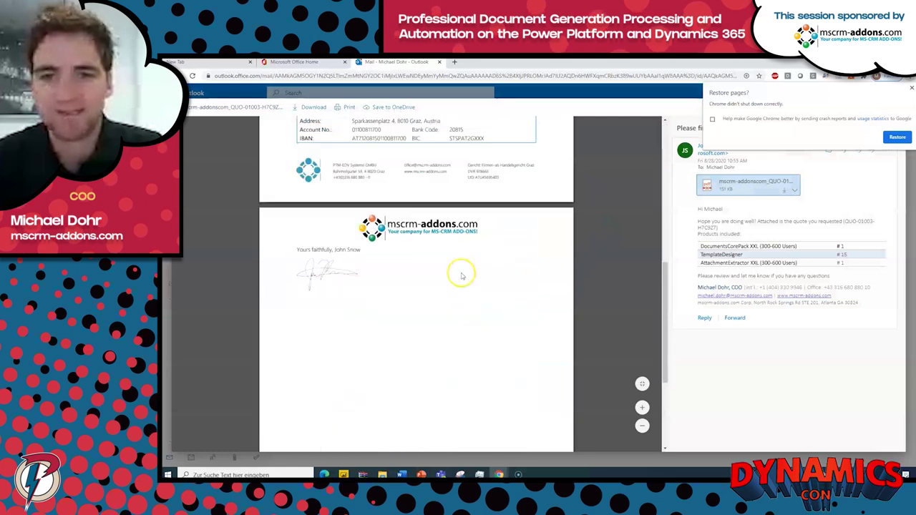
scroll(463, 284, "up", 3)
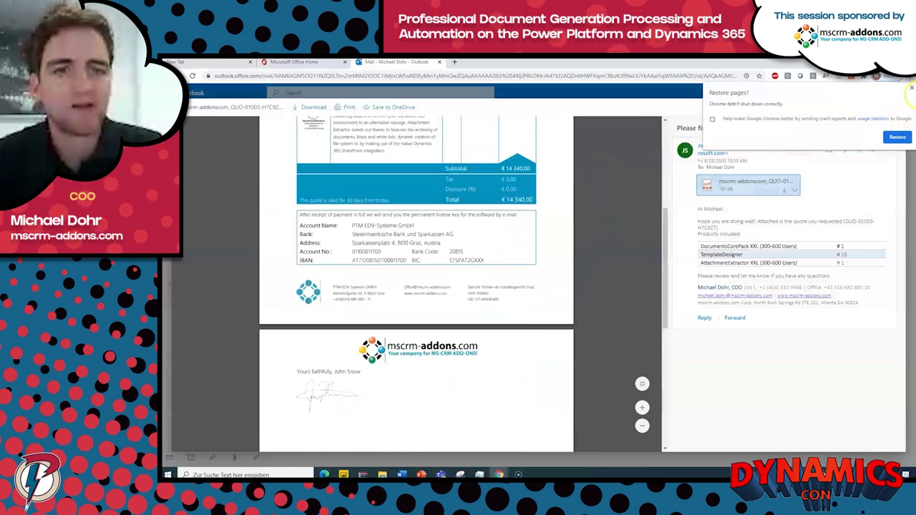
left_click(910, 90)
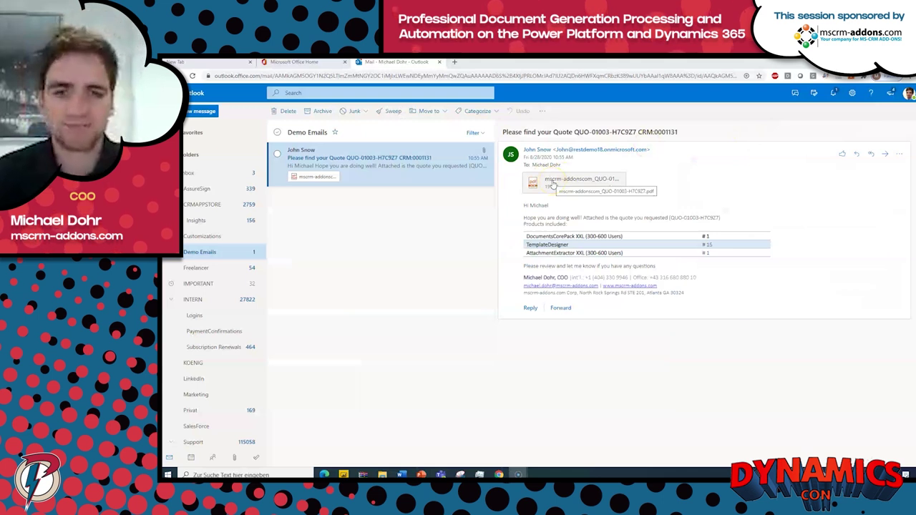
left_click(746, 198)
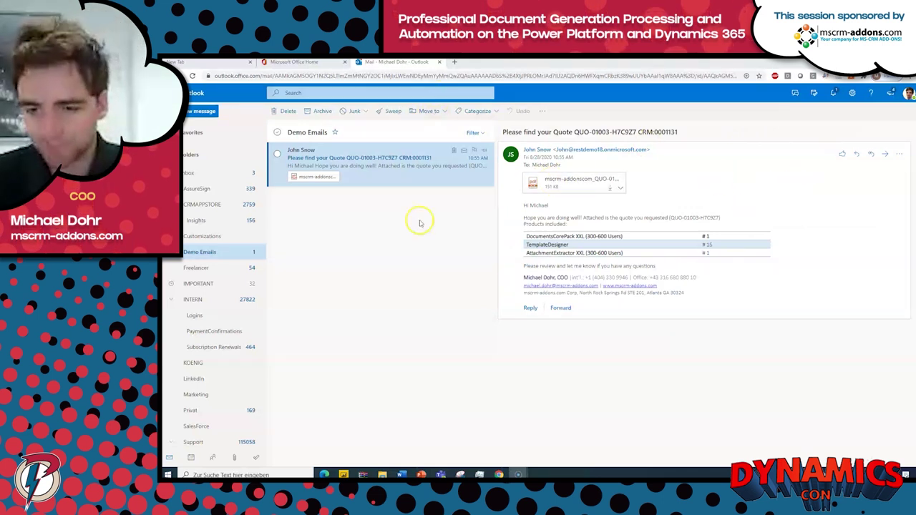
Switch back to Power Automate and open Approval Flow TG from the Approved Flow TG solution for editing.
mouse_move(500, 475)
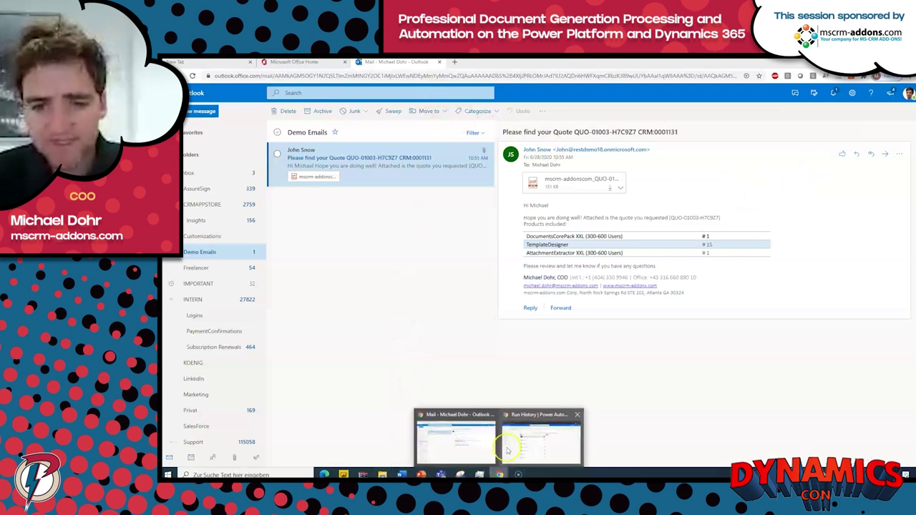
left_click(541, 451)
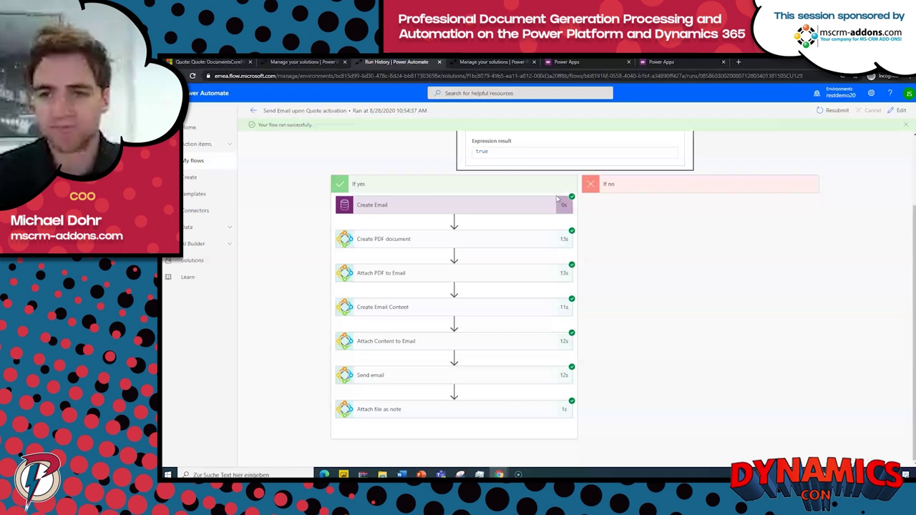
left_click(493, 62)
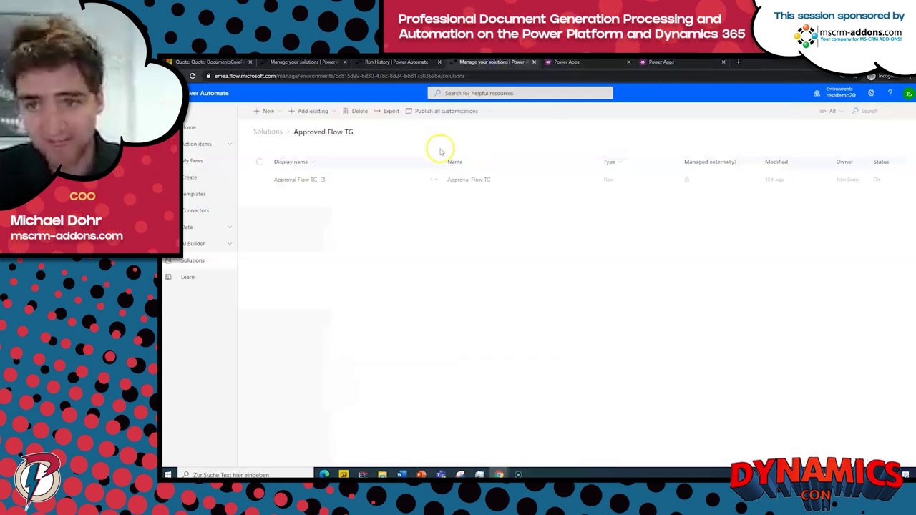
left_click(296, 180)
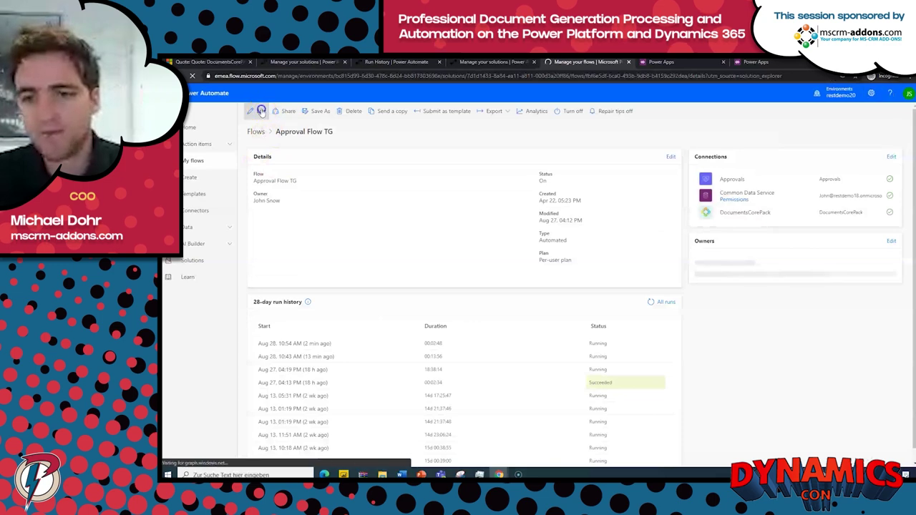
left_click(261, 113)
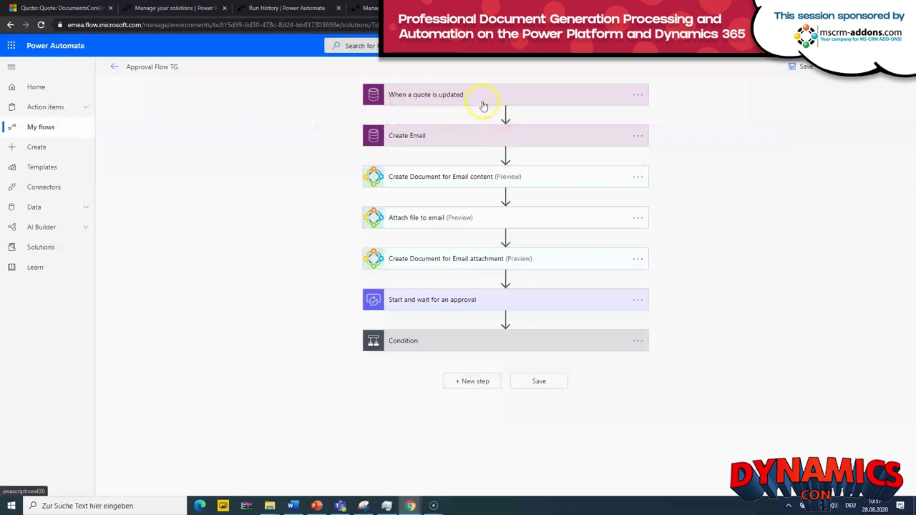
Examine the Start and wait for an approval settings and the Condition with its yes and no branches.
left_click(418, 306)
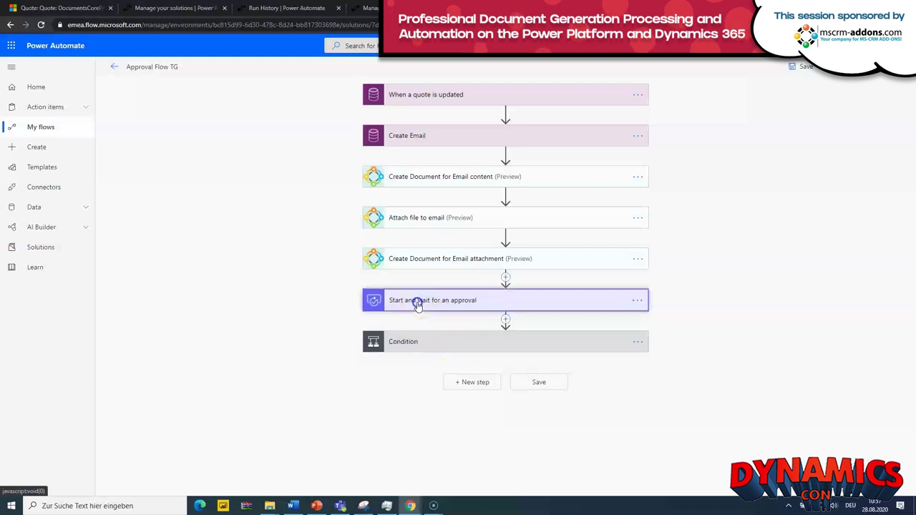
scroll(329, 282, "down", 1)
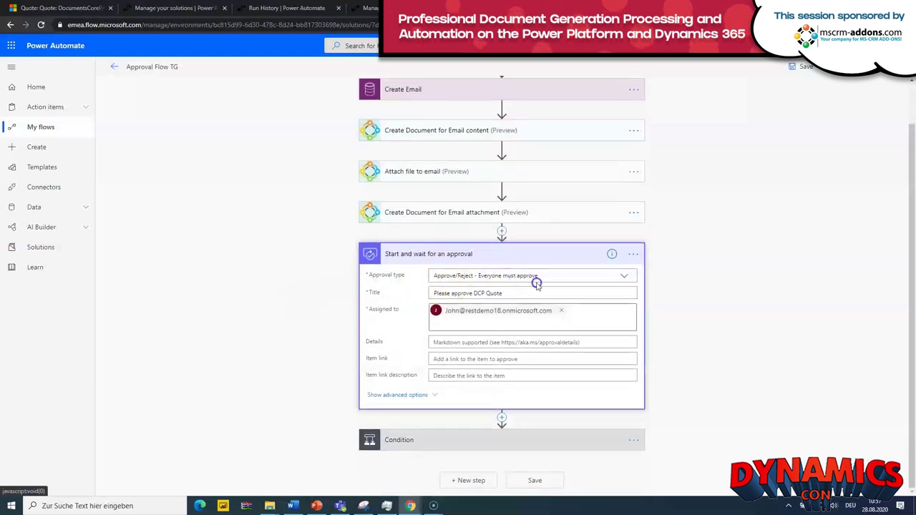
left_click(405, 442)
scroll(296, 332, "down", 3)
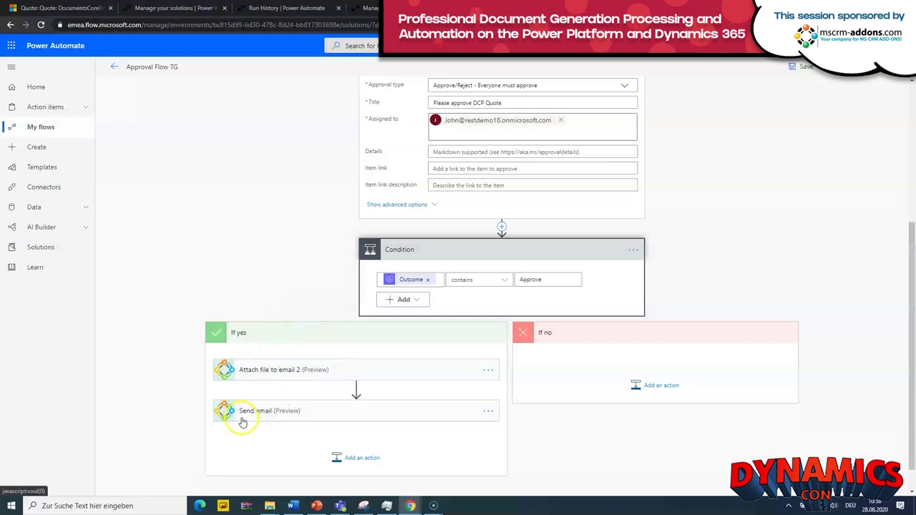
Open the latest Approval Flow TG run, and open the PDF attached to the newest Please approve DCP Quote email in Outlook.
left_click(115, 69)
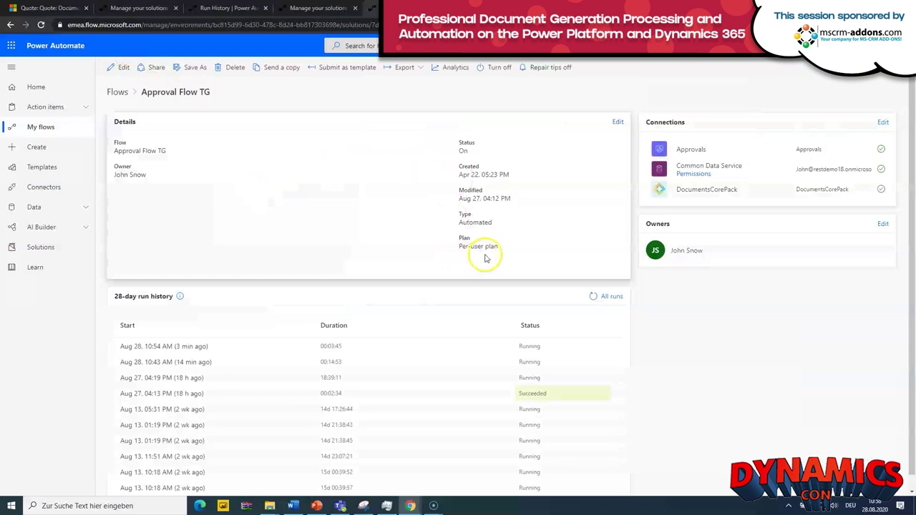
left_click(192, 348)
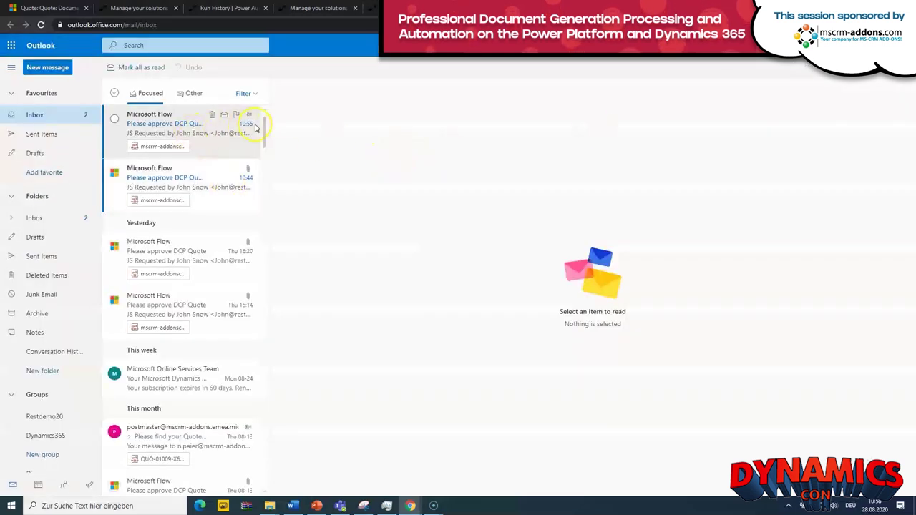
left_click(162, 129)
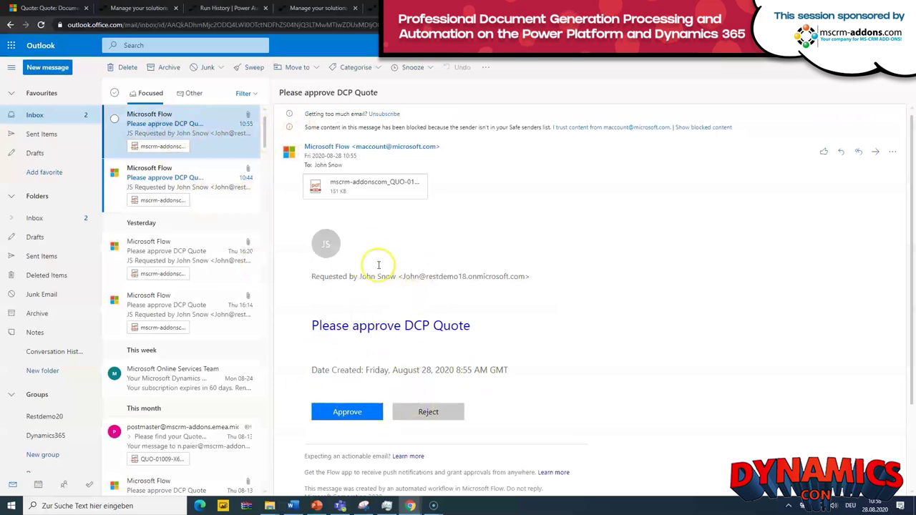
left_click(357, 184)
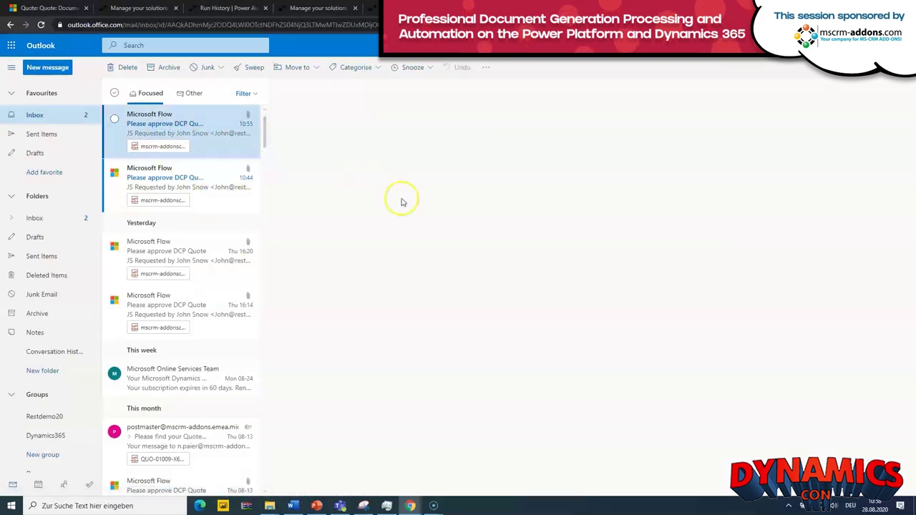
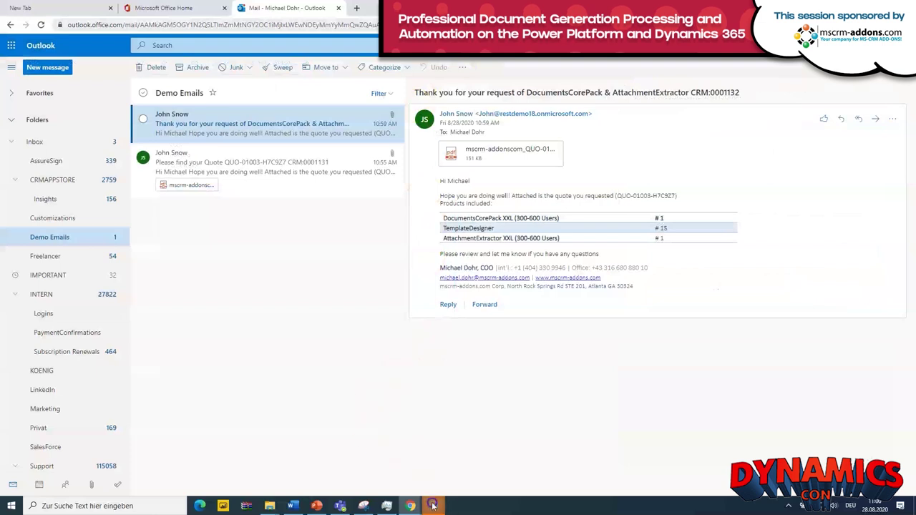
Switch from Outlook back to Power Automate and examine the actions of the Approval Flow TG run.
mouse_move(433, 506)
left_click(489, 471)
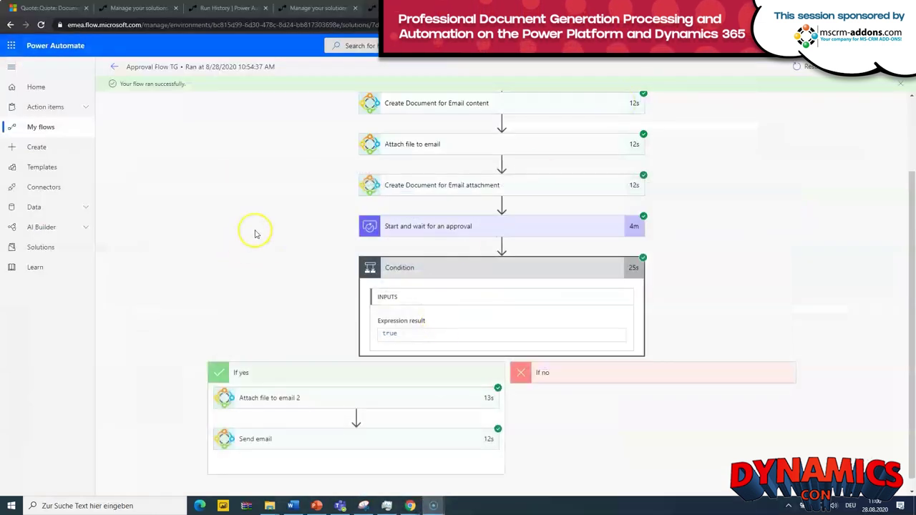
left_click(259, 230)
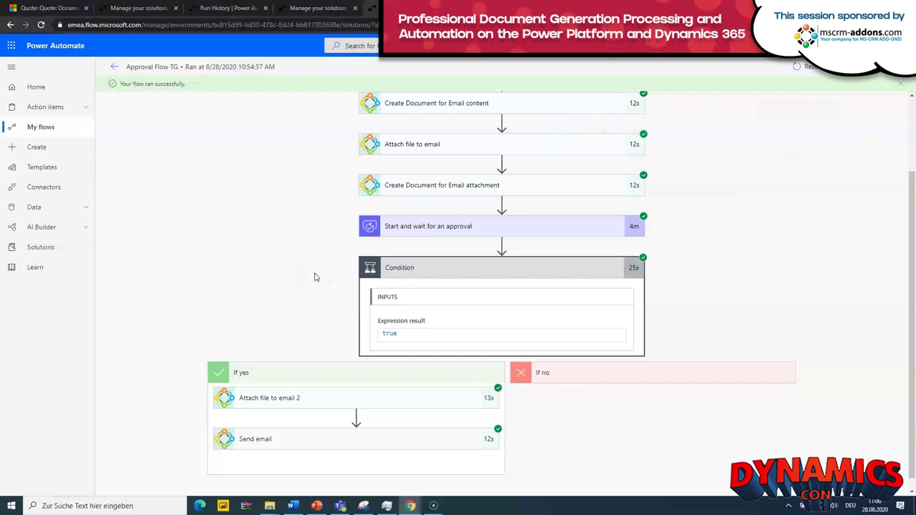
Switch to the Dynamics 365 Sales Hub and open the My Invoices list.
left_click(48, 8)
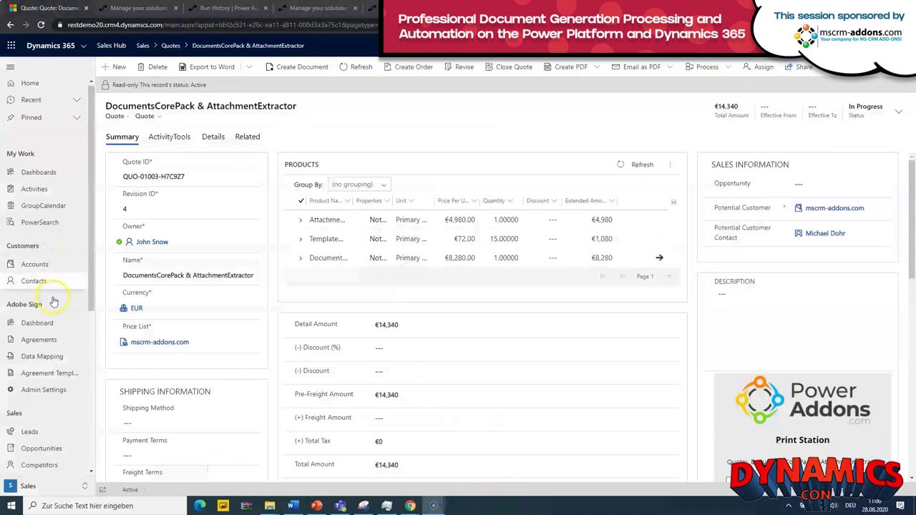
scroll(56, 345, "down", 2)
left_click(61, 448)
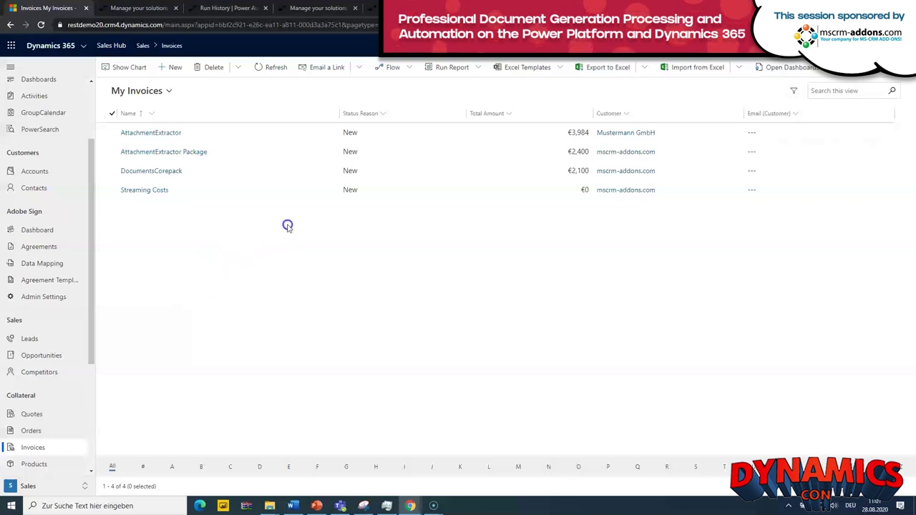
Switch to the VirtualEvent_MD solution in Power Automate and open the Send Overdue Notice flow.
left_click(151, 9)
left_click(567, 305)
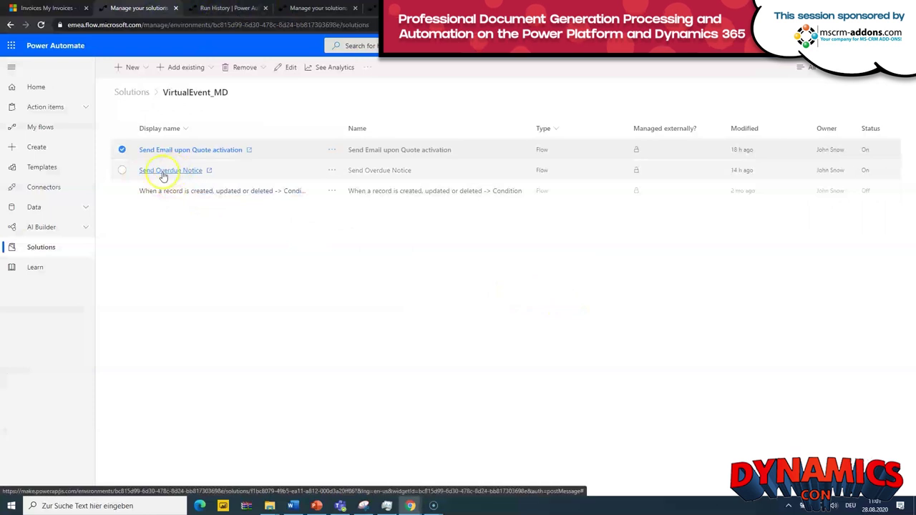
left_click(160, 173)
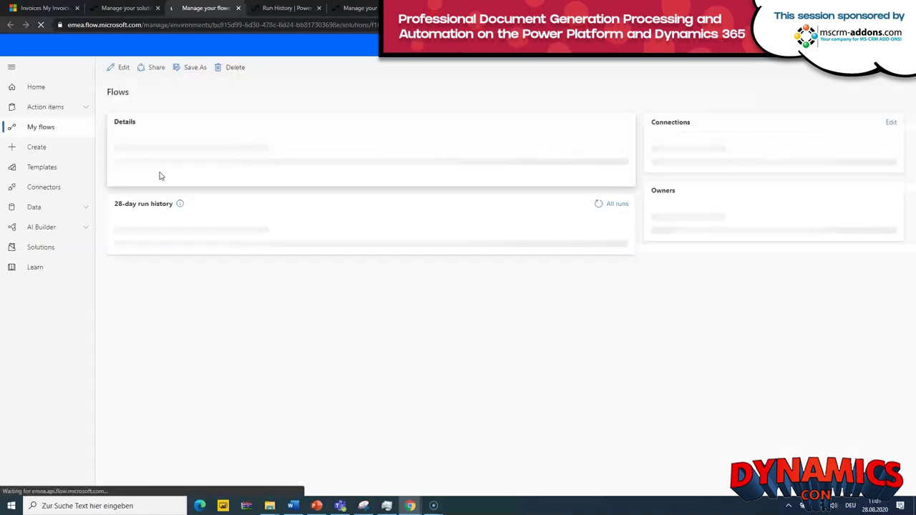
Open the Send Overdue Notice flow for editing and check its Recurrence schedule and the List records advanced options.
left_click(120, 69)
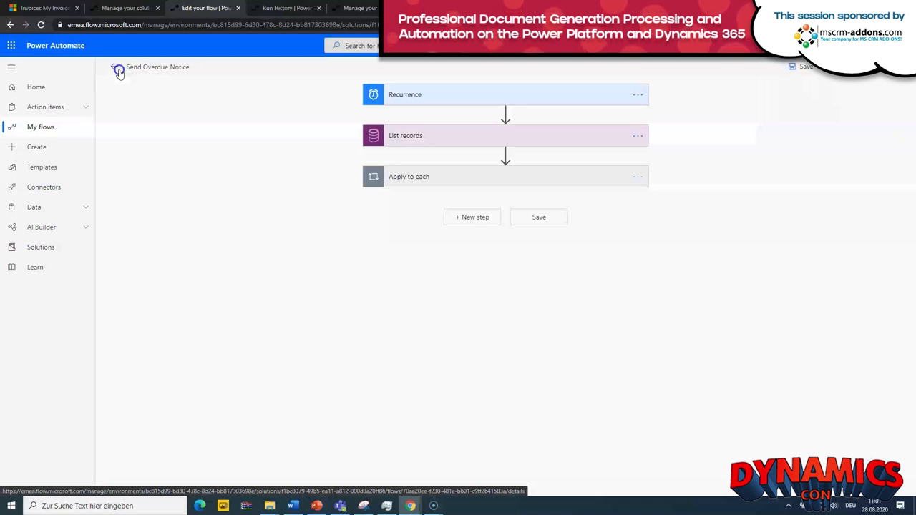
left_click(406, 95)
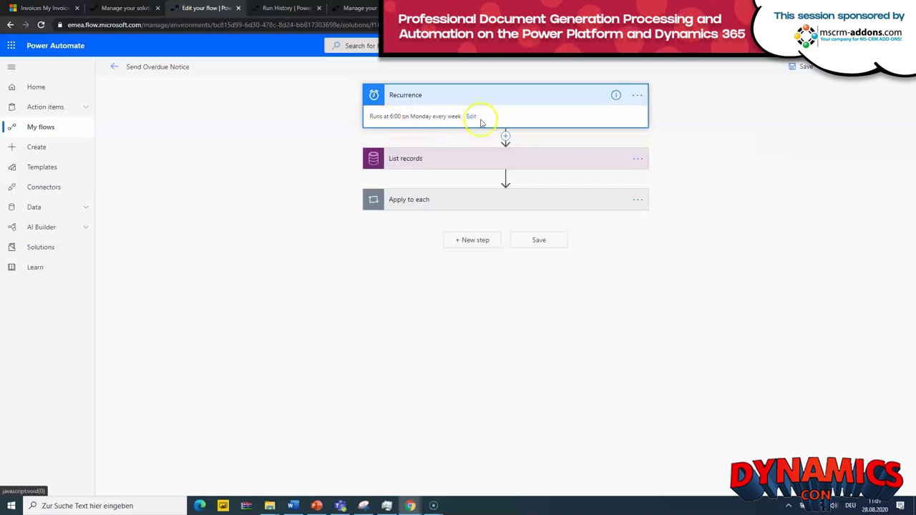
left_click(497, 160)
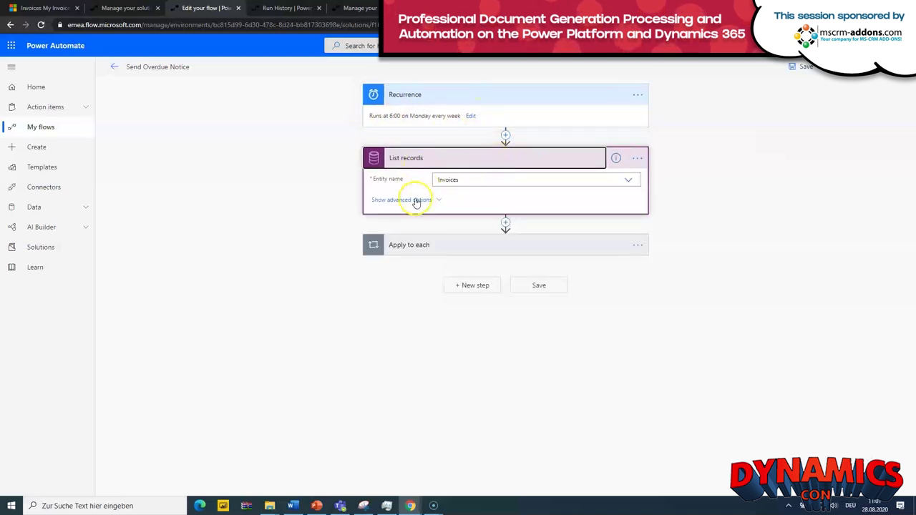
left_click(414, 200)
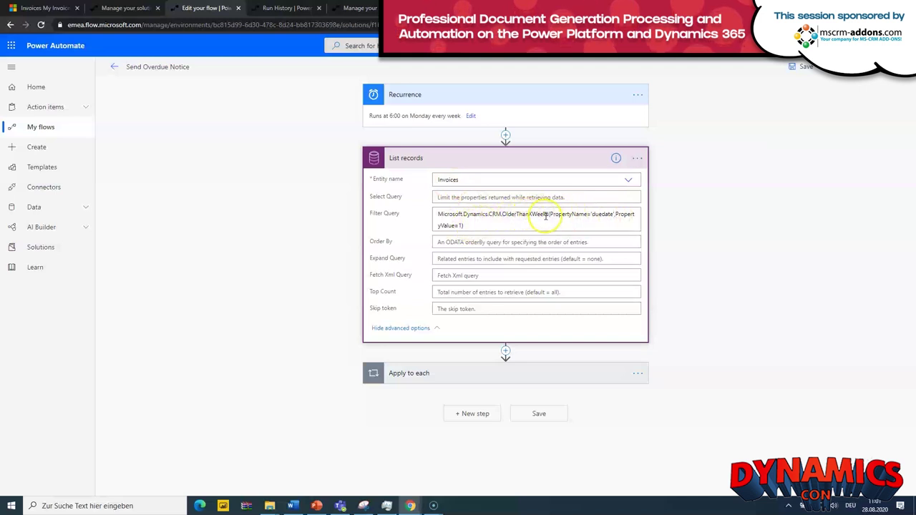
Expand the Apply to each loop and examine the recipient, subject and body of its Send an email (V2) action.
left_click(439, 372)
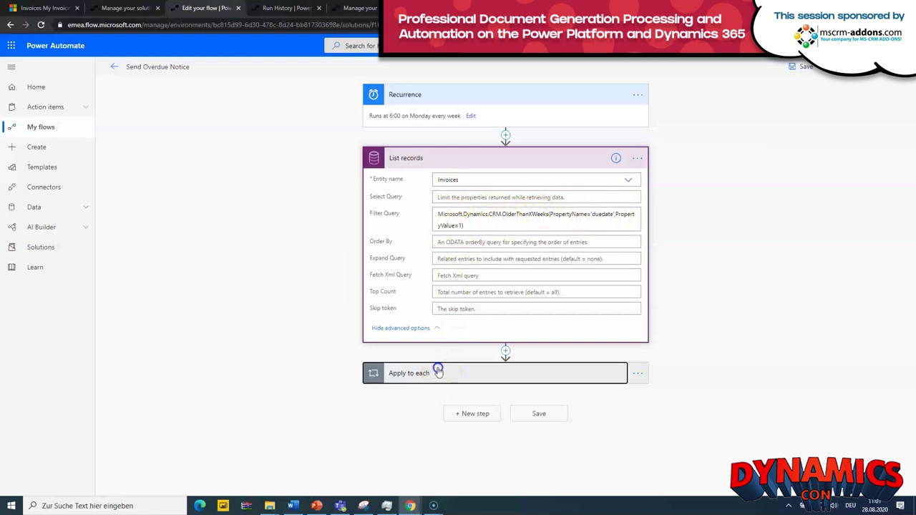
scroll(665, 269, "down", 2)
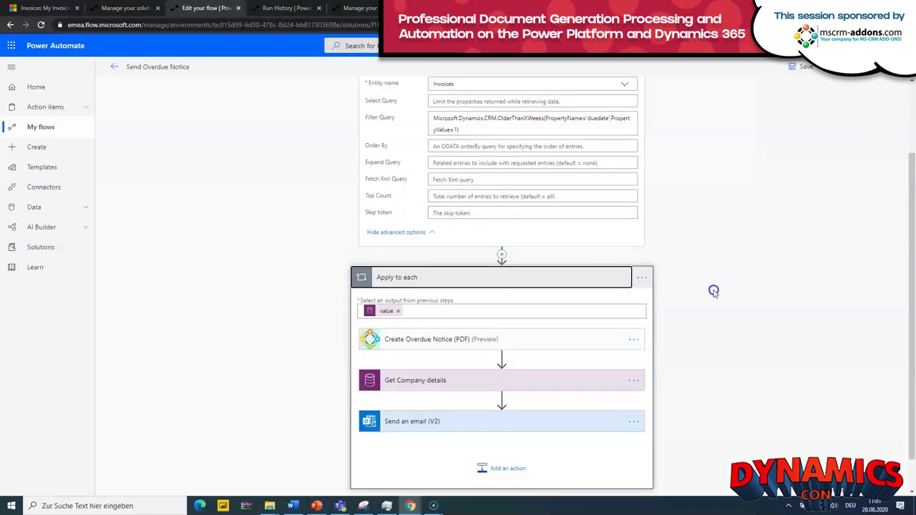
scroll(714, 291, "down", 1)
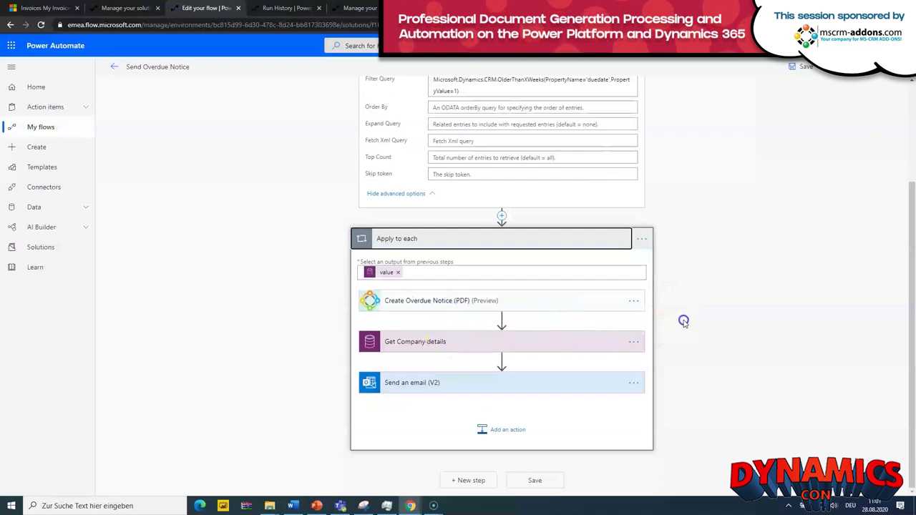
left_click(500, 380)
scroll(726, 348, "down", 1)
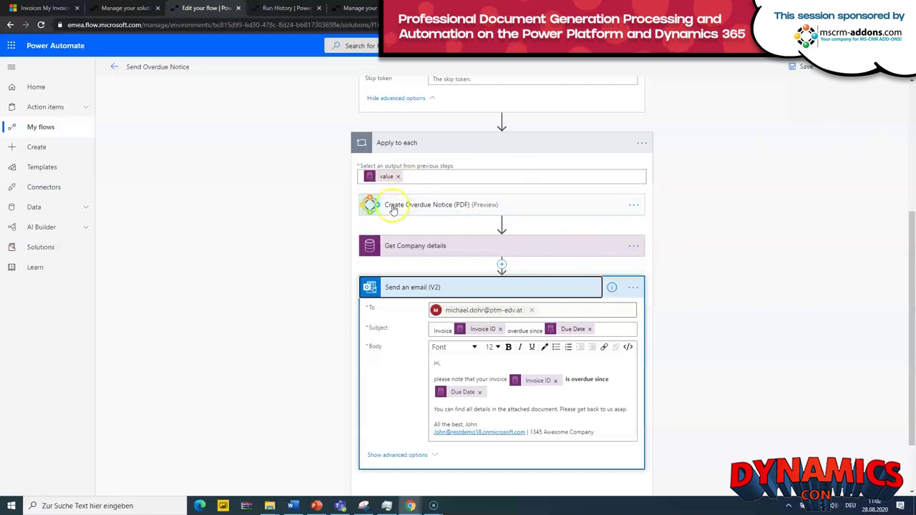
Expand the Create Overdue Notice (PDF) action and examine its template, entity ID and file type settings.
left_click(452, 206)
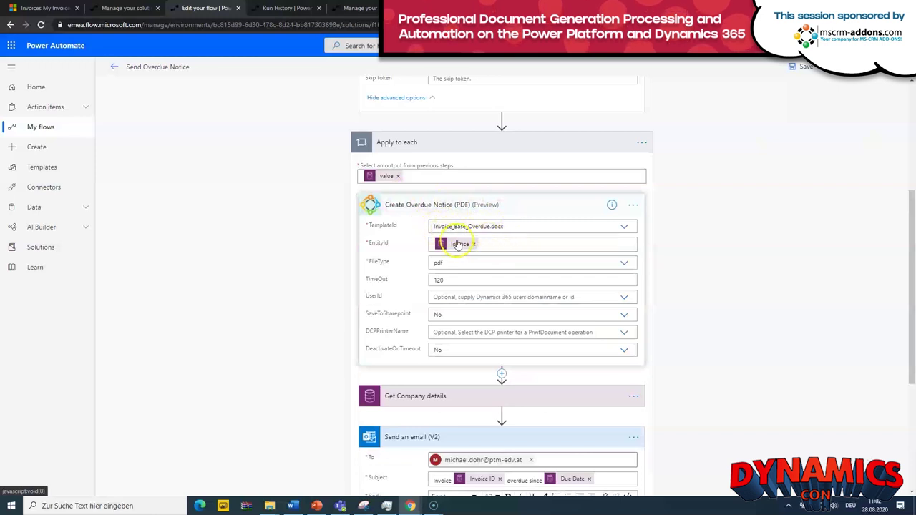
scroll(484, 201, "up", 2)
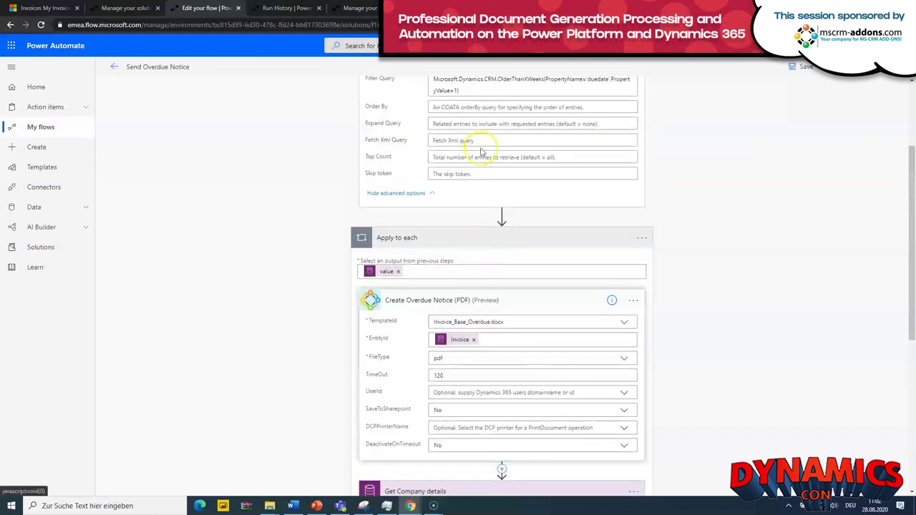
scroll(496, 176, "up", 2)
scroll(524, 215, "down", 4)
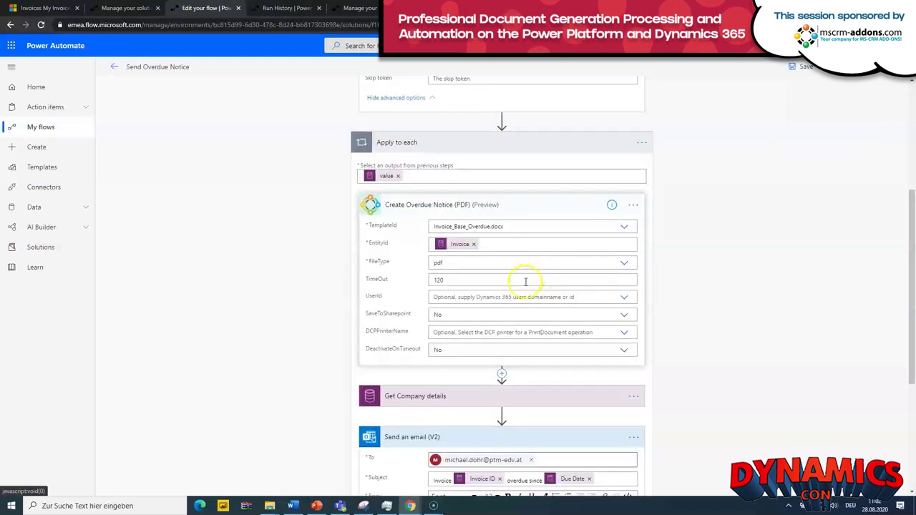
scroll(525, 281, "down", 2)
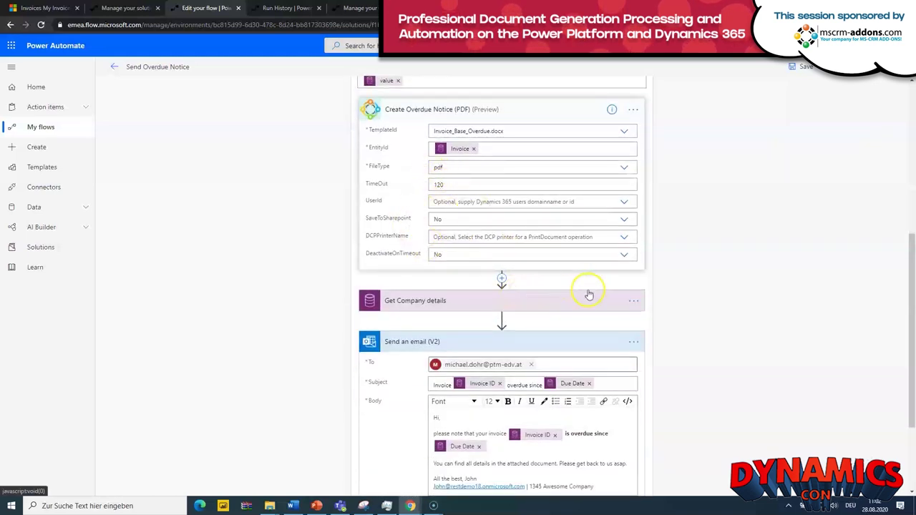
Show the advanced options of the Send an email (V2) action and check its attachment name and content.
scroll(589, 295, "down", 3)
left_click(389, 381)
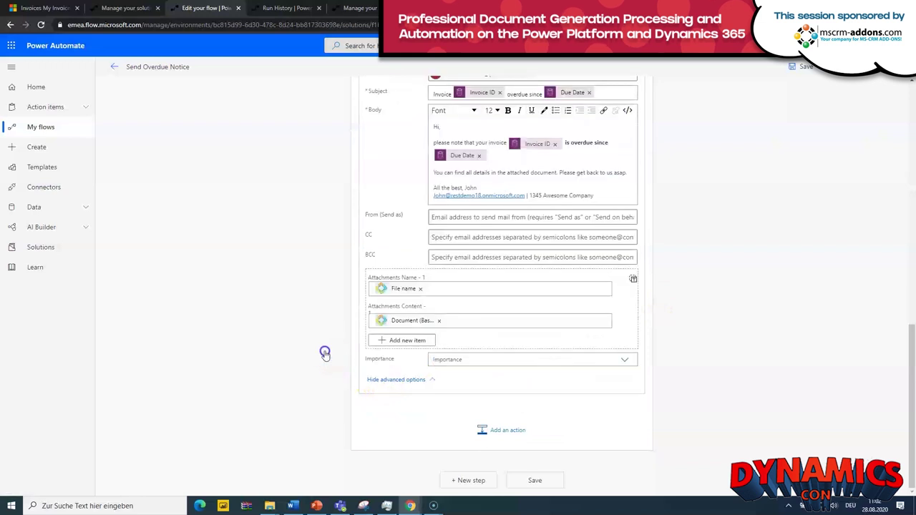
scroll(367, 283, "up", 2)
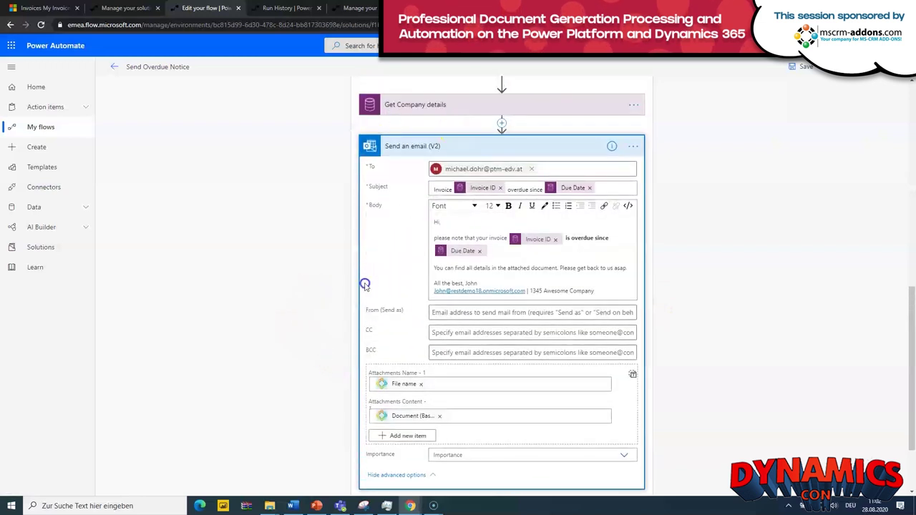
scroll(365, 285, "down", 2)
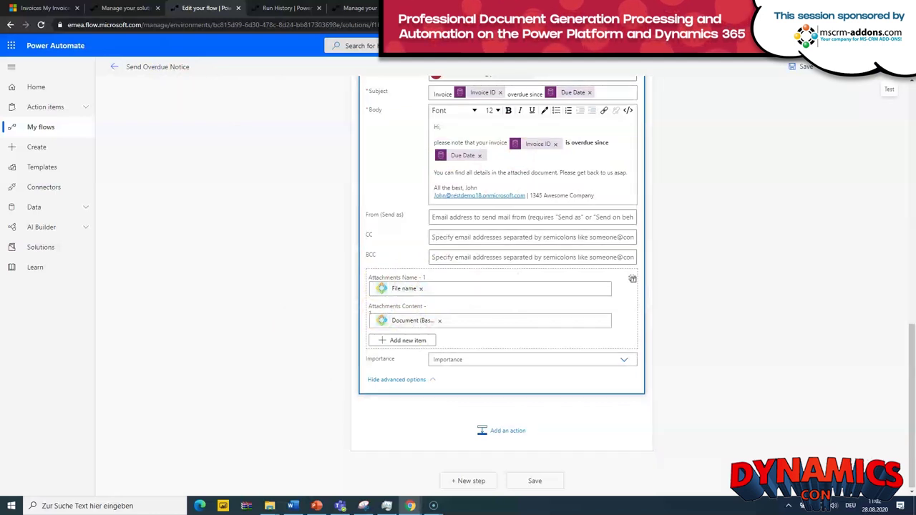
Test the flow with data from the latest Test Succeeded run and expand Apply to each in the new run.
left_click(889, 88)
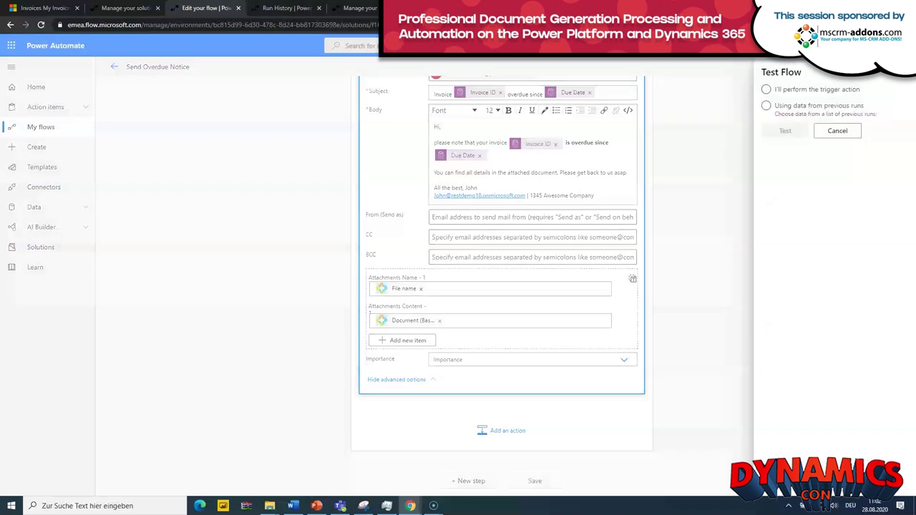
left_click(787, 106)
left_click(807, 131)
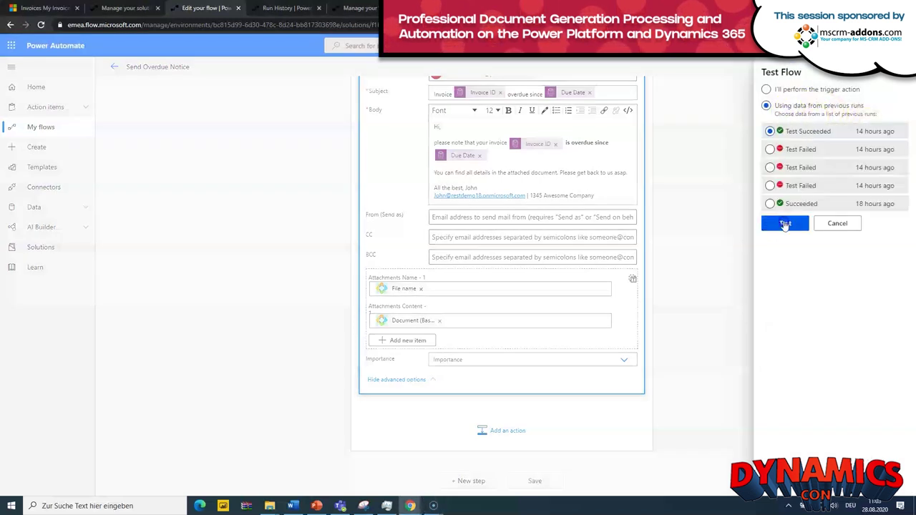
left_click(786, 225)
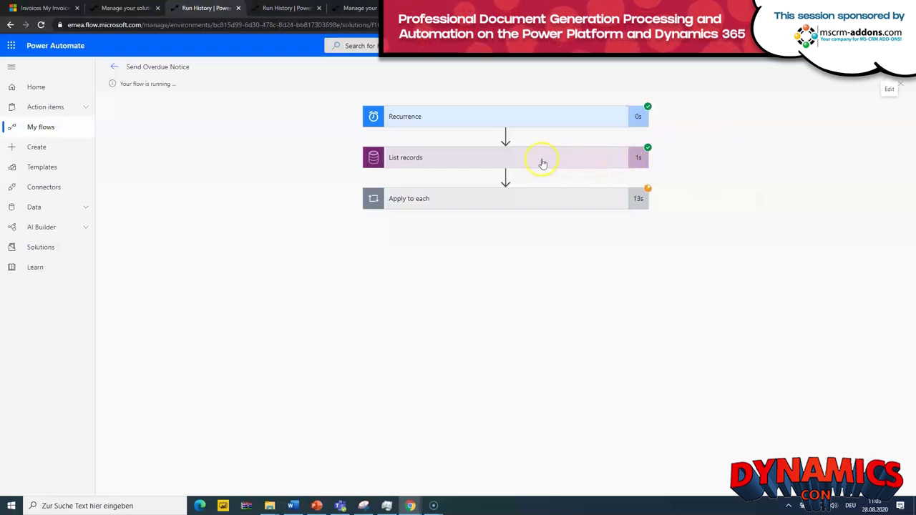
left_click(534, 202)
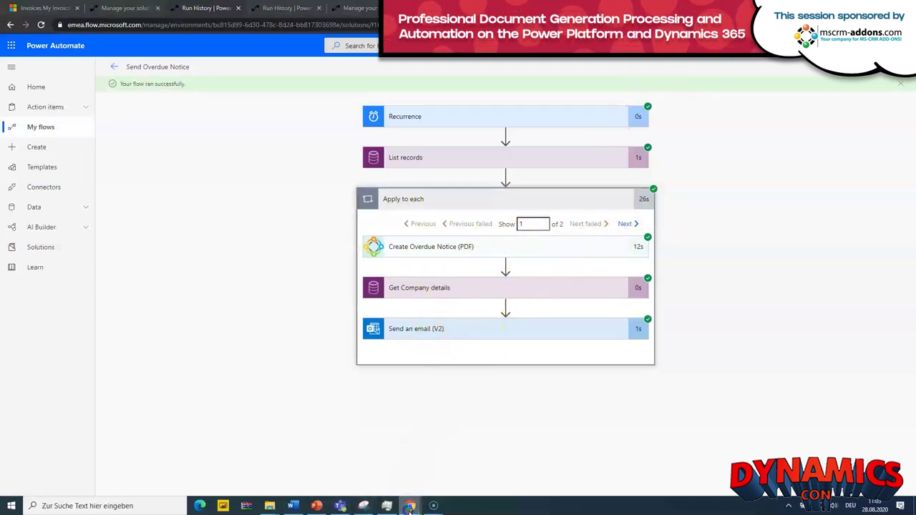
Switch to Outlook, open the email about the invoice overdue since 2020-08-13, and preview its attached PDF.
mouse_move(410, 505)
left_click(358, 466)
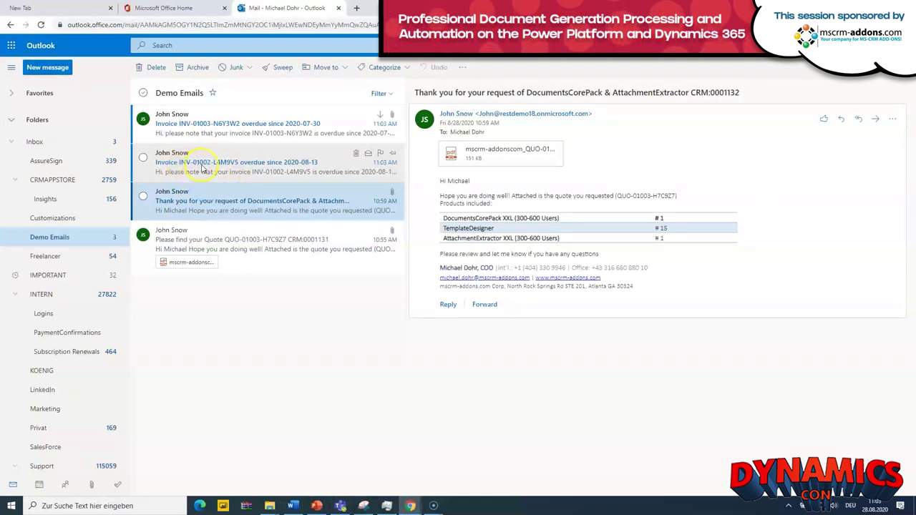
left_click(306, 163)
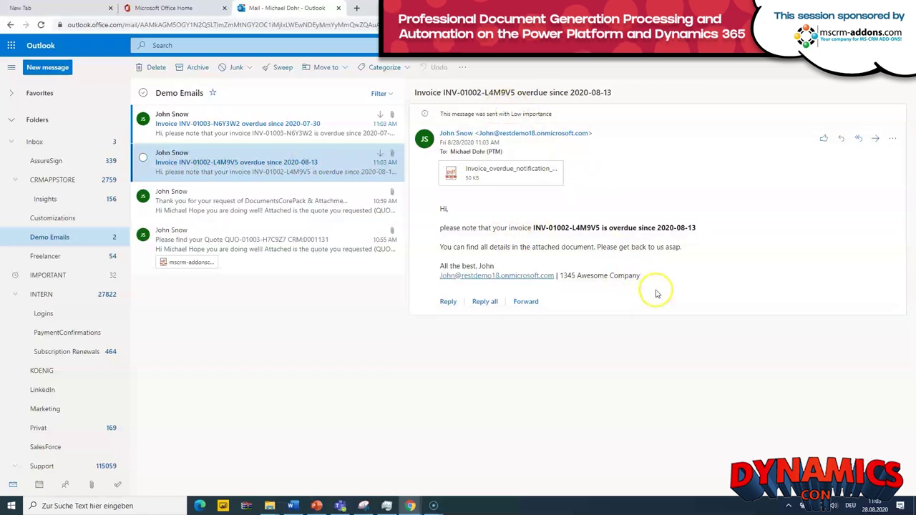
left_click(530, 172)
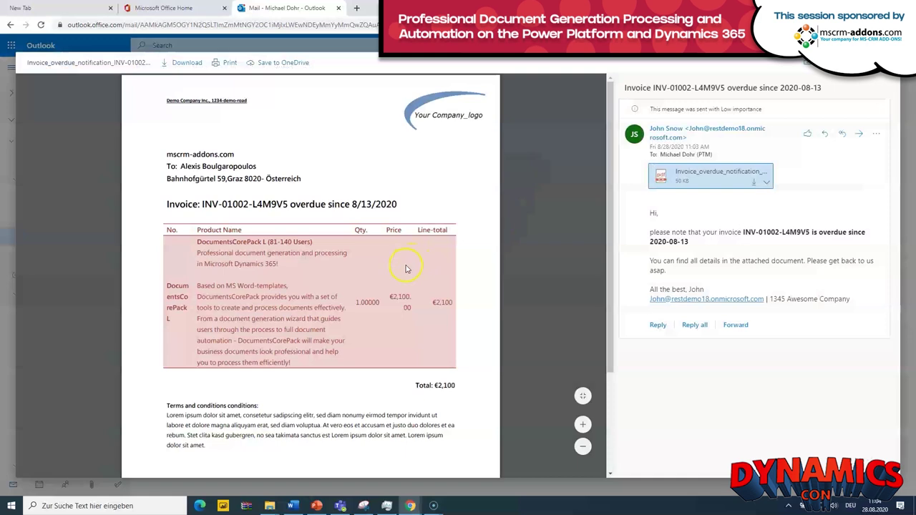
Read the overdue notice PDF from its invoice heading down to the closing, and close the preview.
left_click_drag(166, 205, 386, 205)
scroll(343, 322, "down", 1)
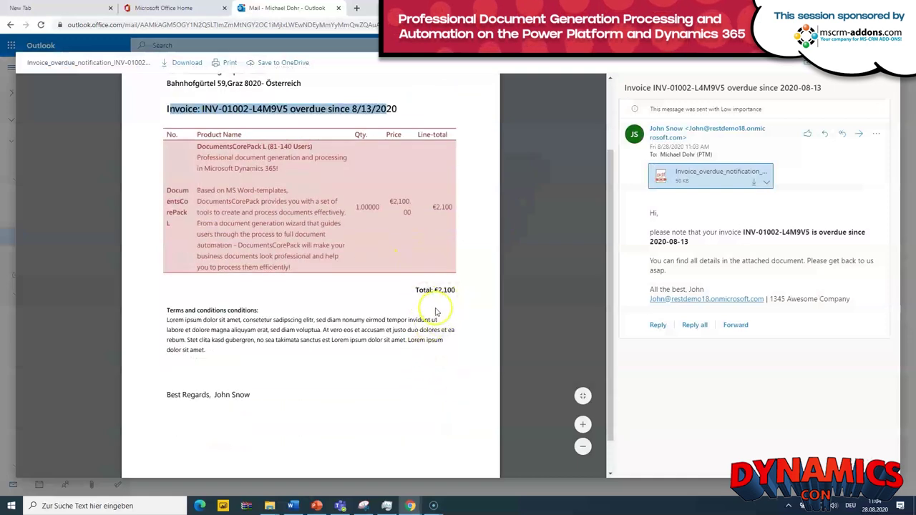
scroll(366, 331, "up", 1)
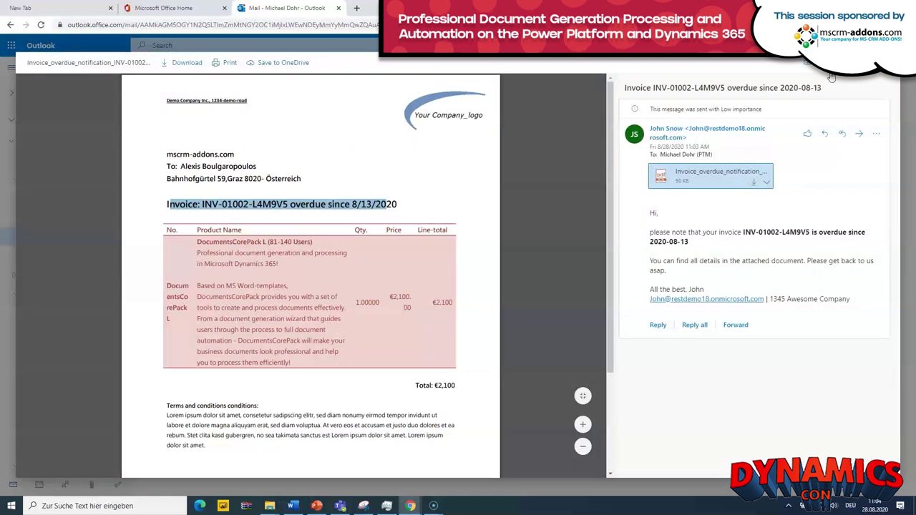
key("Escape")
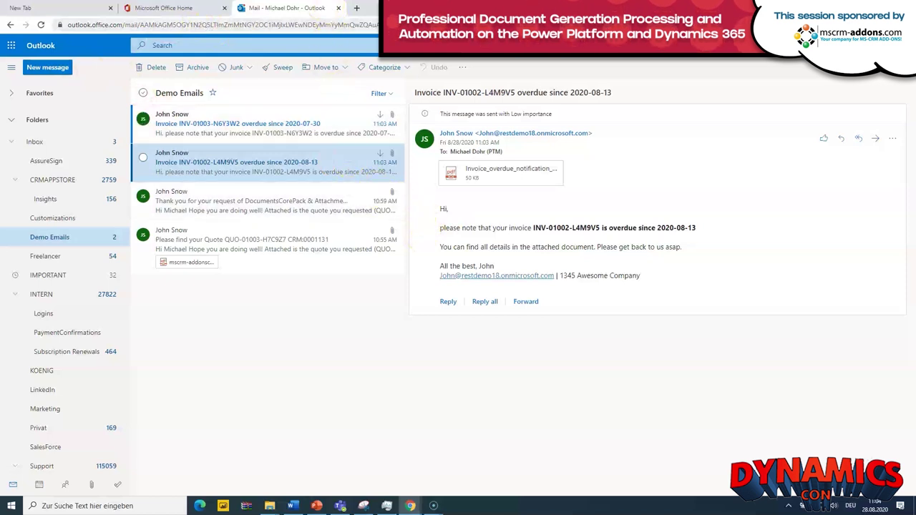
Switch from Outlook to Power Apps, open the Embedded_Quoting_App canvas app for editing, and look over its form screen.
key("alt+Tab")
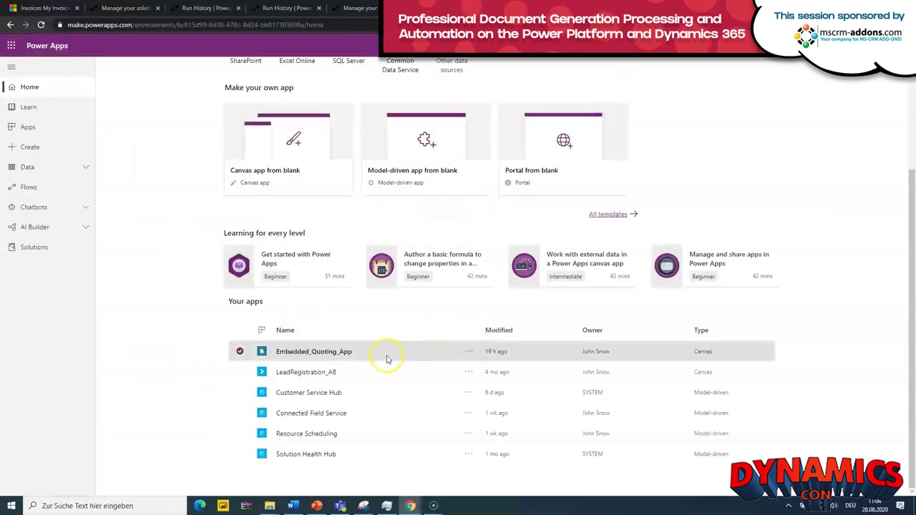
left_click(471, 354)
left_click(474, 180)
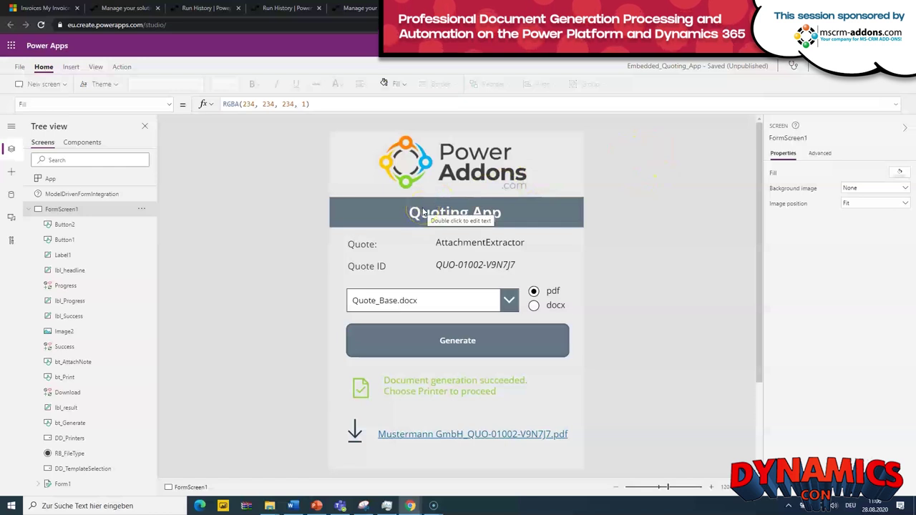
scroll(670, 299, "down", 2)
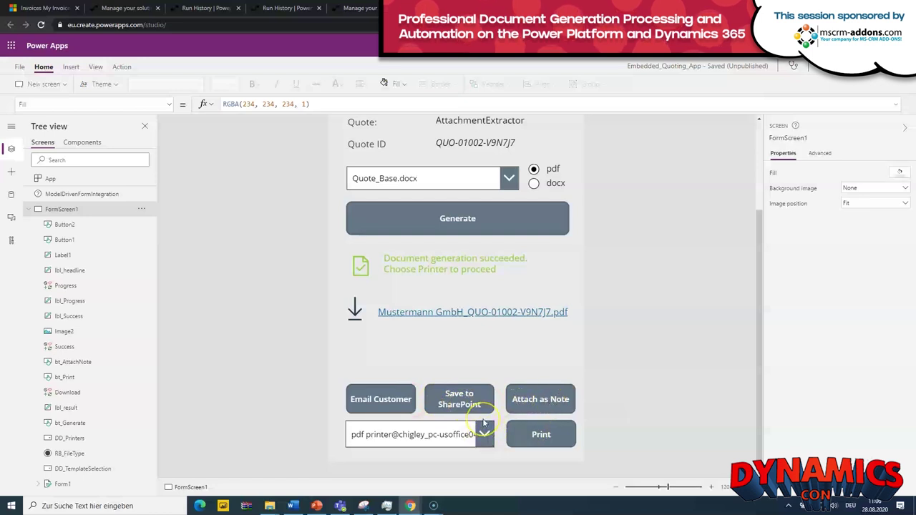
scroll(653, 327, "up", 3)
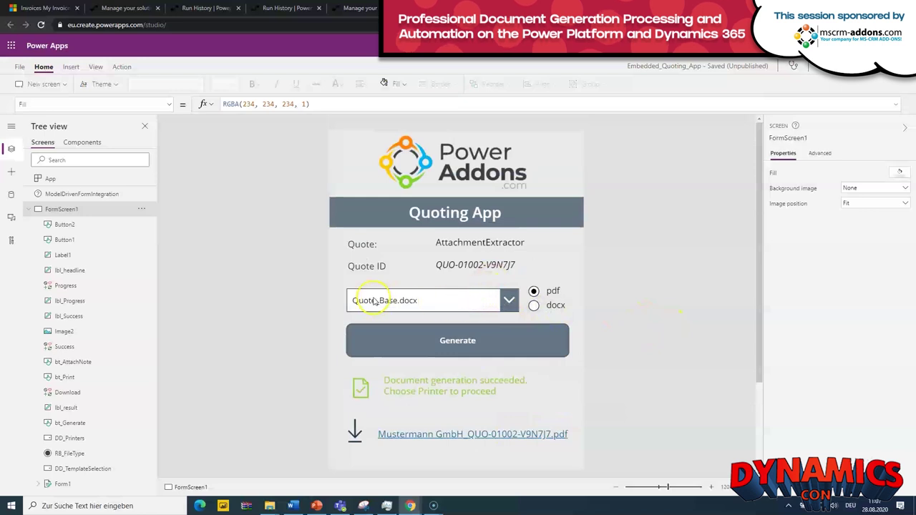
Examine the DocumentsCorePack.GetAllTemplates call in the Items formula of DD_TemplateSelection and the list of templates the drop-down offers.
left_click(408, 302)
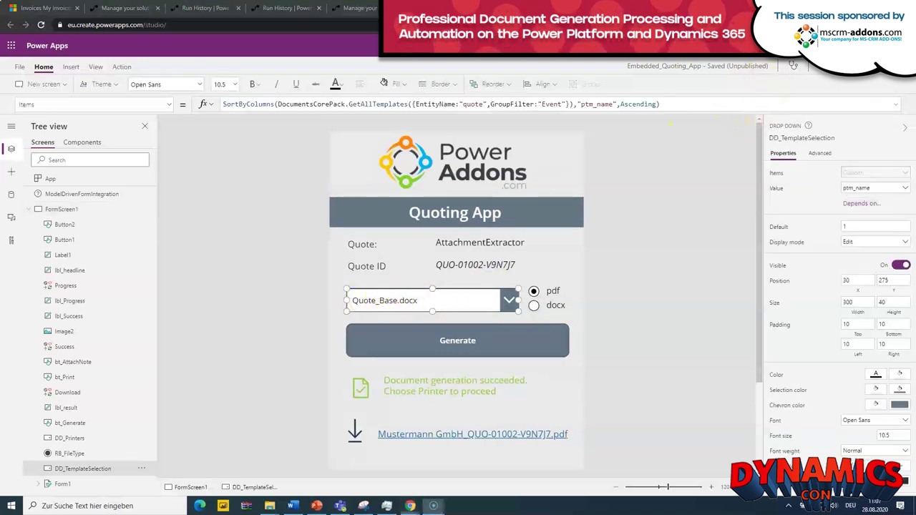
left_click(896, 103)
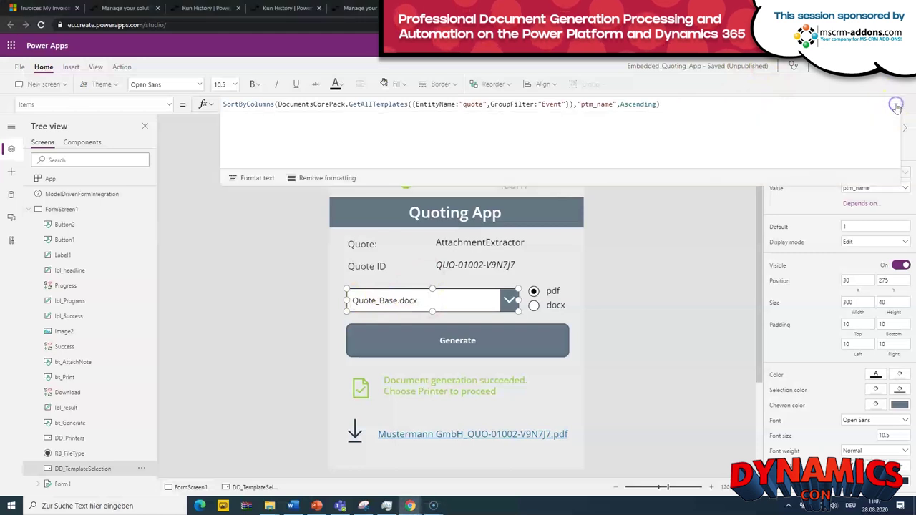
left_click_drag(277, 103, 408, 104)
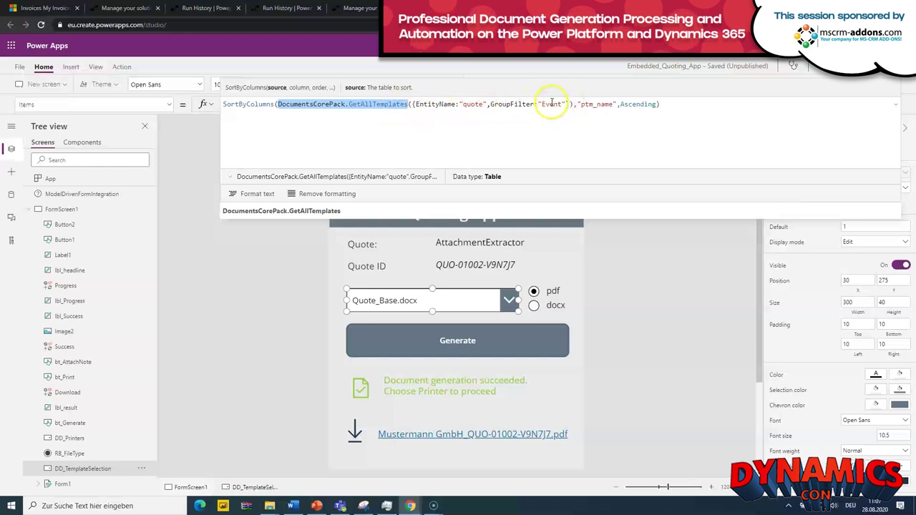
left_click(654, 323)
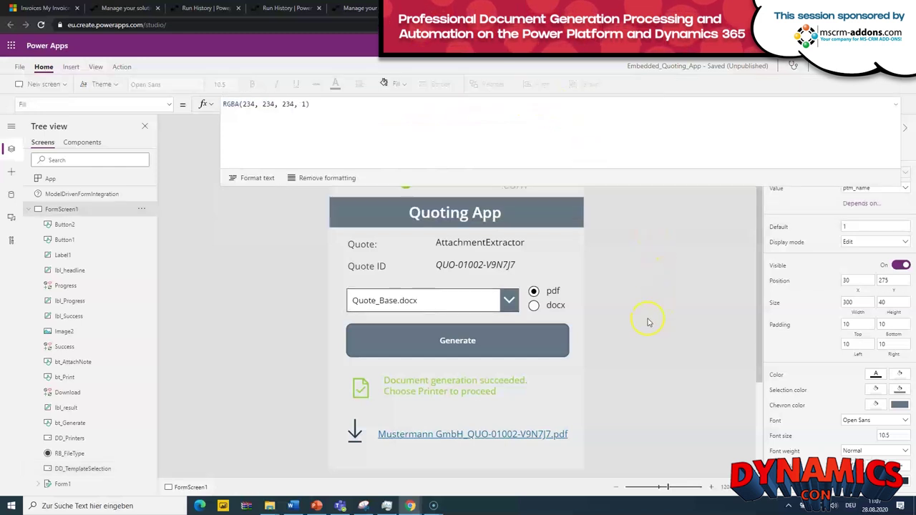
left_click(505, 301)
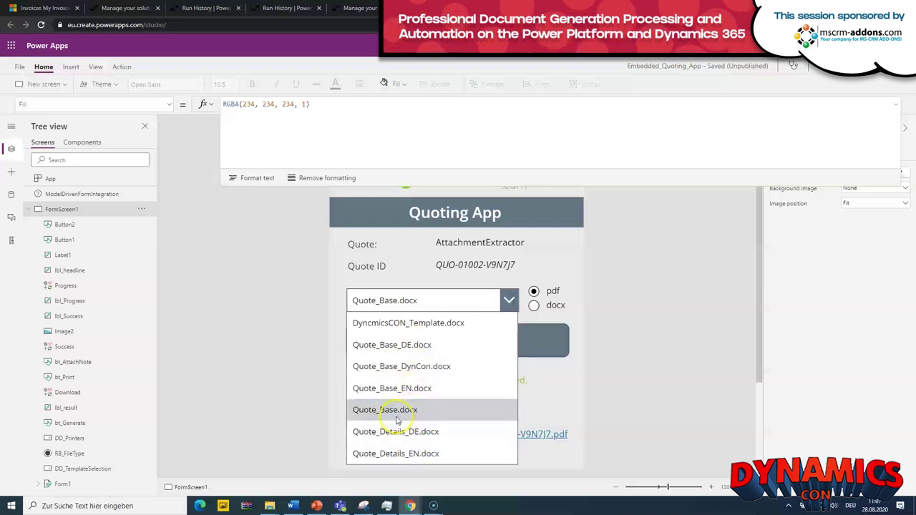
left_click(634, 337)
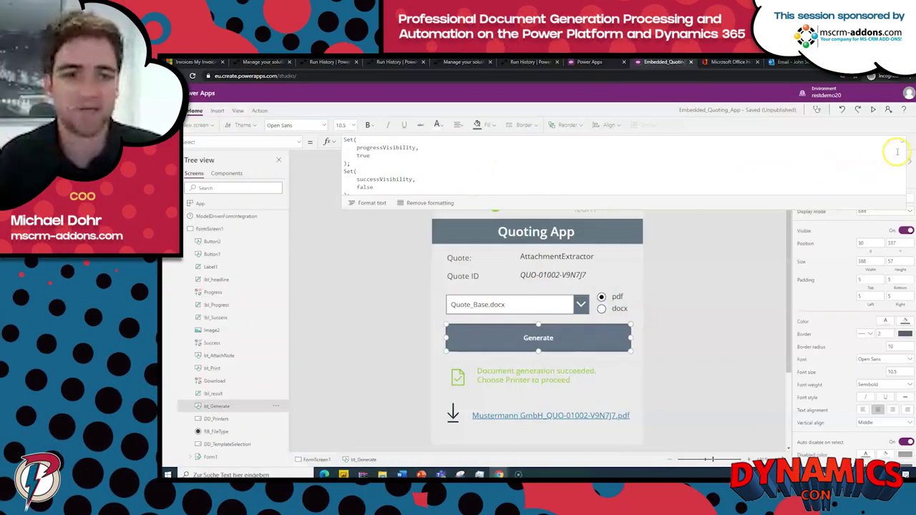
Examine the DocumentsCorePack.CreateDocumentJob call in the Generate button's formula, including its template, entity, file type and SaveToSharepoint parameters.
left_click(580, 172)
scroll(525, 173, "down", 5)
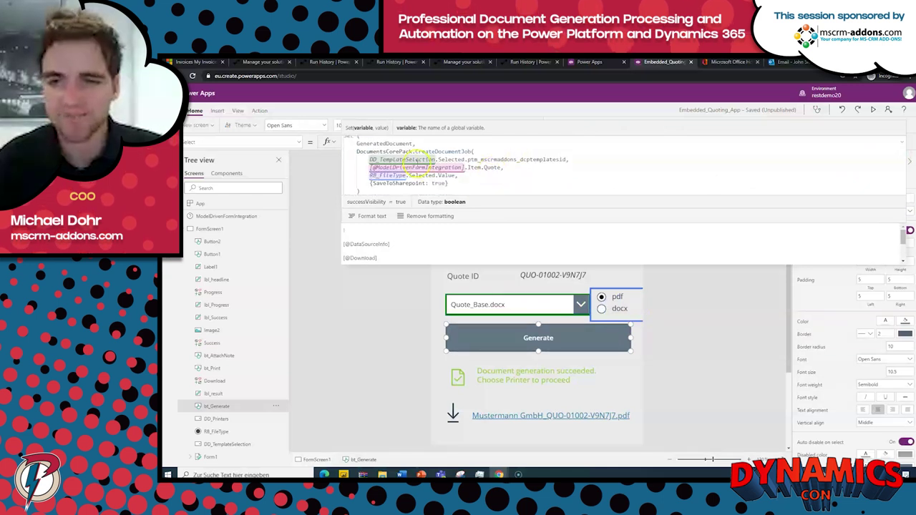
left_click_drag(356, 151, 454, 184)
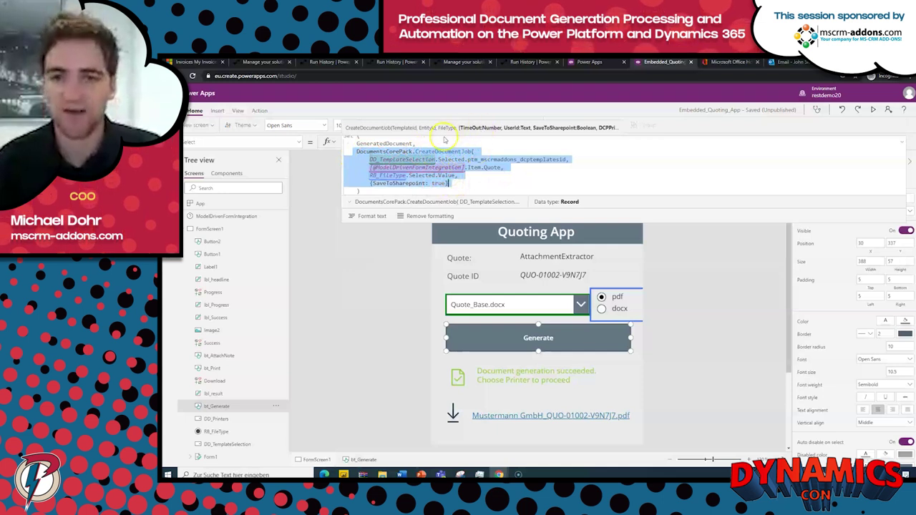
left_click(464, 151)
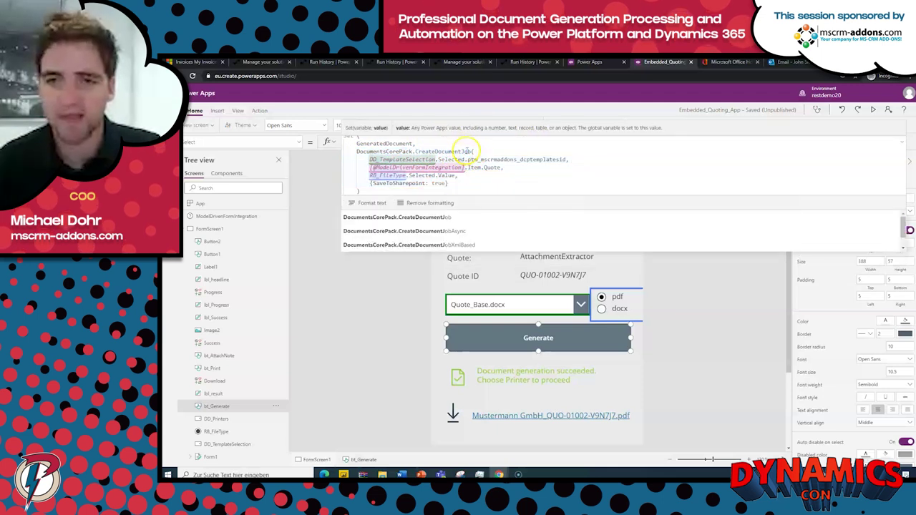
left_click(474, 151)
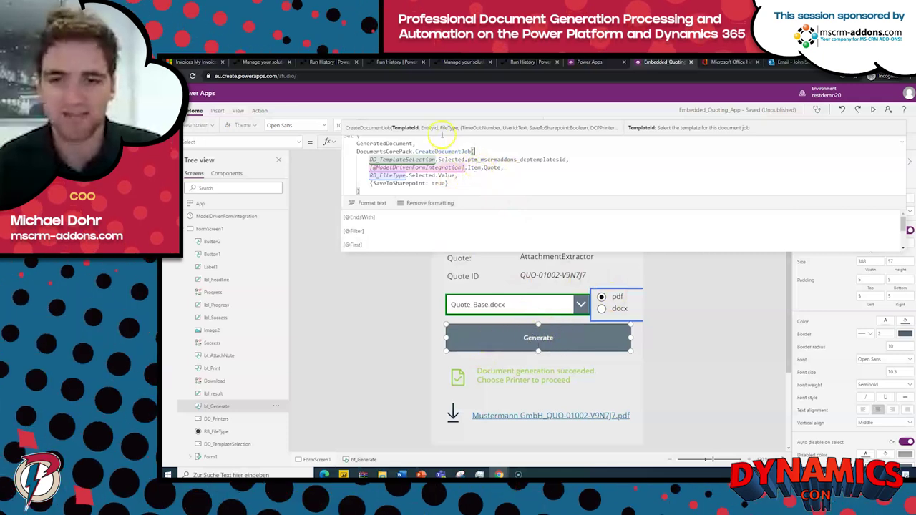
left_click(480, 168)
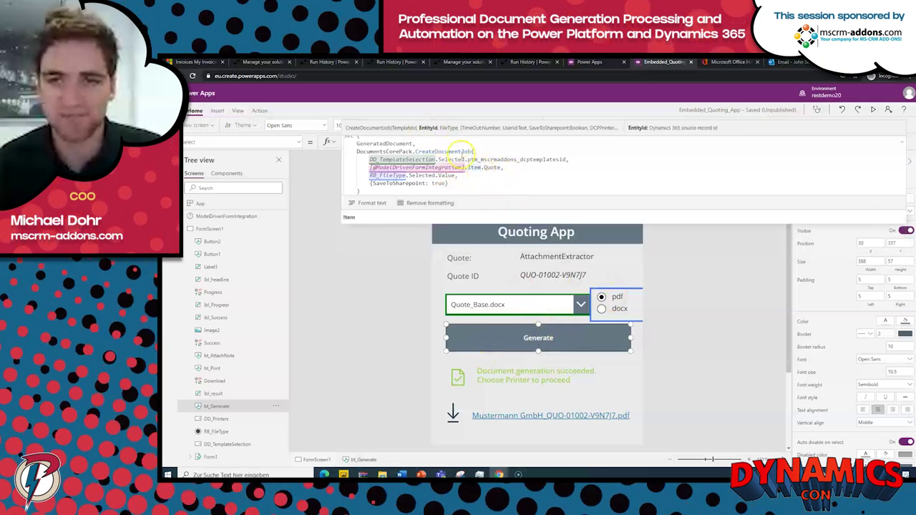
left_click(426, 176)
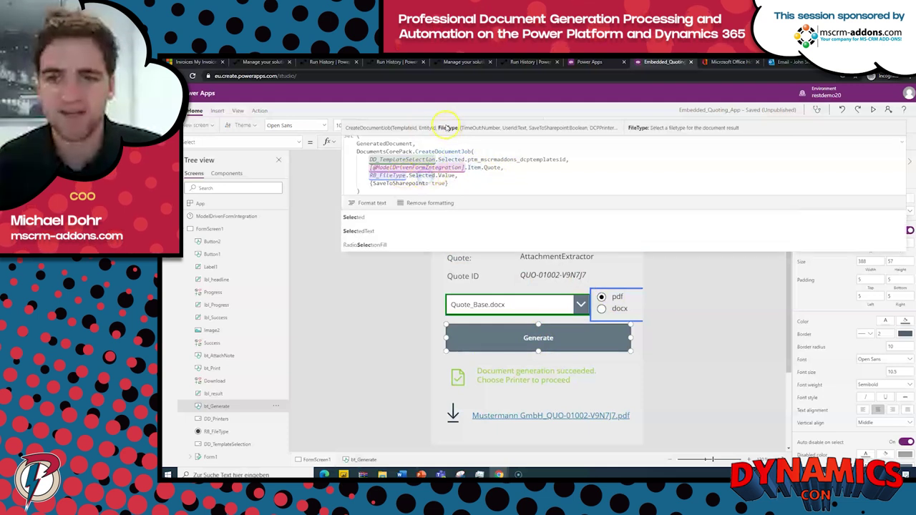
left_click(398, 183)
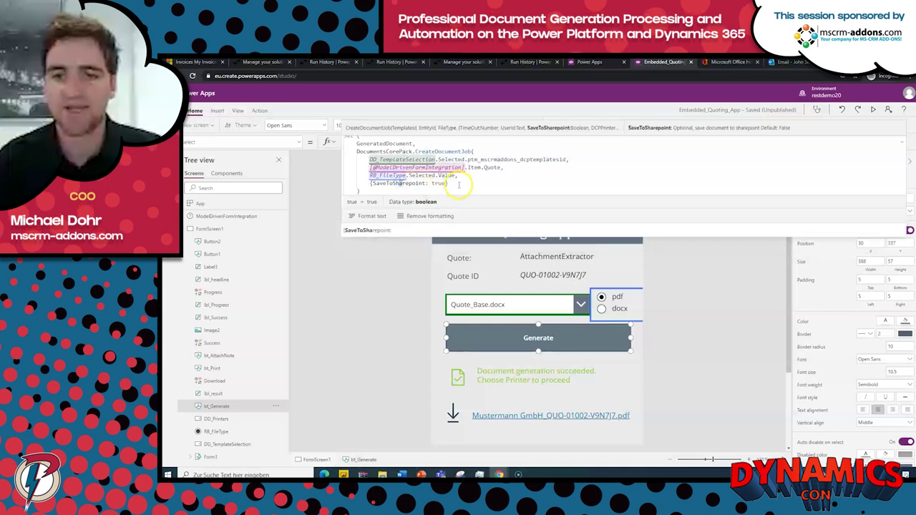
left_click(707, 297)
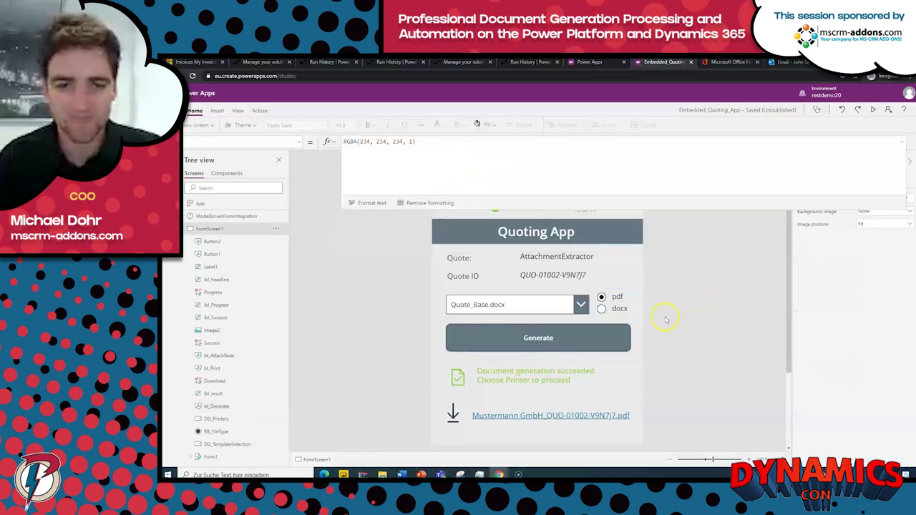
Inspect the formulas behind the generated file name label and the download icon on the form screen.
scroll(694, 333, "down", 2)
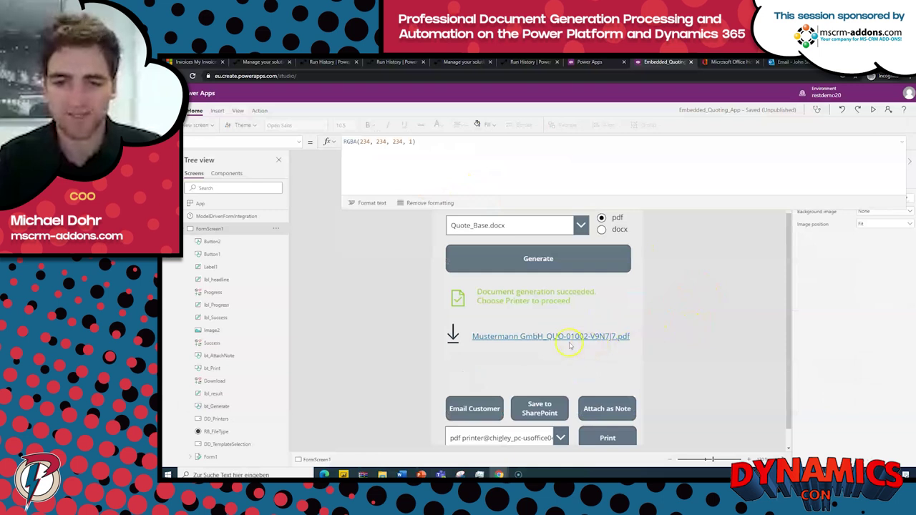
left_click(532, 337)
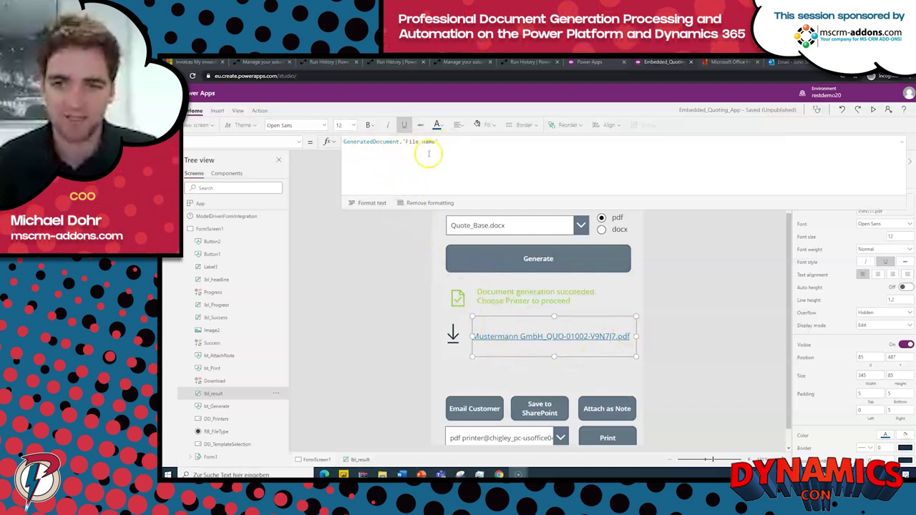
left_click(453, 334)
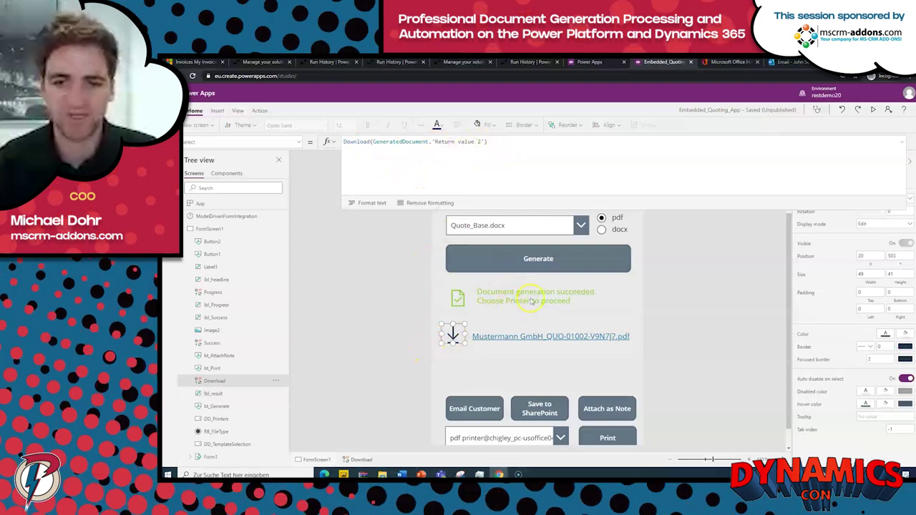
Examine the DocumentsCorePack.PrintFile call behind the Print button and the AttachFileToNote call behind Attach as Note.
scroll(691, 374, "down", 1)
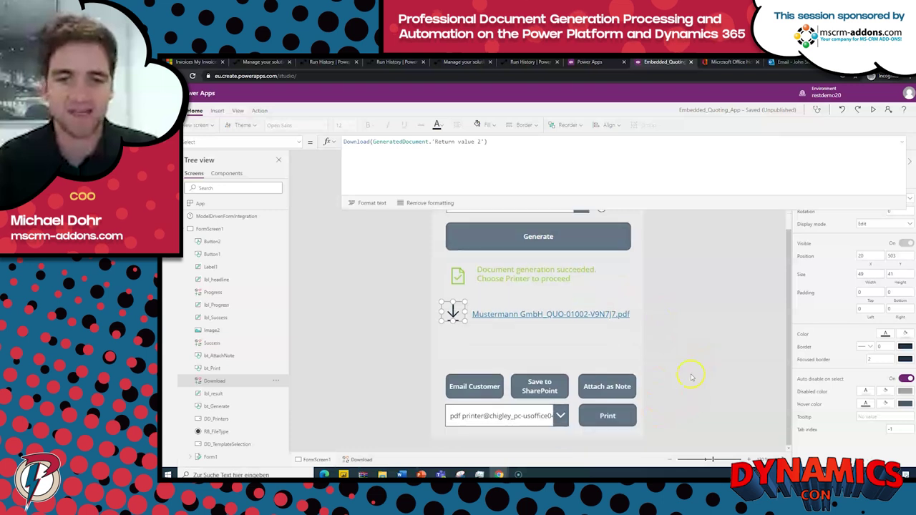
left_click(614, 416)
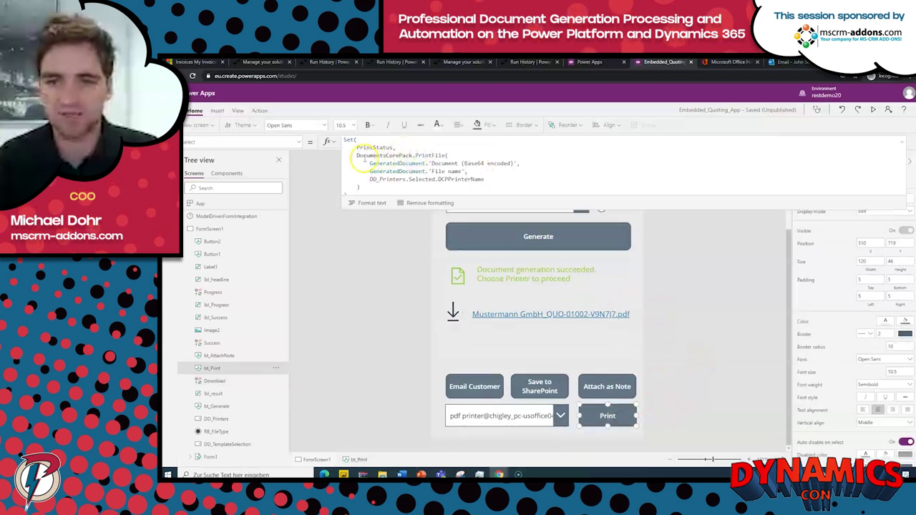
left_click_drag(358, 156, 446, 156)
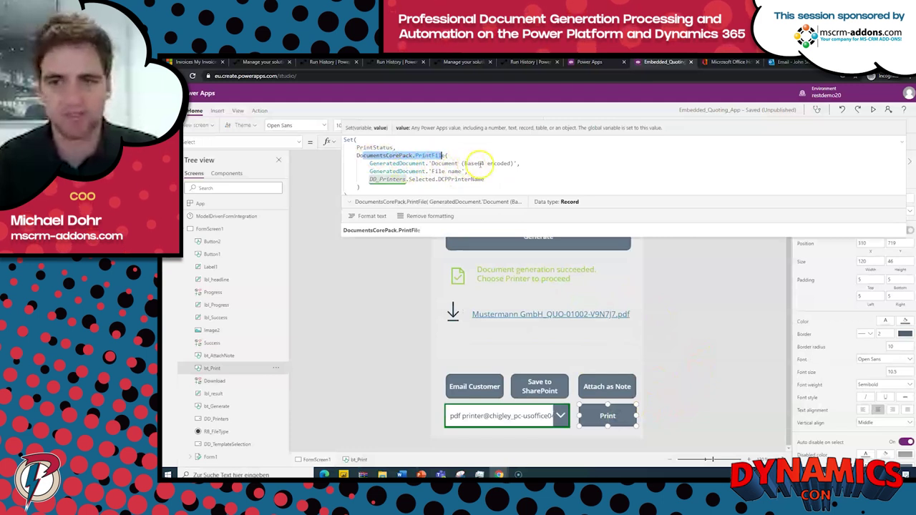
left_click(605, 385)
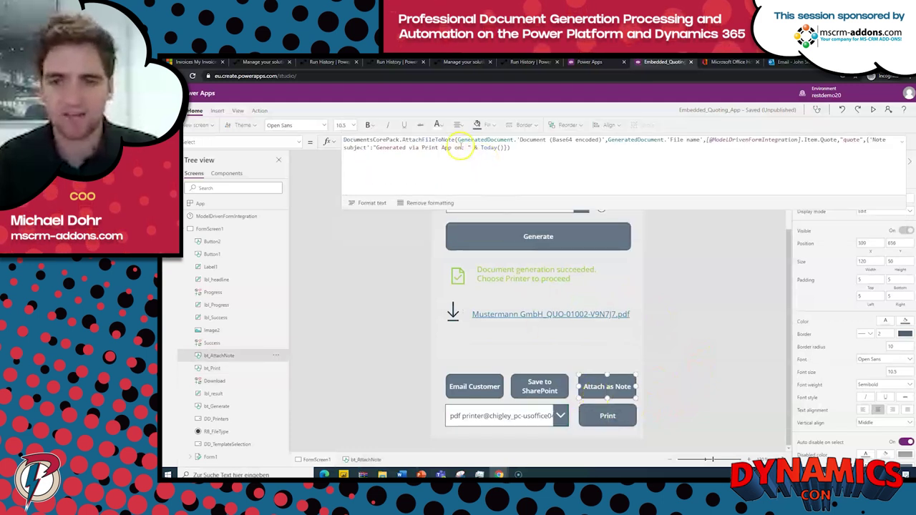
left_click_drag(404, 140, 451, 139)
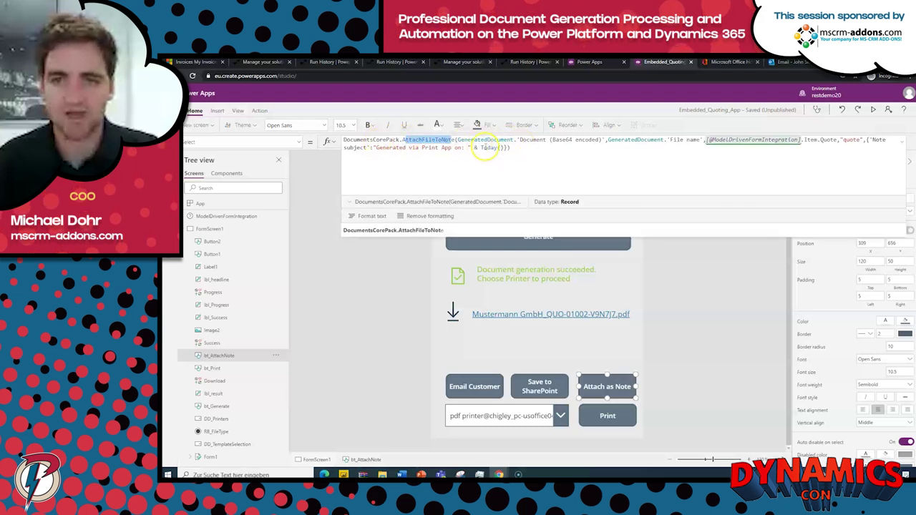
left_click(485, 140)
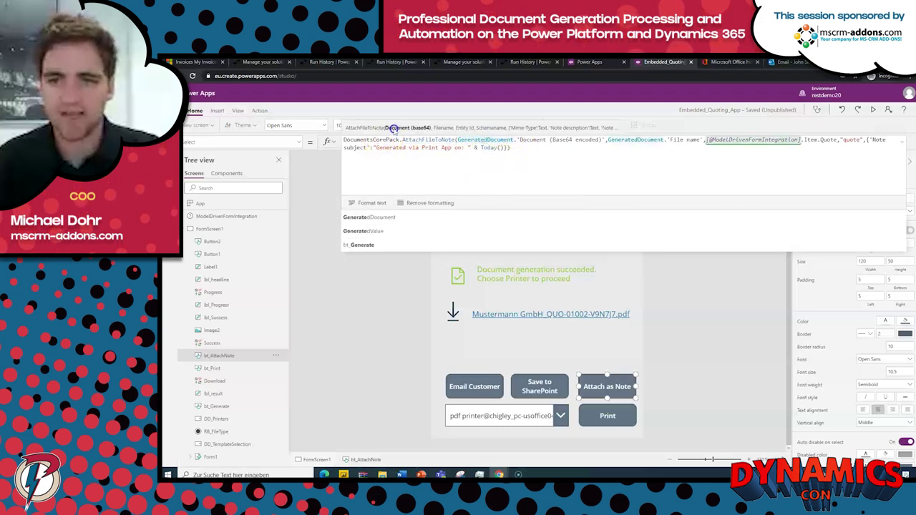
left_click(682, 358)
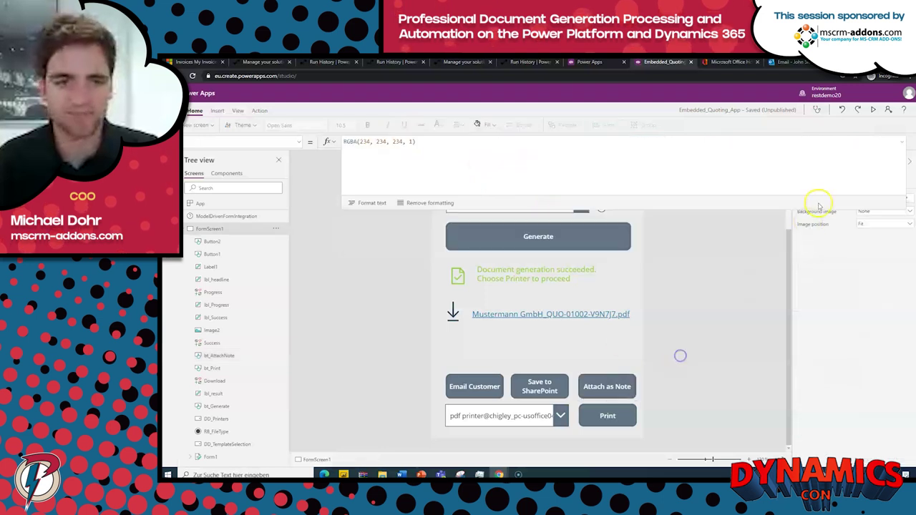
Preview the app and generate a PDF of the quote from the DyncmicsCON_Template.docx template.
left_click(873, 108)
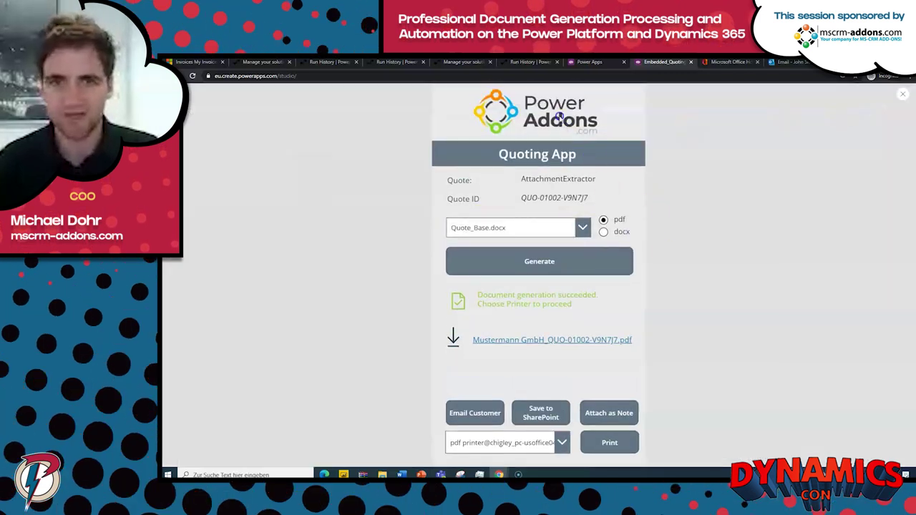
left_click(583, 228)
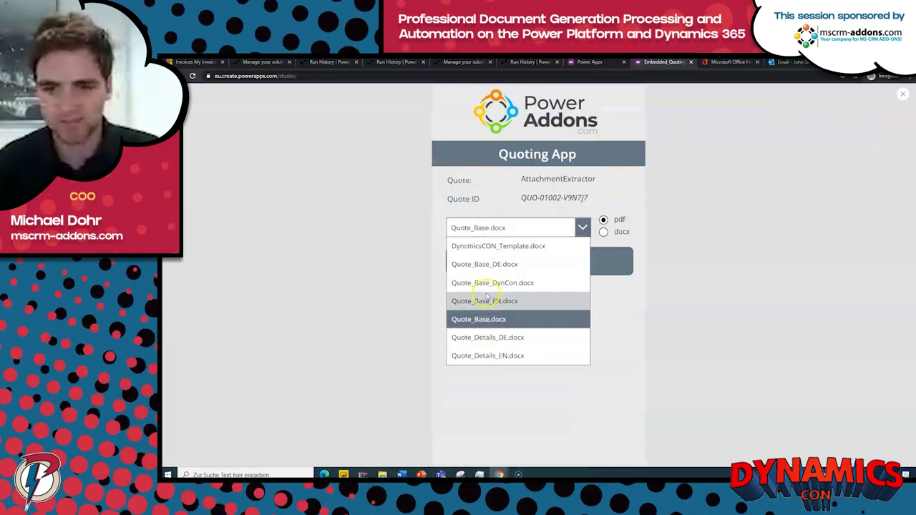
left_click(486, 246)
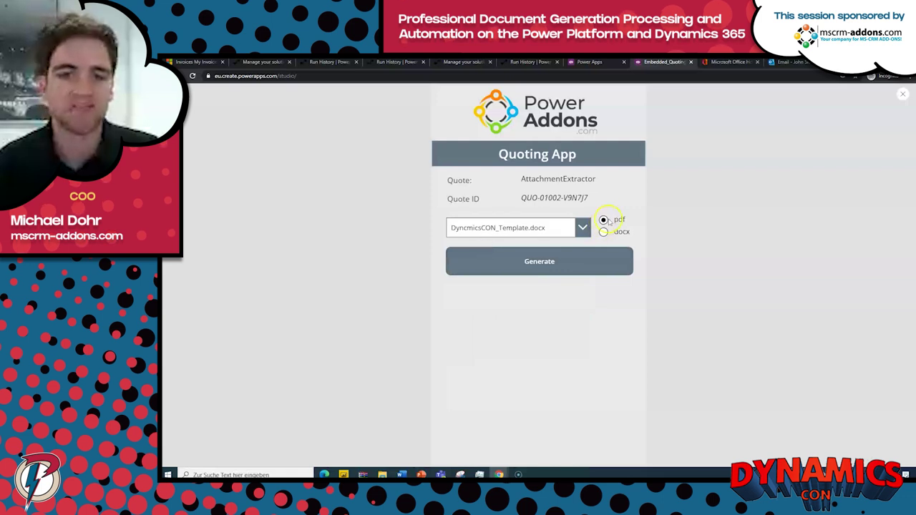
left_click(557, 262)
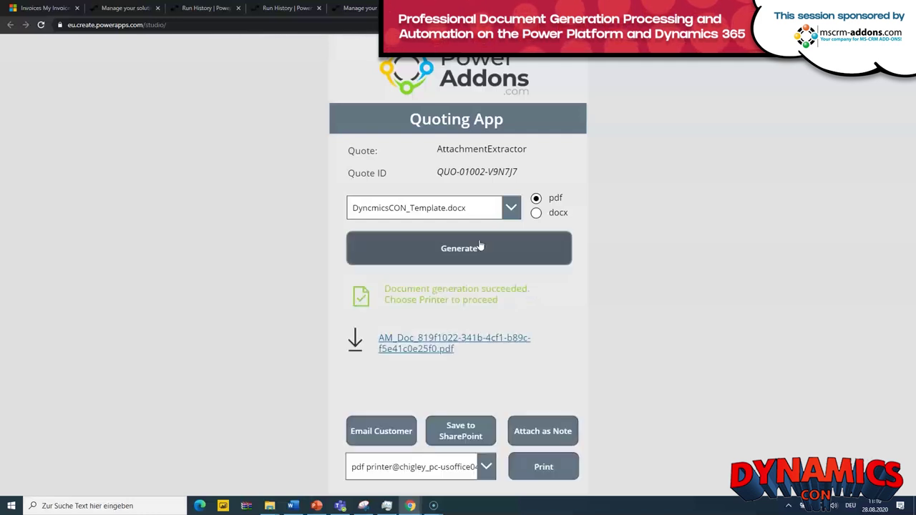
left_click(423, 281)
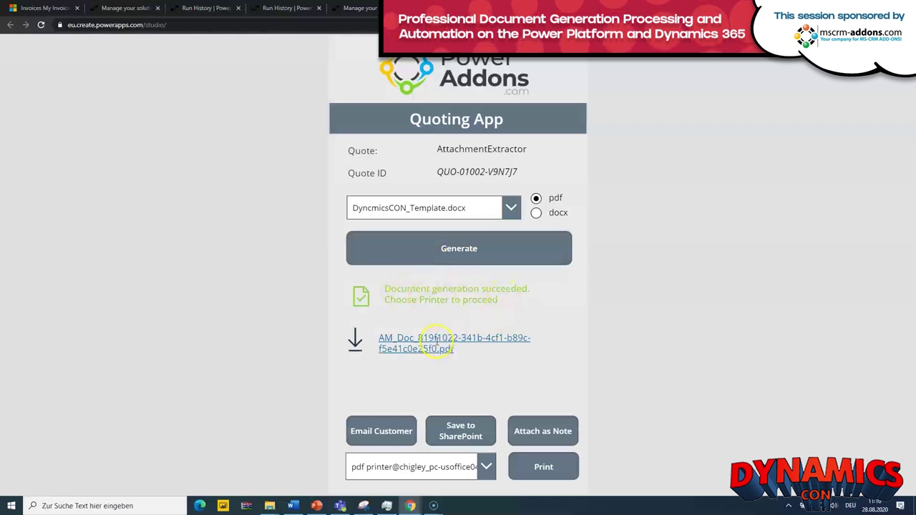
Open the generated PDF to check its quote details, and attach the document to the quote as a note.
left_click(356, 345)
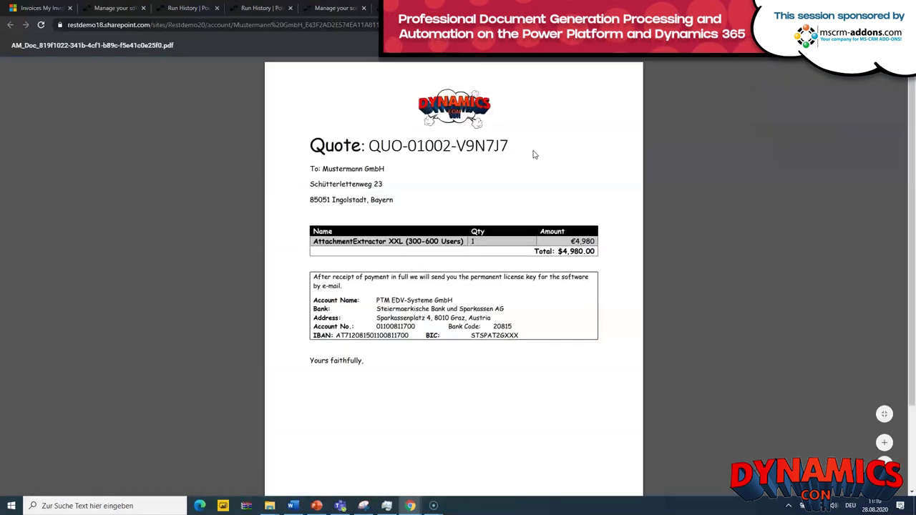
left_click(470, 166)
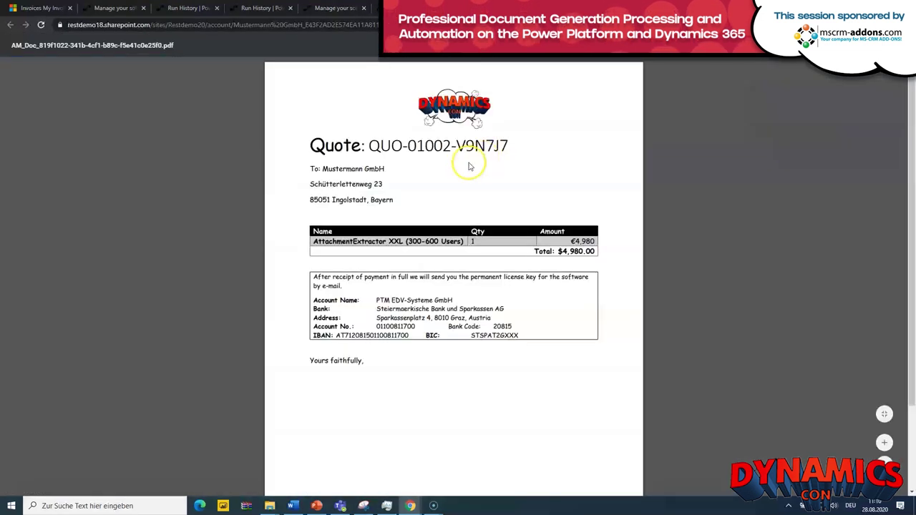
left_click_drag(356, 147, 346, 172)
double_click(346, 171)
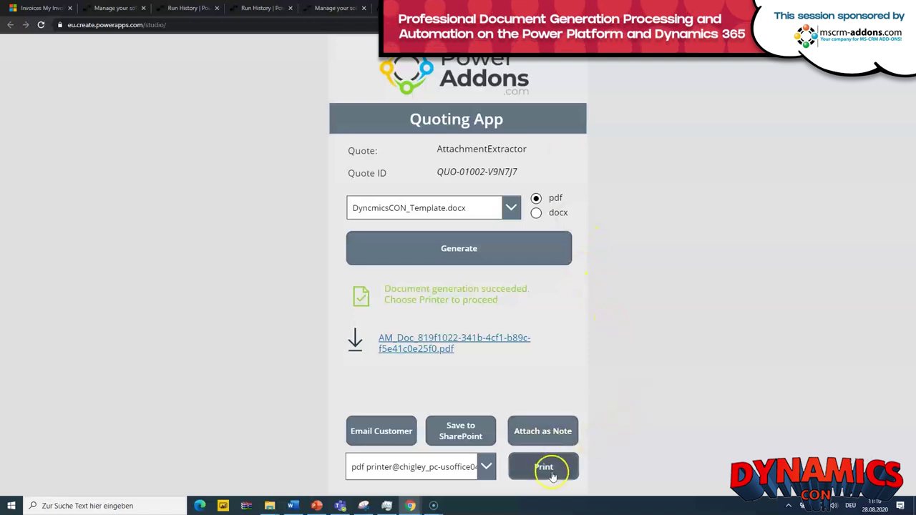
left_click(543, 432)
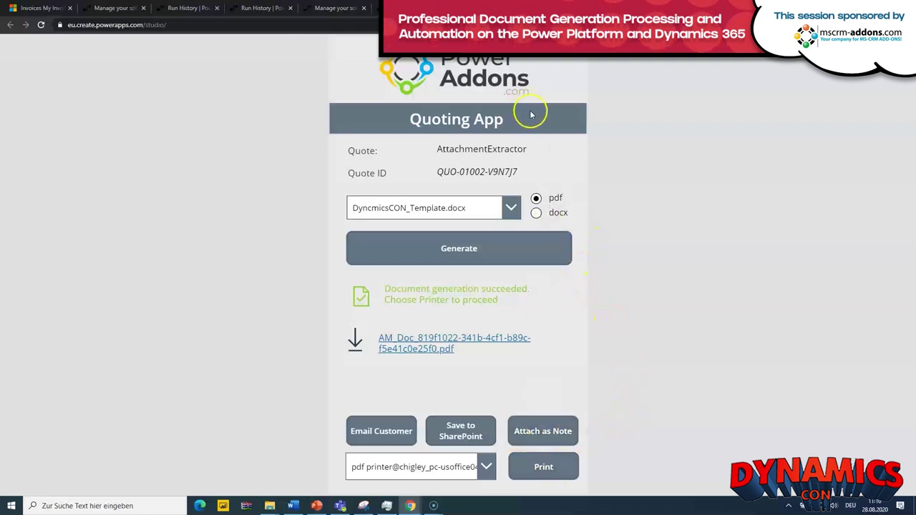
Switch to Dynamics 365, find the newest note in the AttachmentExtractor quote's timeline, and download and open its attached PDF.
left_click(49, 11)
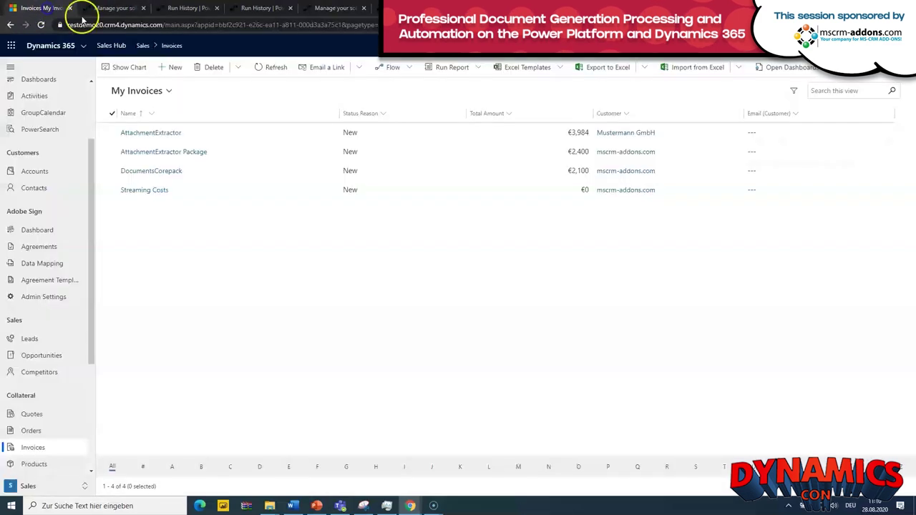
left_click(57, 421)
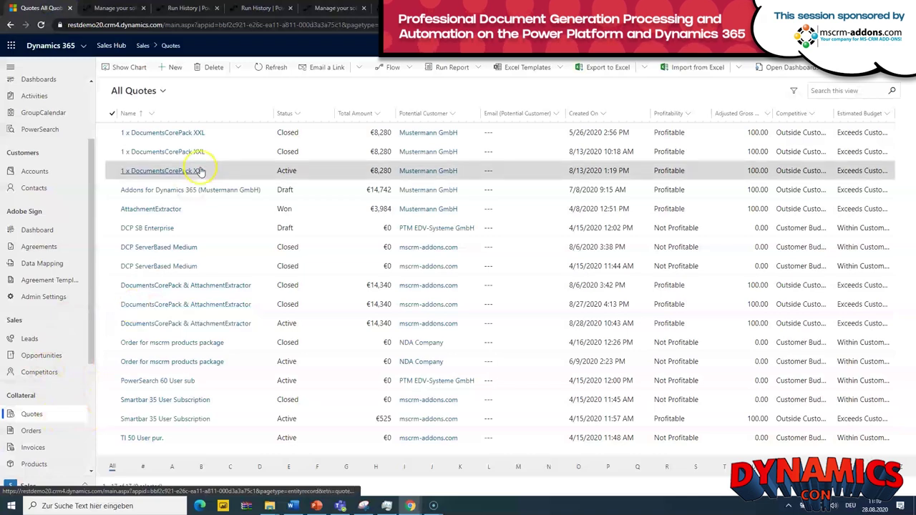
left_click(172, 207)
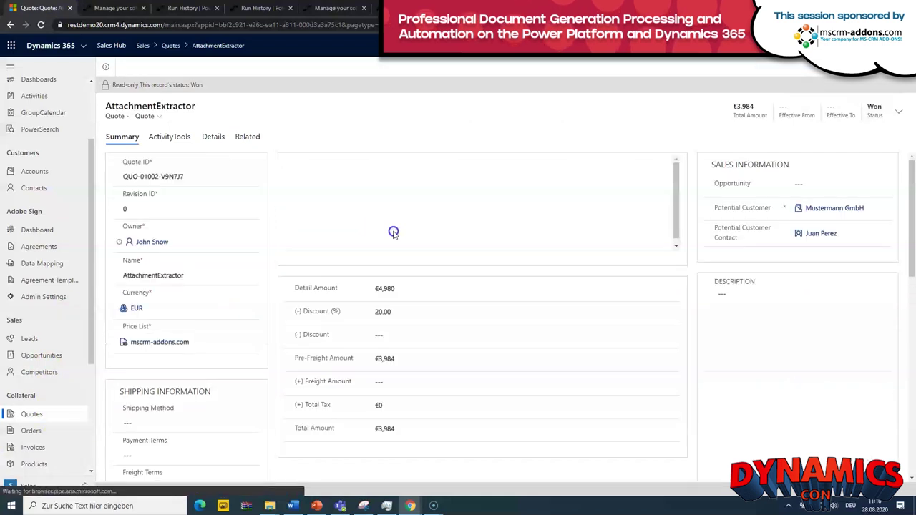
left_click(214, 138)
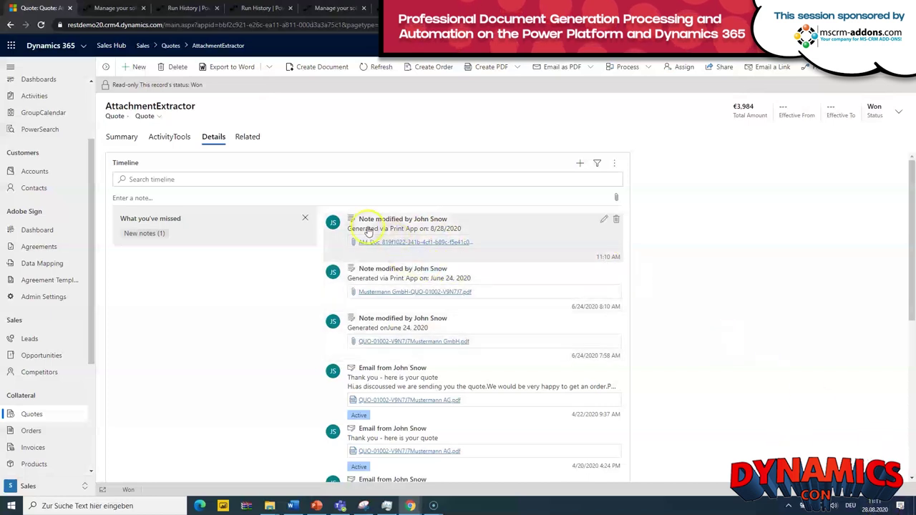
left_click(400, 245)
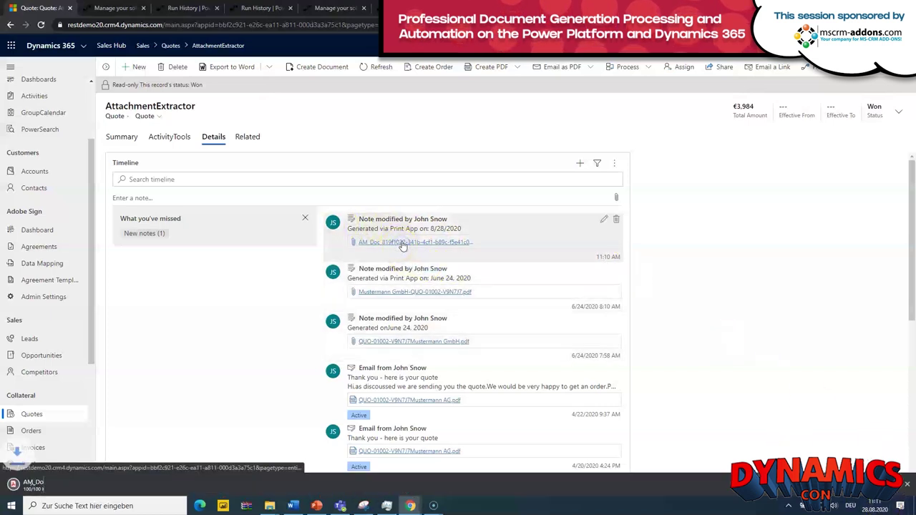
left_click(82, 486)
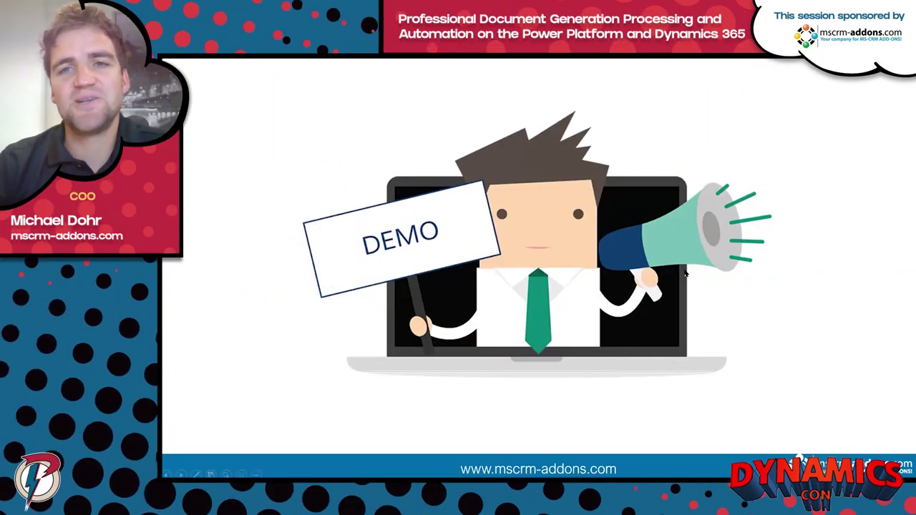
key("Right")
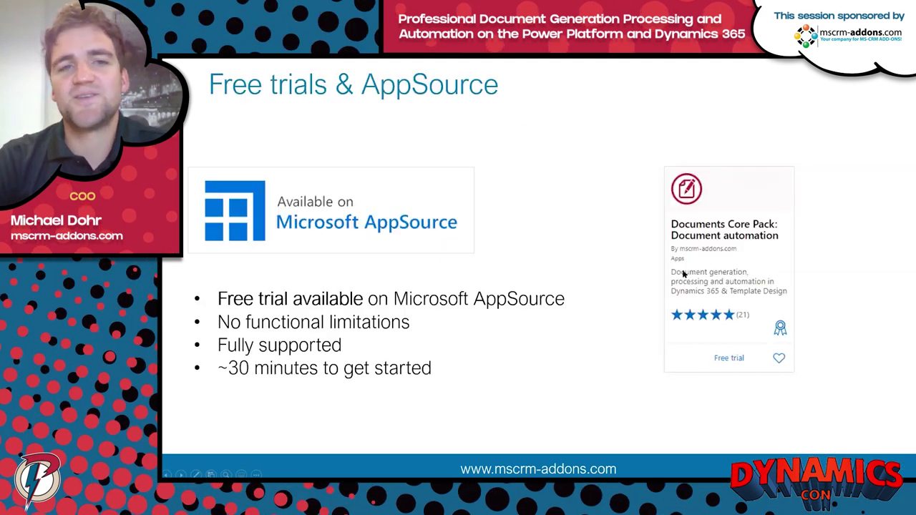